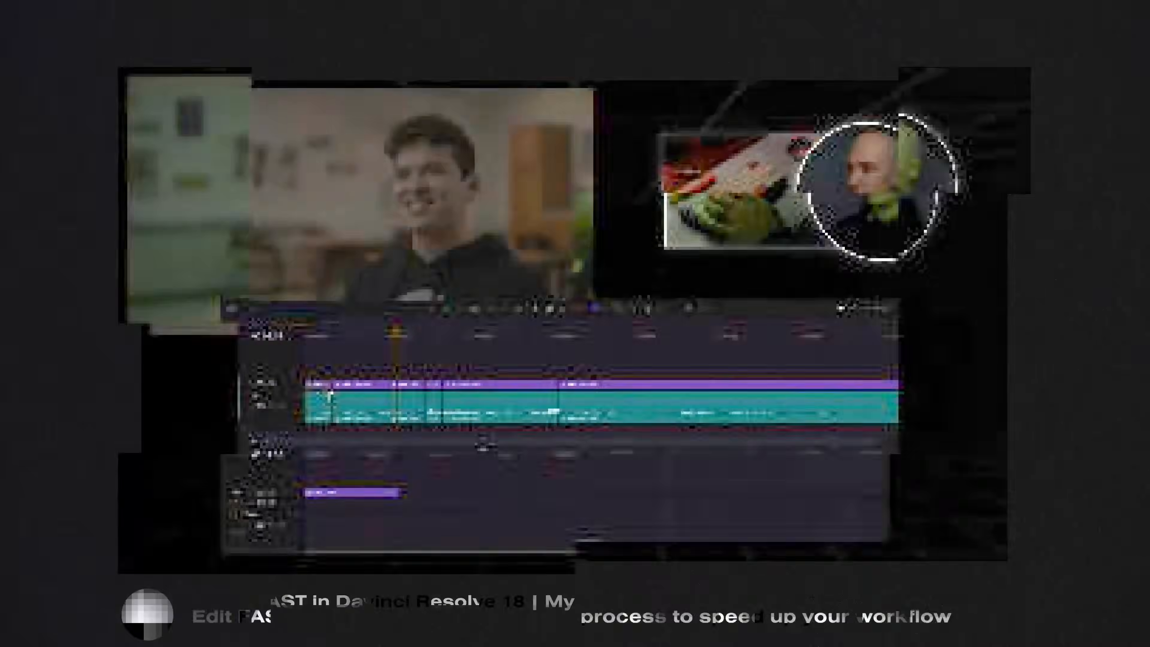
{"action": "left_click_drag", "start_coordinate": [439, 505], "coordinate": [441, 505]}
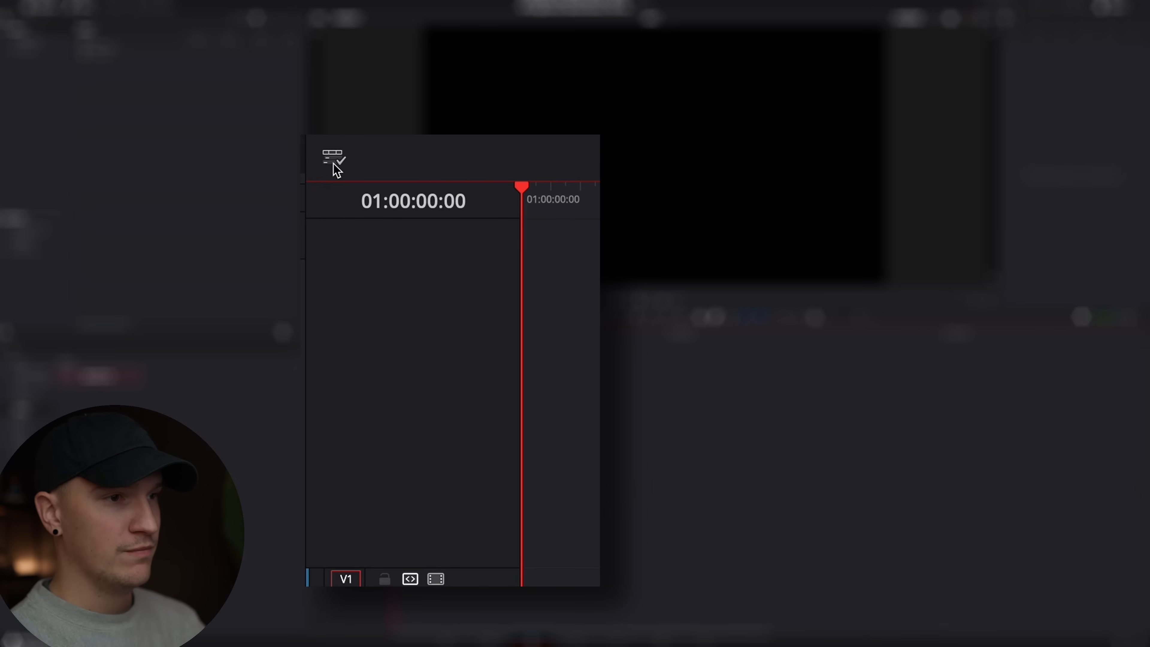
- Turn on the stacked timelines display for the edit 2 timeline
{"action": "left_click", "coordinate": [334, 164]}
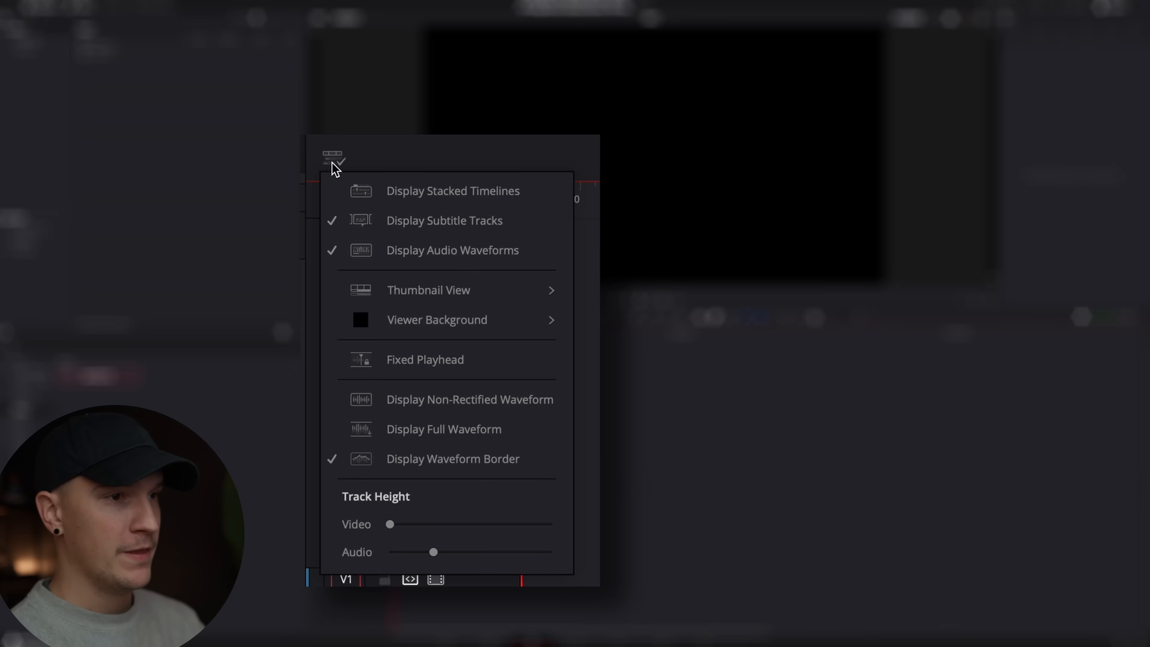
{"action": "left_click", "coordinate": [467, 194]}
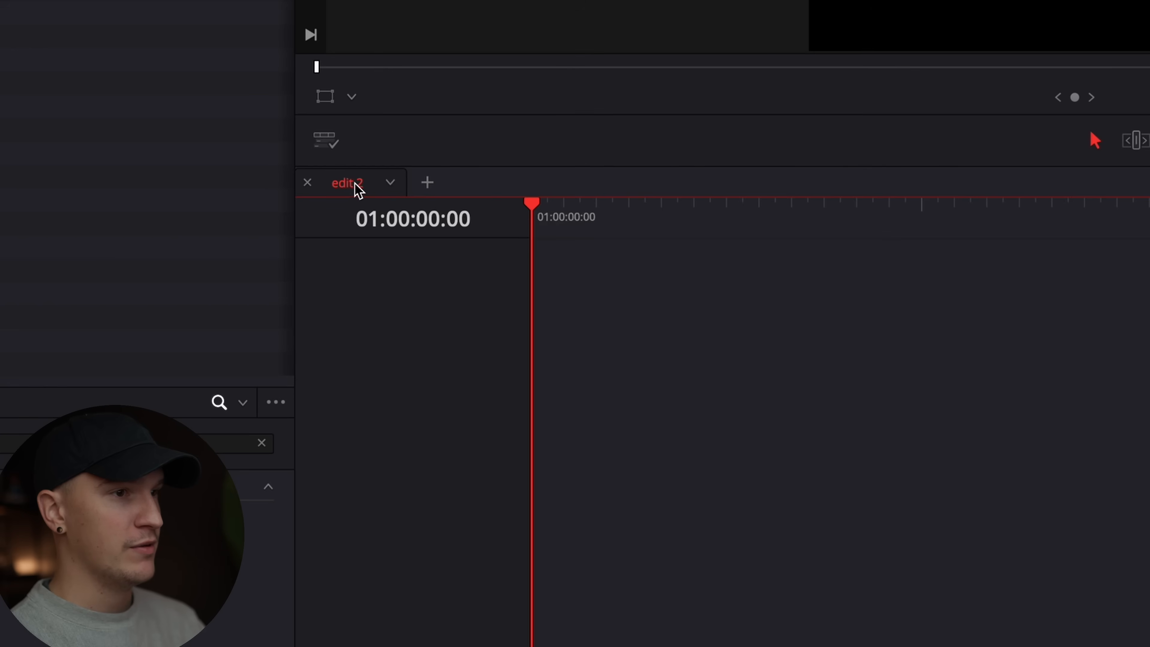
{"action": "left_click", "coordinate": [428, 185]}
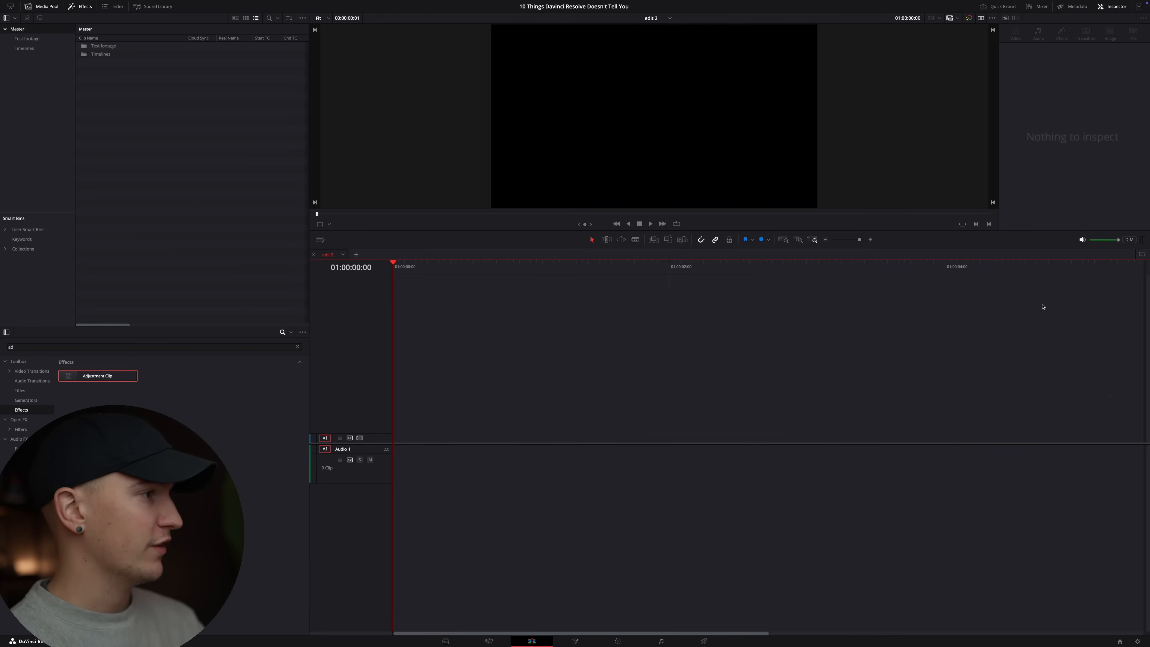
- Stack three more empty timeline panes below edit 2 and enlarge the timeline area upward
{"action": "left_click", "coordinate": [1142, 254]}
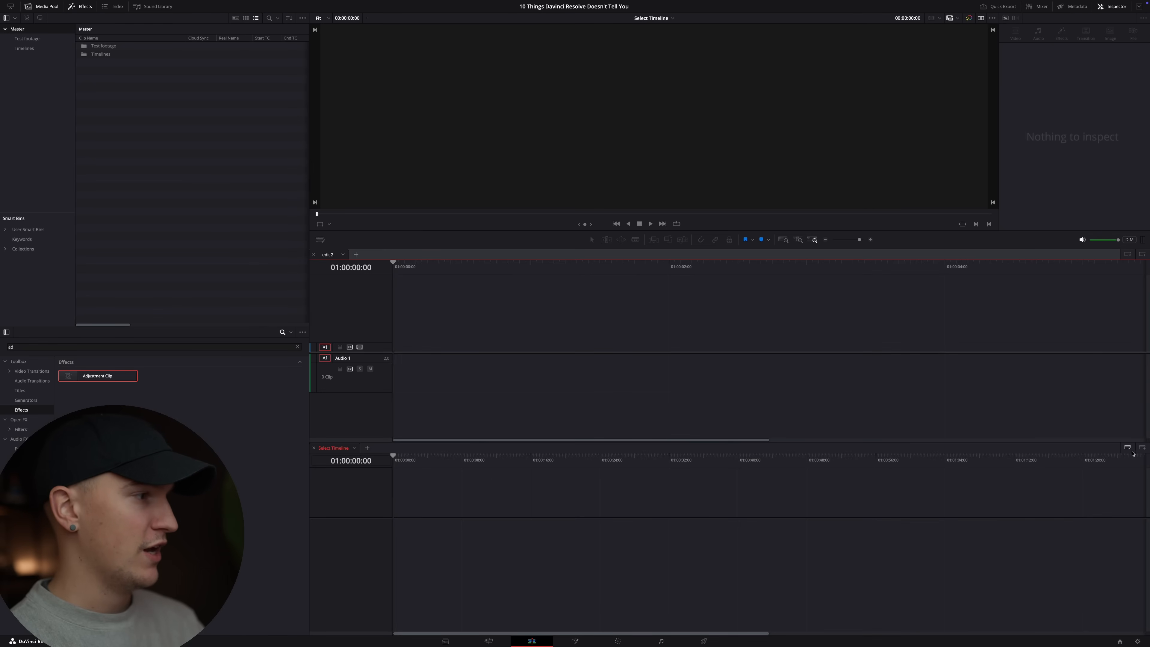
{"action": "left_click", "coordinate": [1142, 448]}
{"action": "left_click", "coordinate": [1141, 389]}
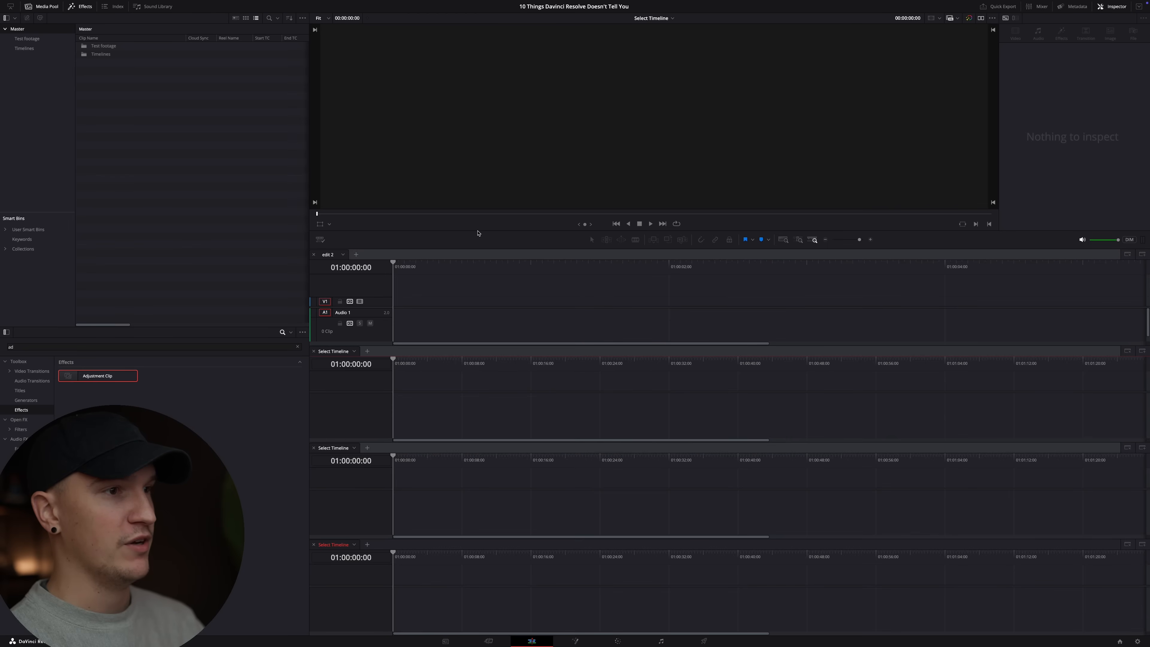
{"action": "left_click_drag", "start_coordinate": [478, 234], "coordinate": [482, 172]}
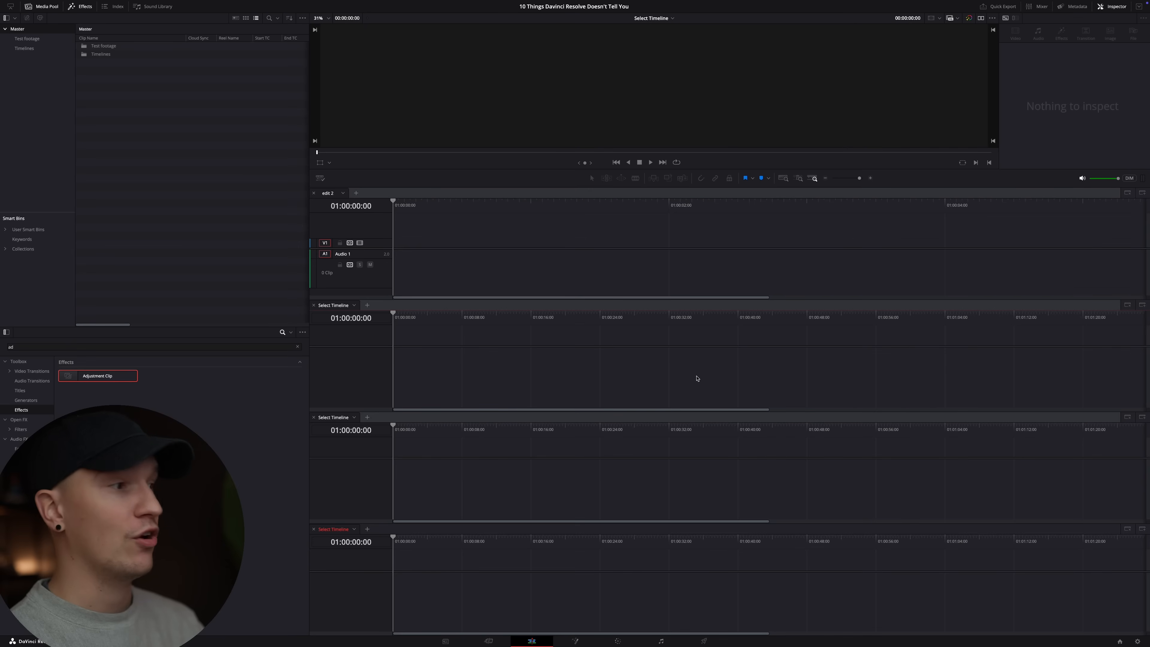
- Remove the two extra stacked timeline panes so two panes remain
{"action": "left_click", "coordinate": [1128, 530]}
{"action": "left_click", "coordinate": [1127, 492]}
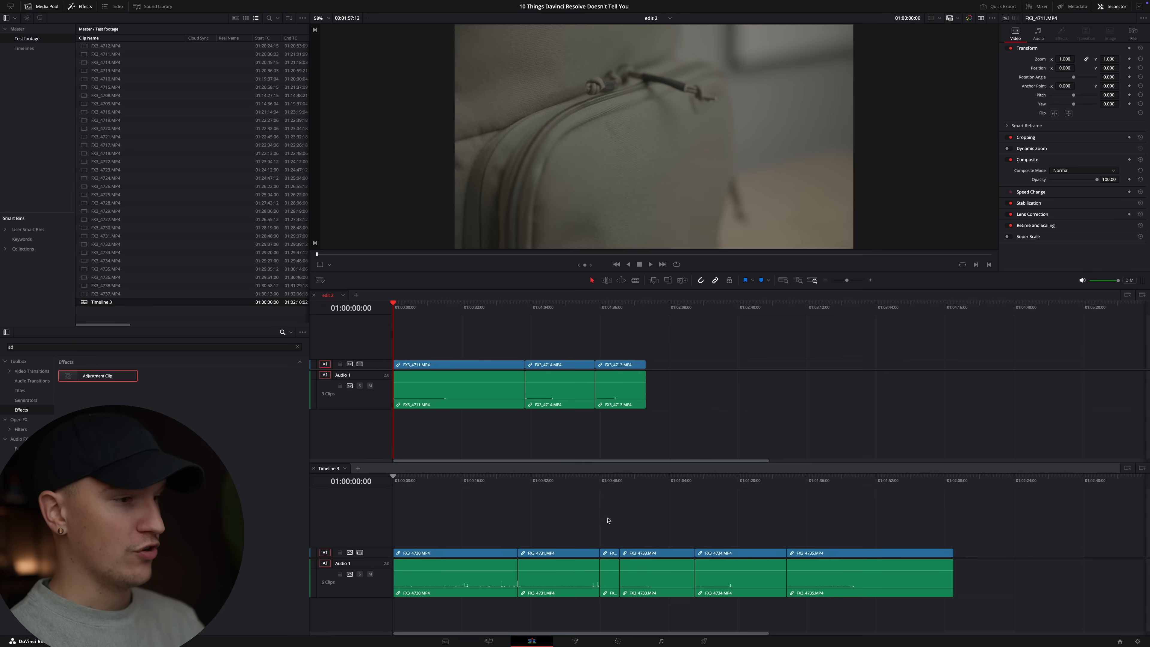
- Copy the clip FX3_4713.MP4 from the edit 2 timeline to the end of Timeline 3, against its last clip
{"action": "left_click", "coordinate": [629, 366]}
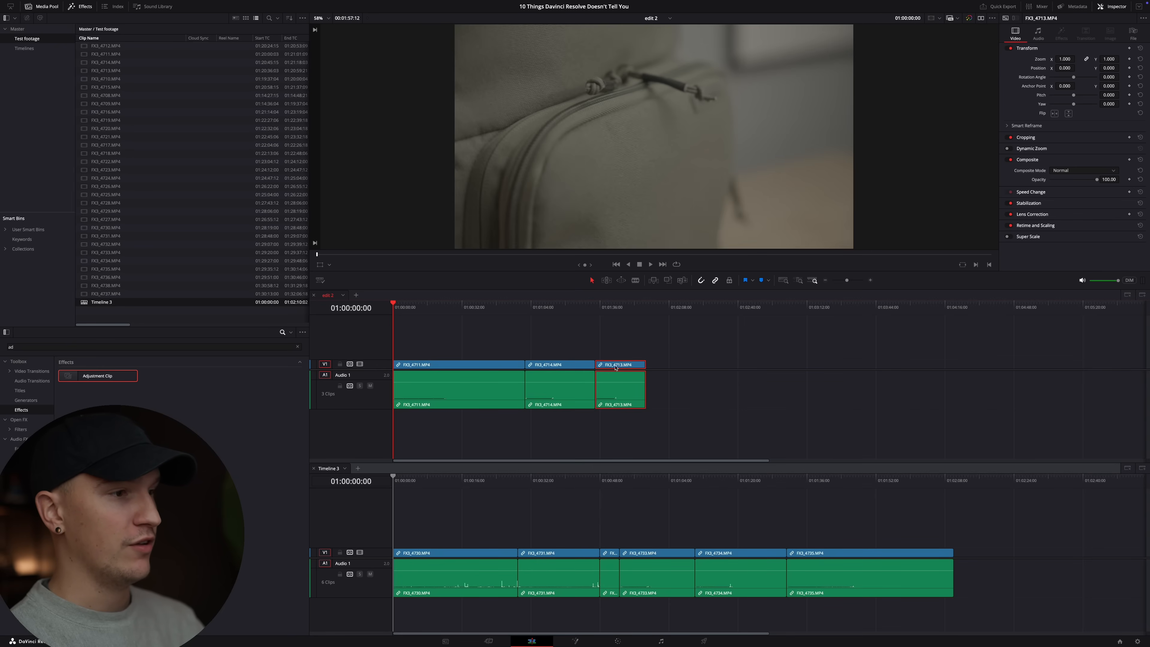
{"action": "left_click_drag", "start_coordinate": [614, 367], "coordinate": [965, 566]}
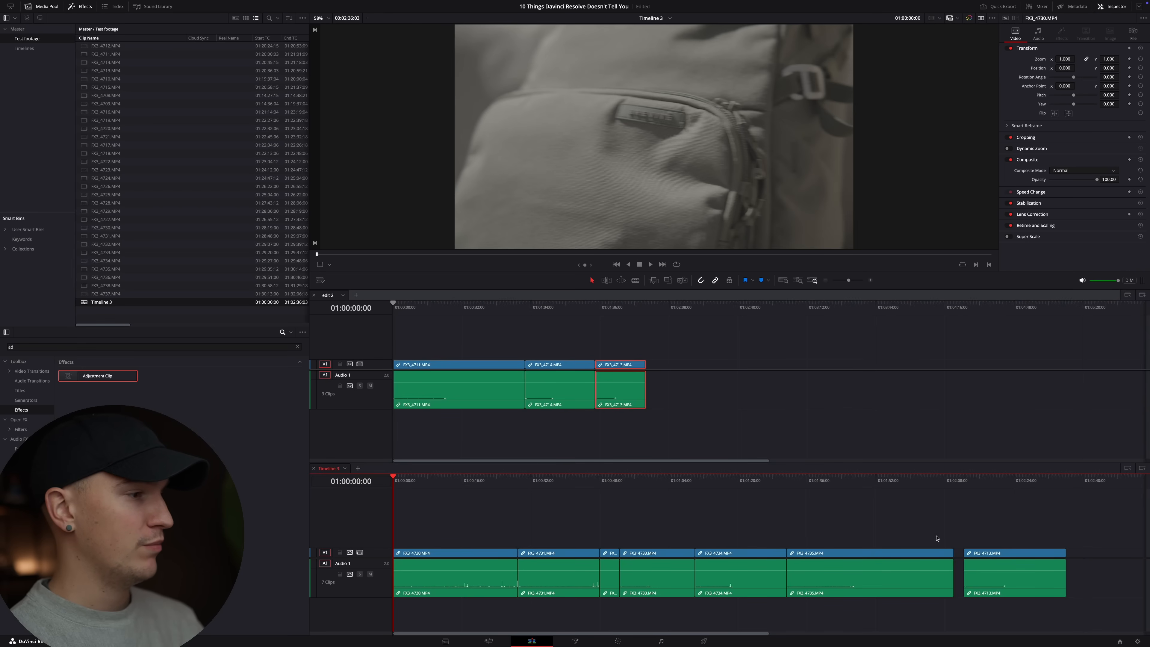
{"action": "left_click_drag", "start_coordinate": [979, 556], "coordinate": [970, 555]}
- Delete the copied clip FX3_4713.MP4 from the end of Timeline 3
{"action": "left_click", "coordinate": [1010, 535]}
{"action": "left_click", "coordinate": [1003, 553]}
{"action": "key", "text": "Delete"}
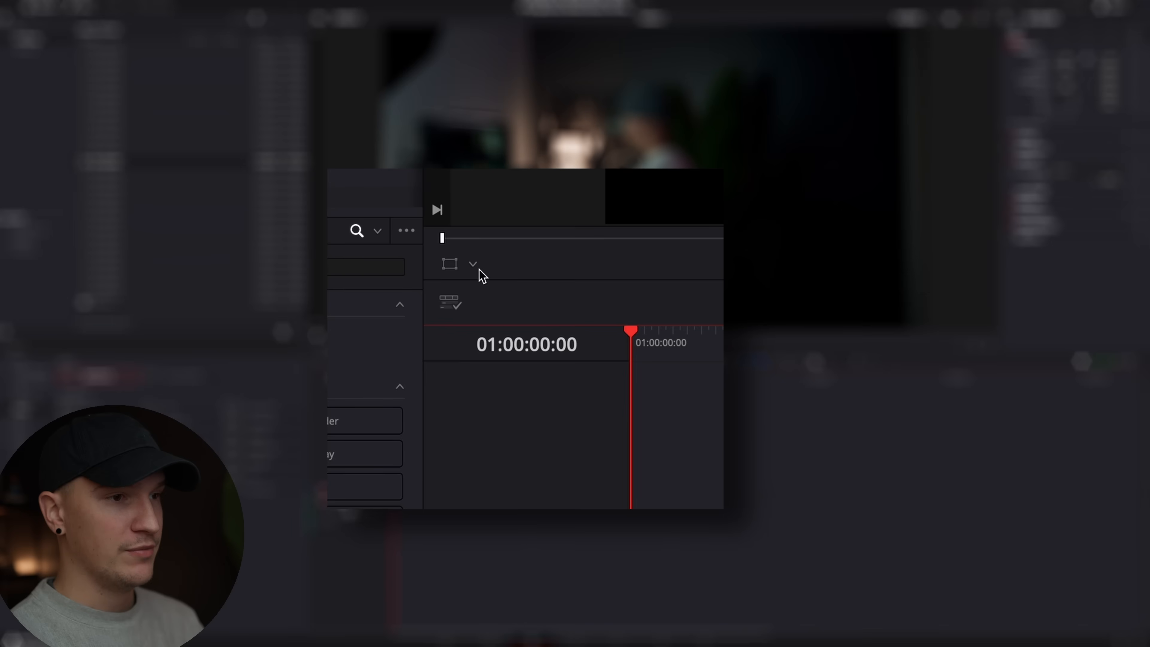
- Show the Dynamic Zoom overlay in the viewer, enlarge the green start frame, and play the clip
{"action": "left_click", "coordinate": [474, 265]}
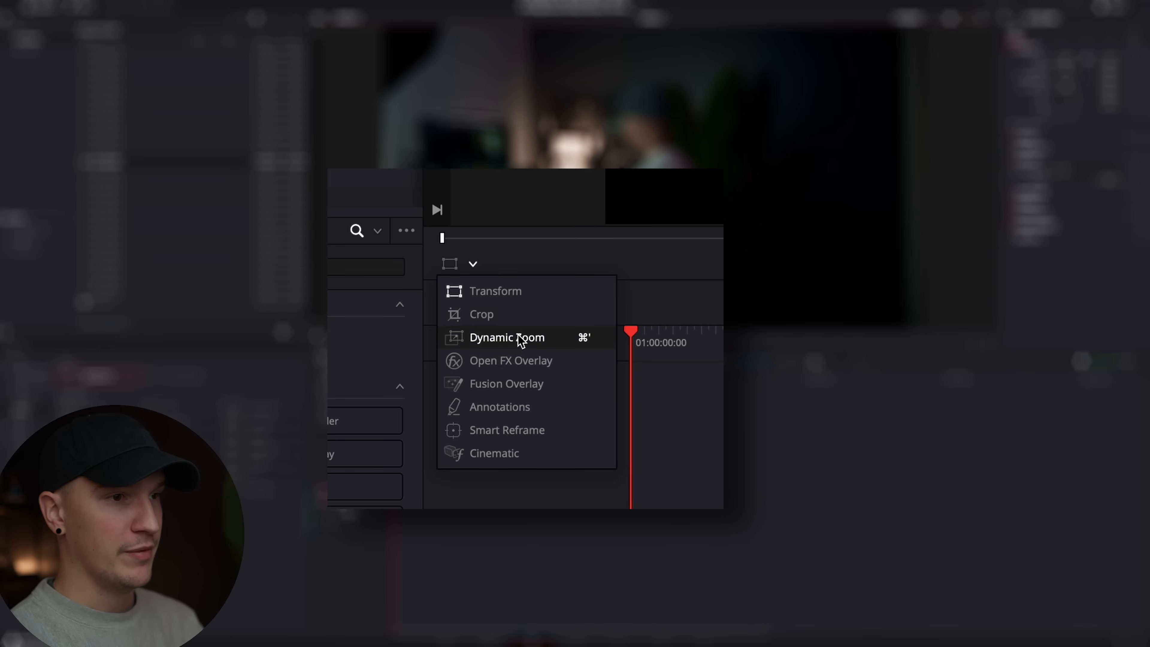
{"action": "left_click", "coordinate": [519, 336]}
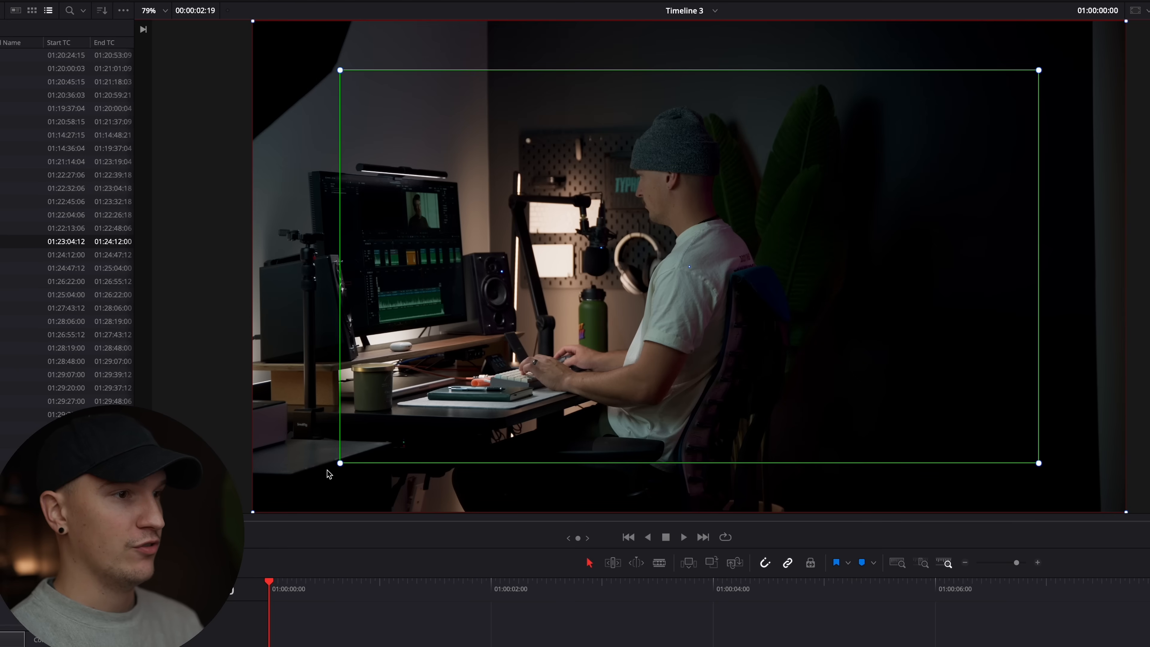
{"action": "left_click_drag", "start_coordinate": [341, 464], "coordinate": [322, 502]}
{"action": "left_click", "coordinate": [355, 646]}
{"action": "key", "text": "space"}
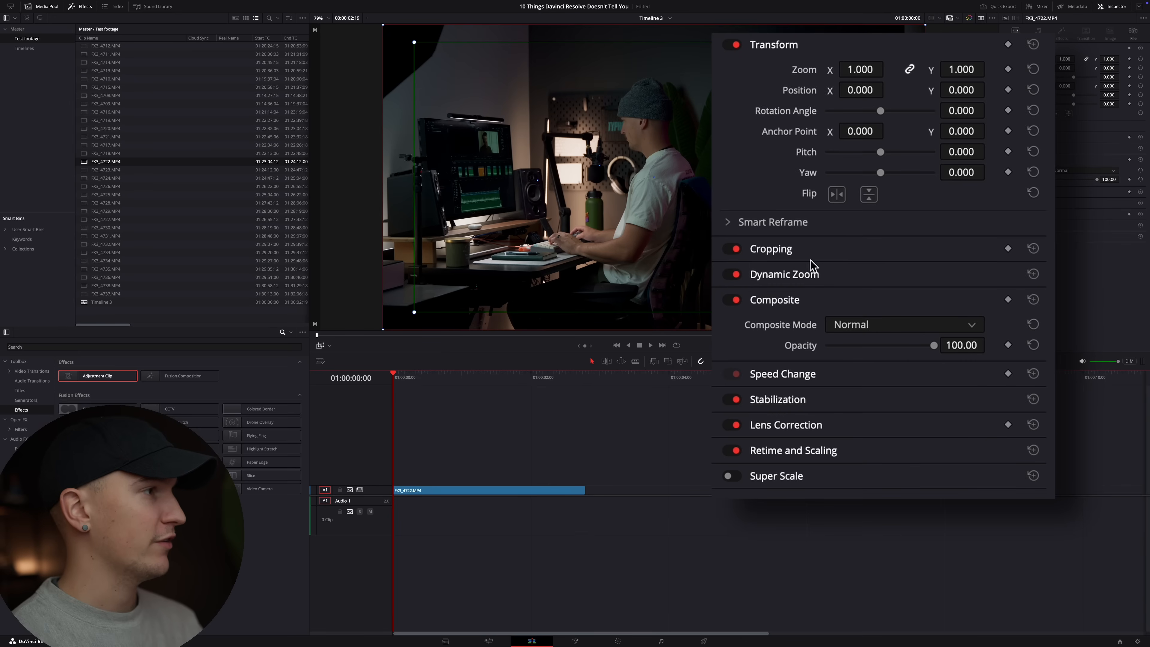
- Expand the Dynamic Zoom settings, swap the start and end frames, and play the clip
{"action": "left_click", "coordinate": [806, 275]}
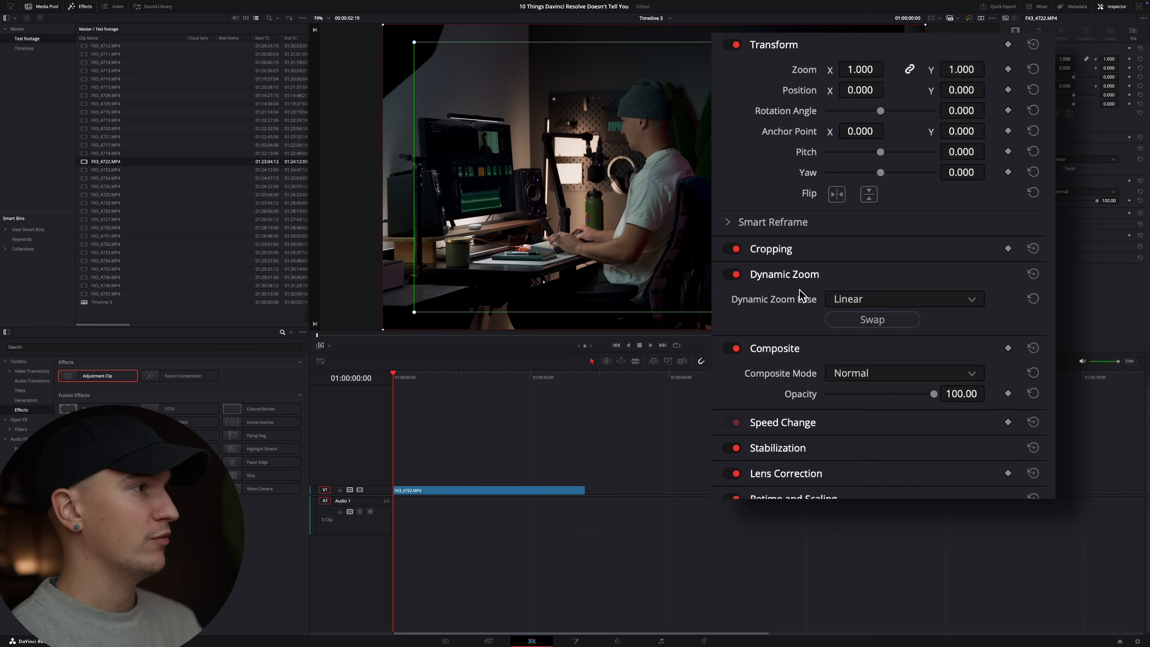
{"action": "left_click", "coordinate": [1071, 169]}
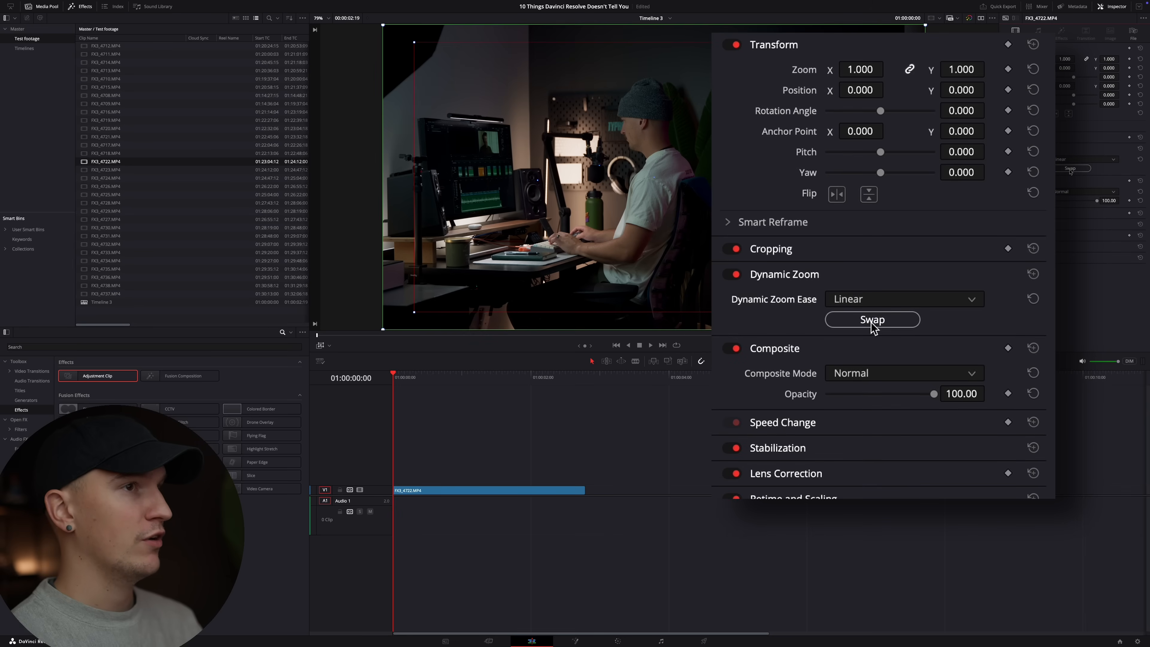
{"action": "key", "text": "space"}
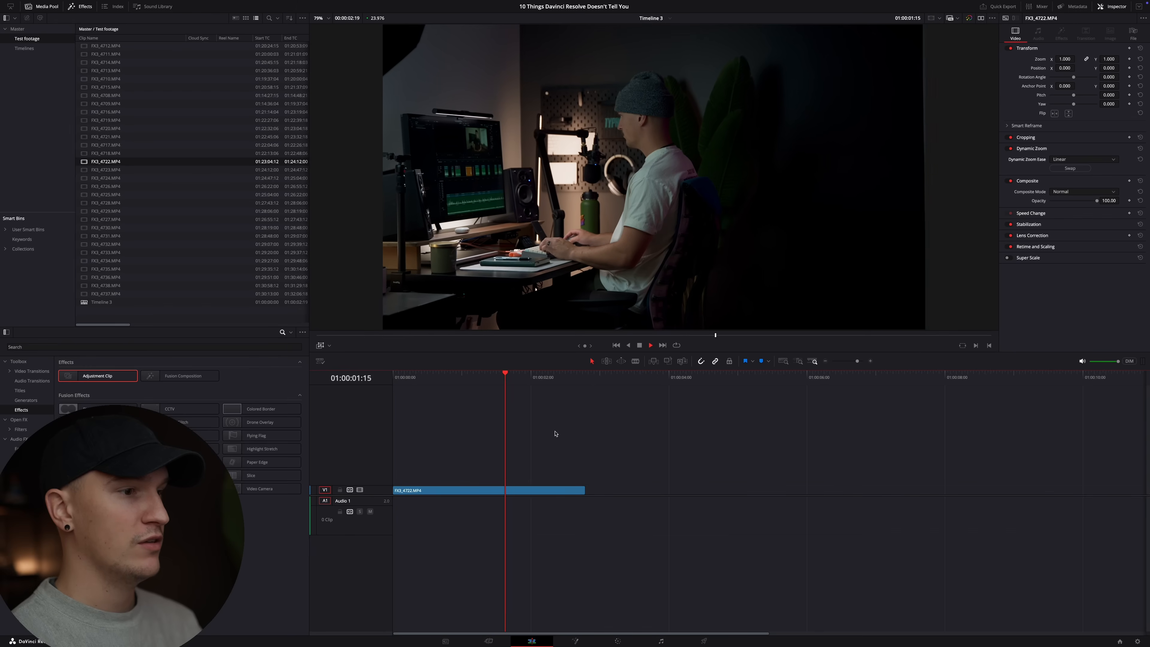
{"action": "key", "text": "space"}
- Set the Dynamic Zoom Ease to Ease Out
{"action": "left_click", "coordinate": [1075, 160]}
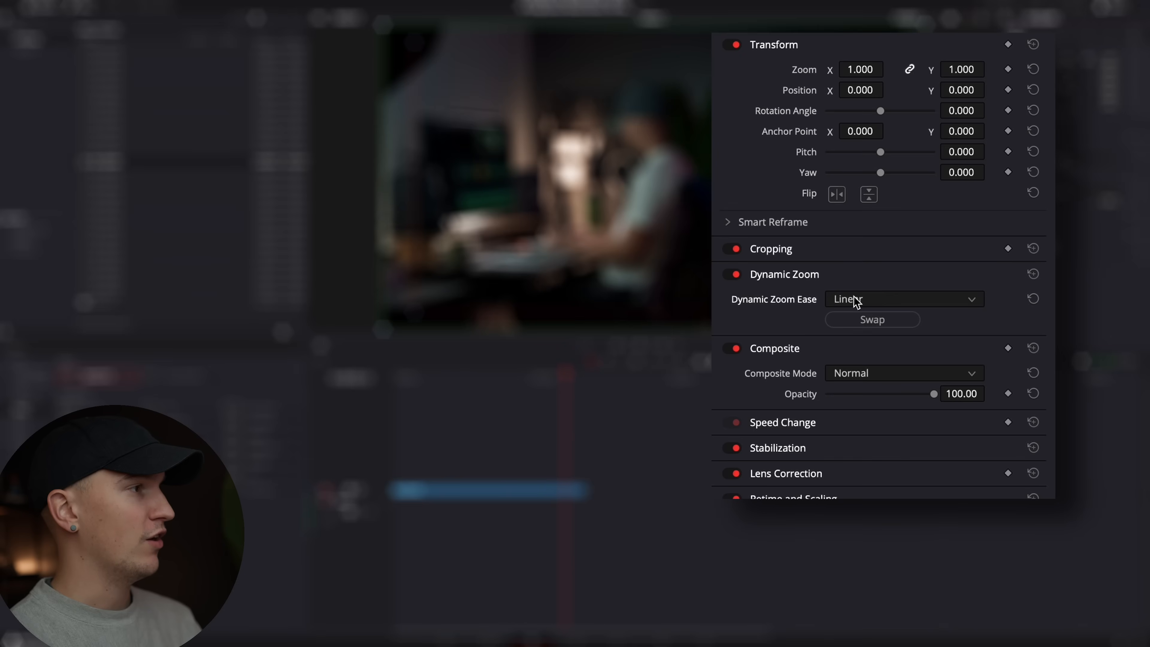
{"action": "left_click", "coordinate": [856, 301]}
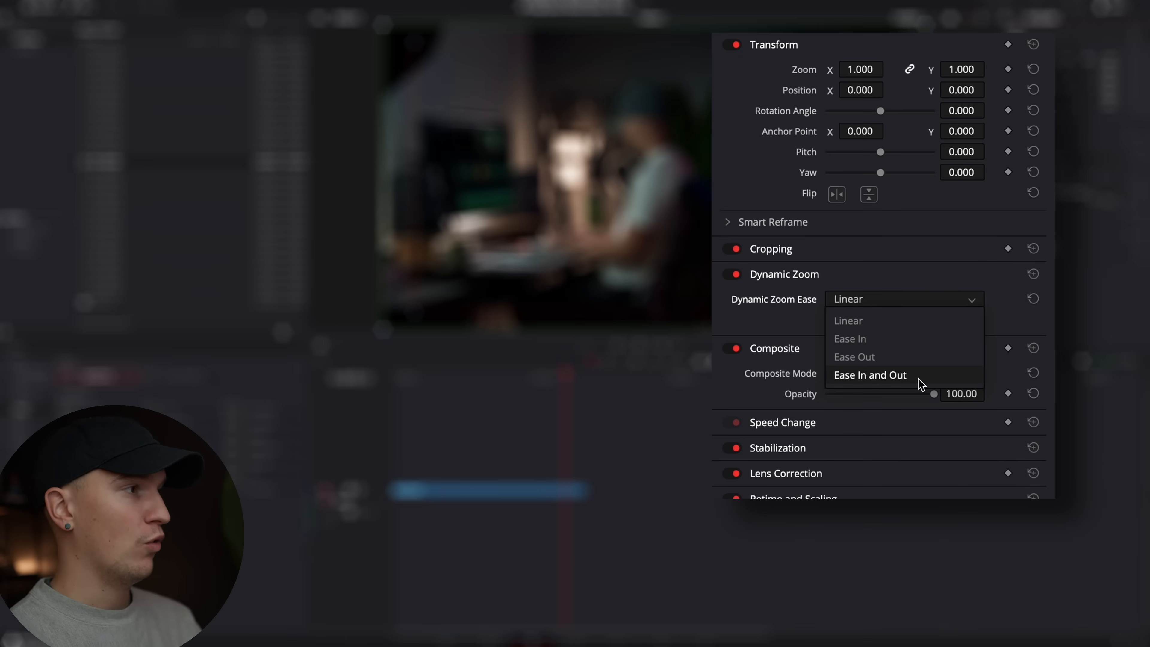
{"action": "left_click", "coordinate": [854, 356]}
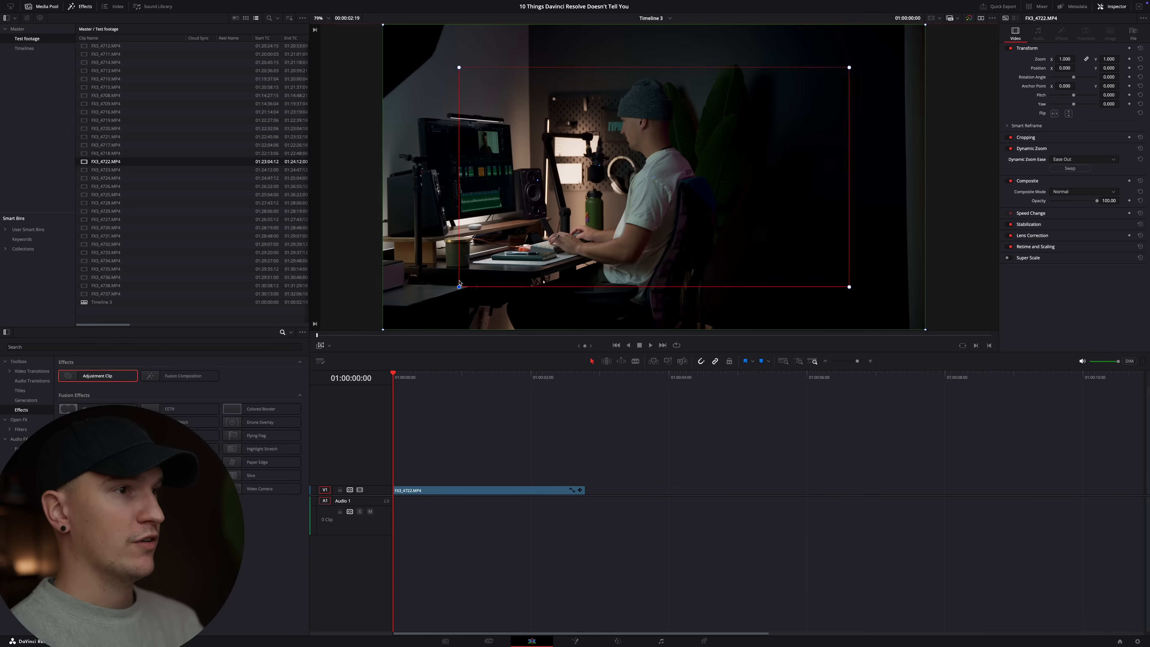
- Reposition the red Dynamic Zoom end frame over the desk and the seated man, then play the clip and return to its start
{"action": "left_click_drag", "start_coordinate": [702, 209], "coordinate": [772, 177]}
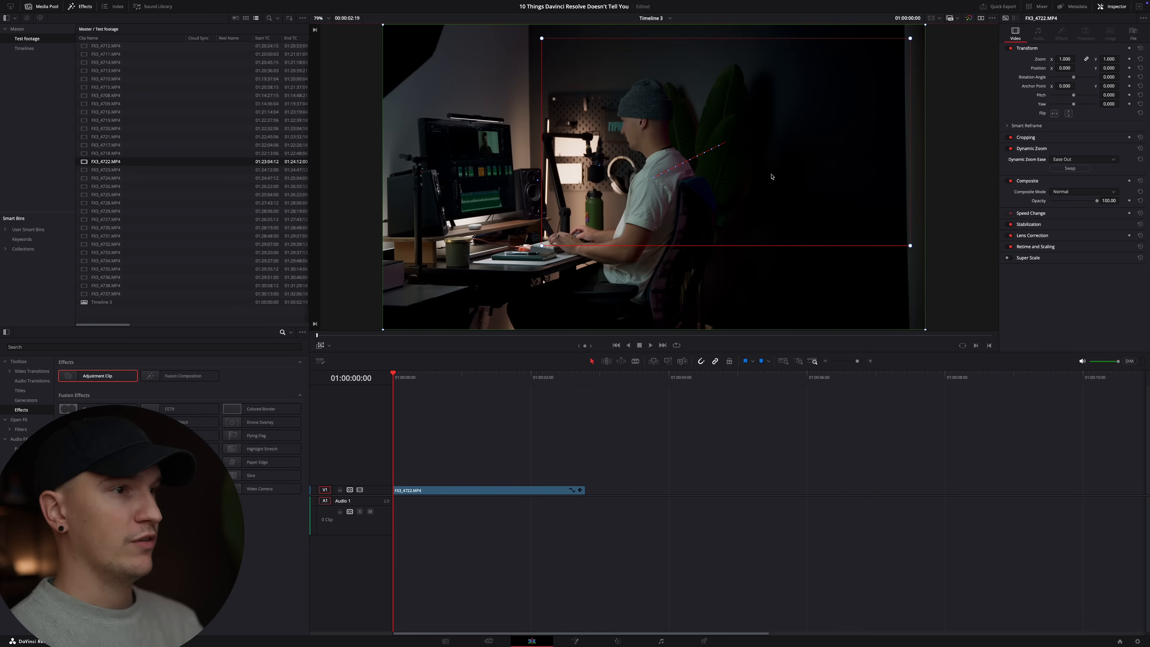
{"action": "left_click_drag", "start_coordinate": [621, 231], "coordinate": [520, 235]}
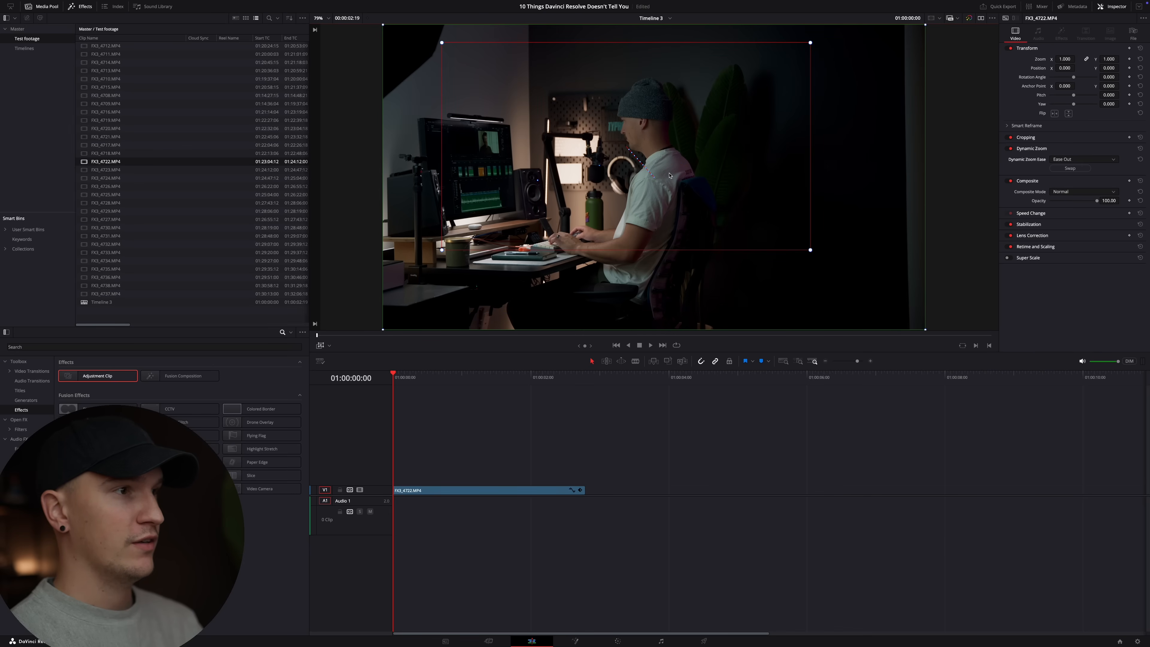
{"action": "key", "text": "space"}
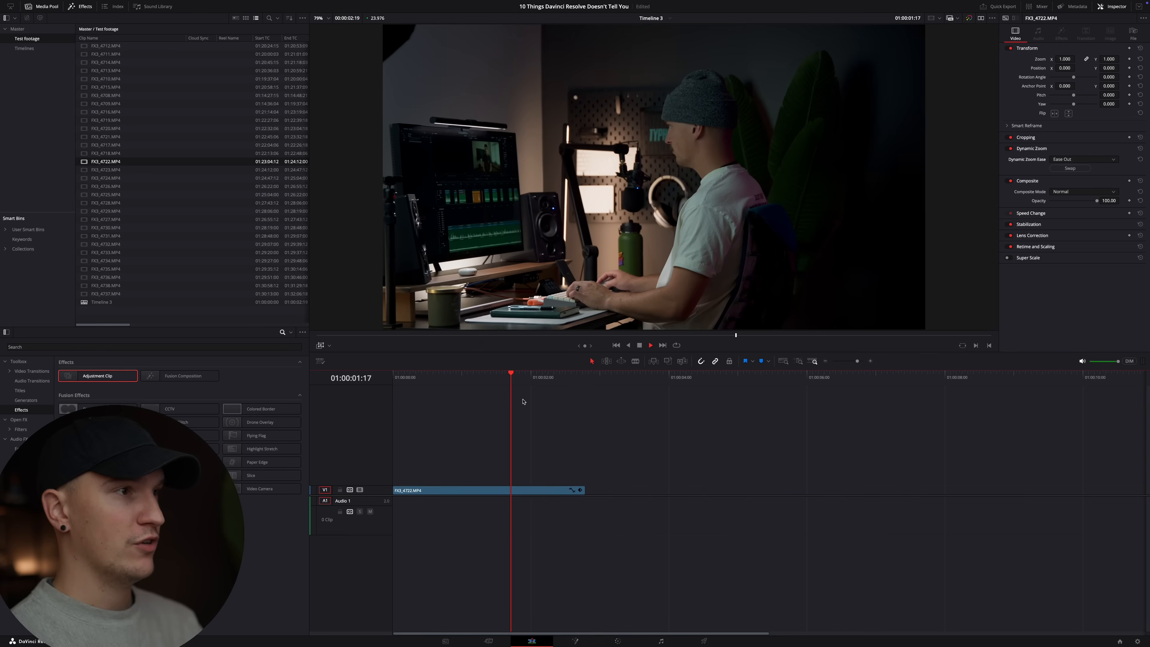
{"action": "key", "text": "Home"}
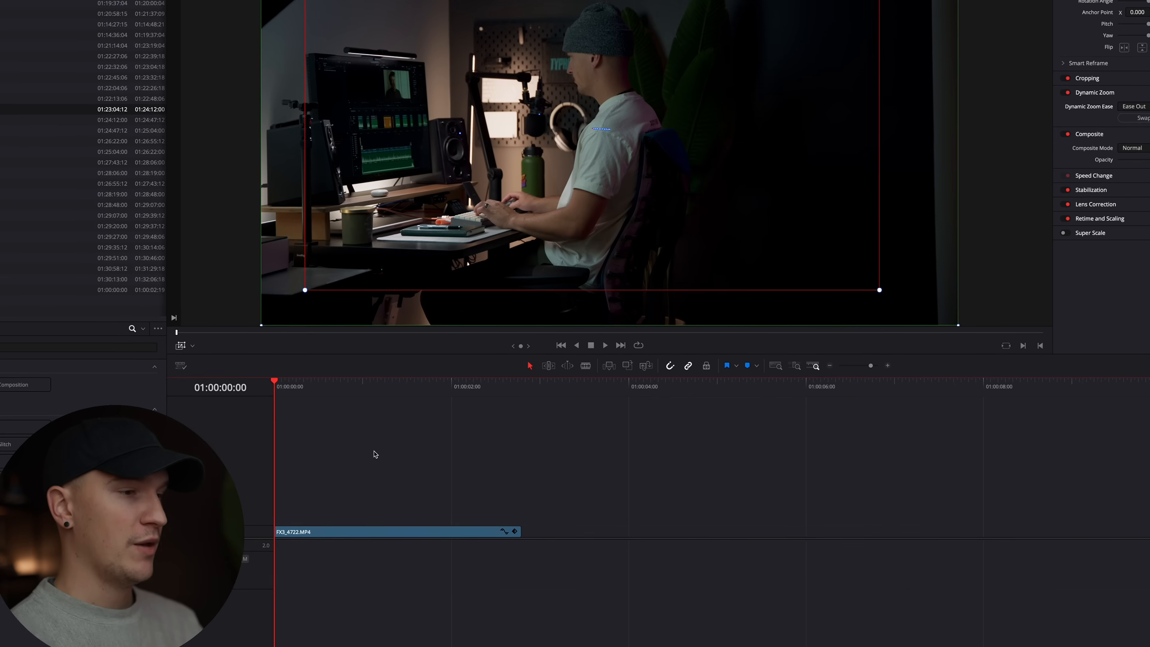
- Trim the end of FX3_4722.MP4 to a duration of about 00:00:01:04 and play the shortened clip
{"action": "left_click", "coordinate": [429, 533]}
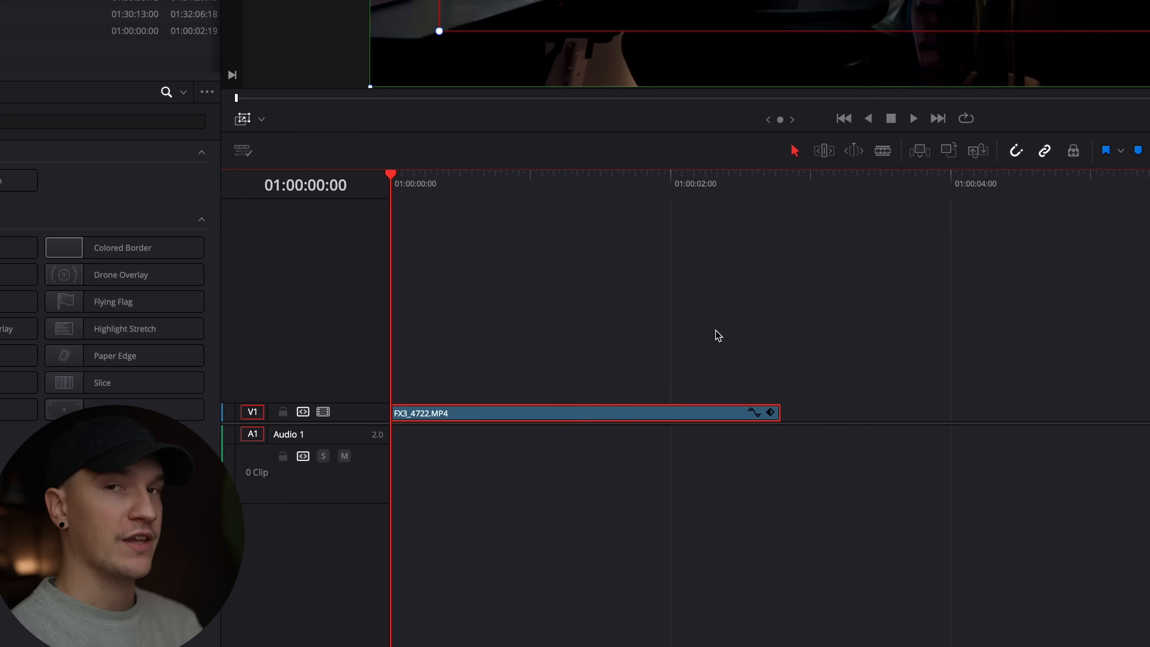
{"action": "left_click", "coordinate": [705, 319]}
{"action": "left_click_drag", "start_coordinate": [783, 414], "coordinate": [550, 418]}
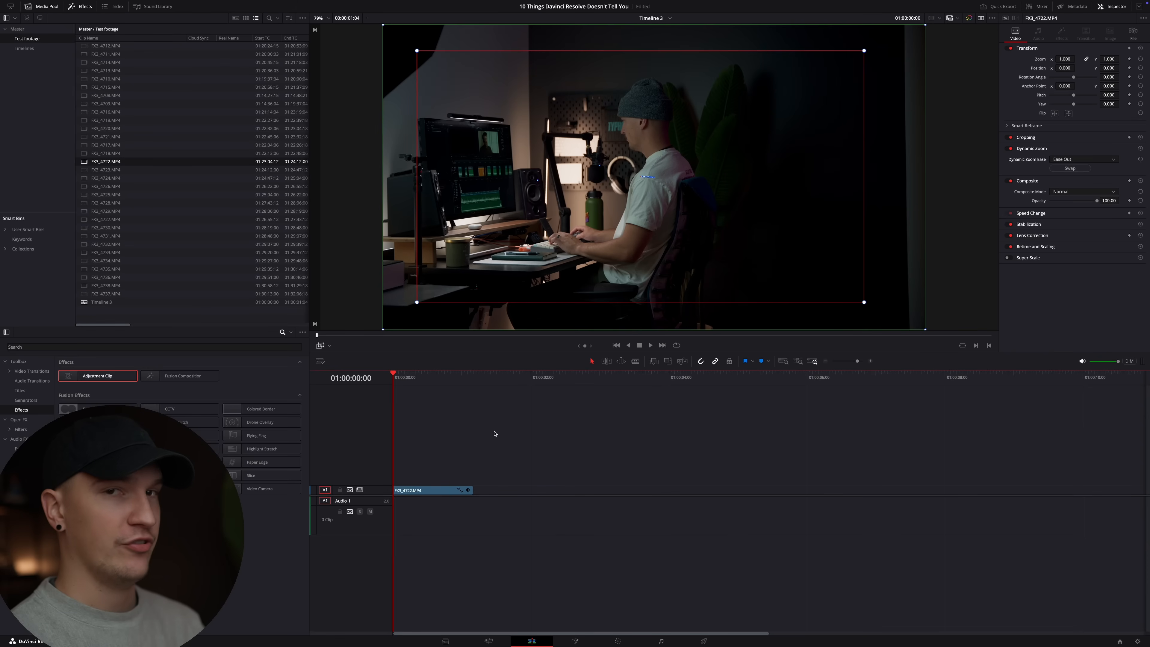
{"action": "key", "text": "space"}
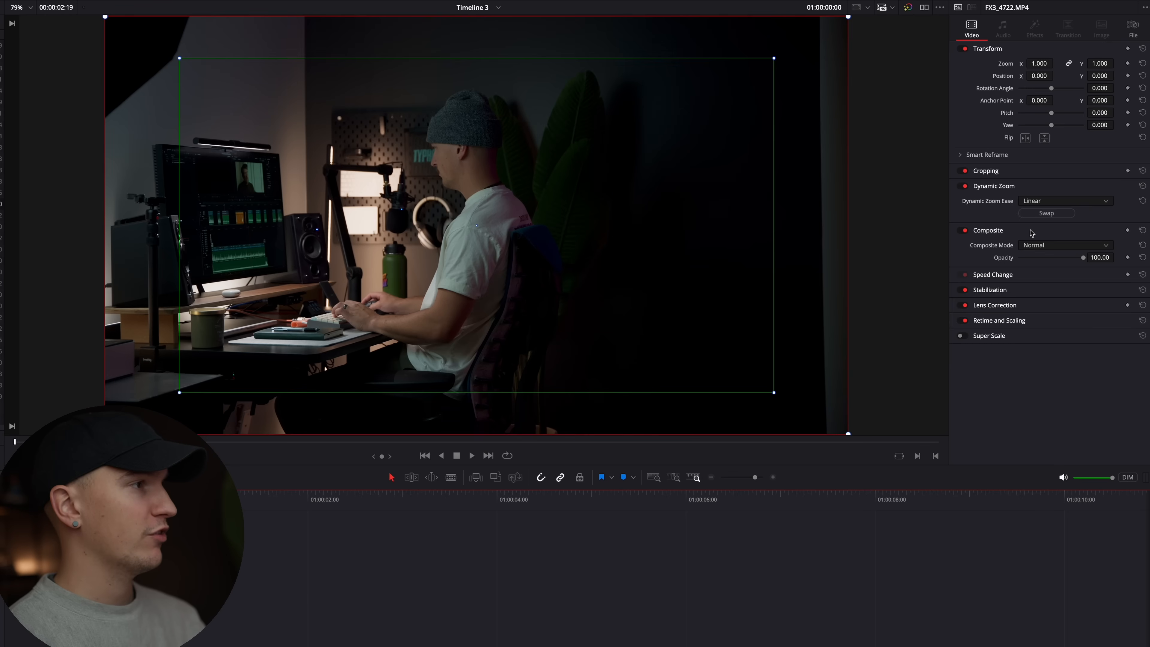
- Disable Dynamic Zoom for the clip and play it to check the motion
{"action": "left_click", "coordinate": [965, 186]}
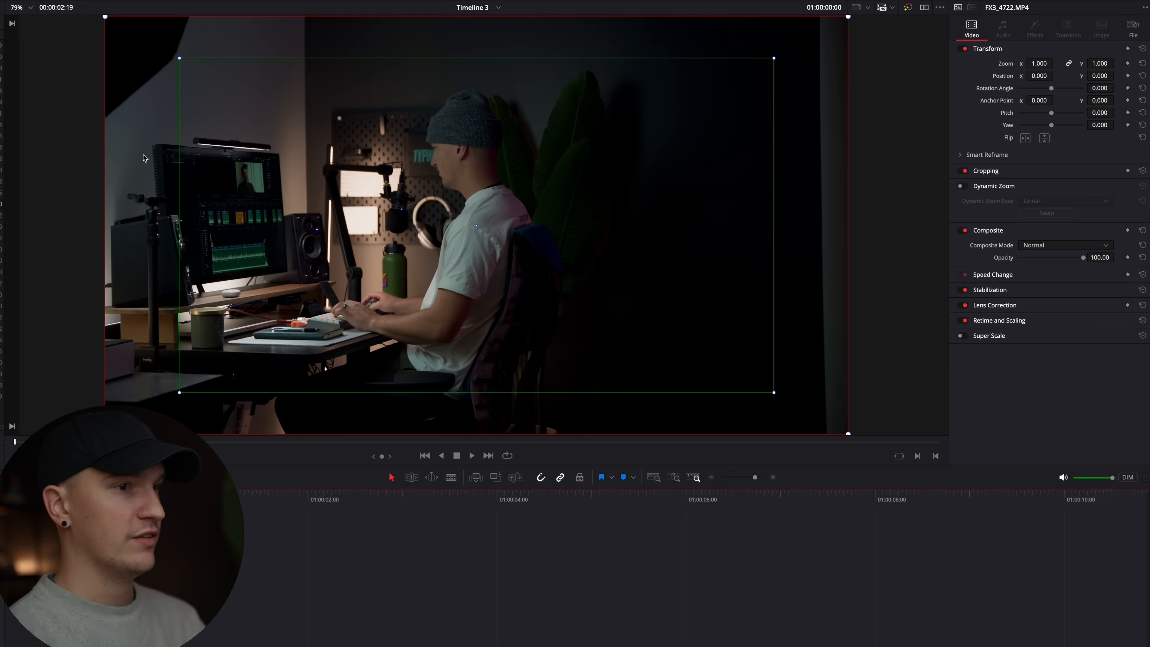
{"action": "key", "text": "space"}
{"action": "key", "text": "space"}
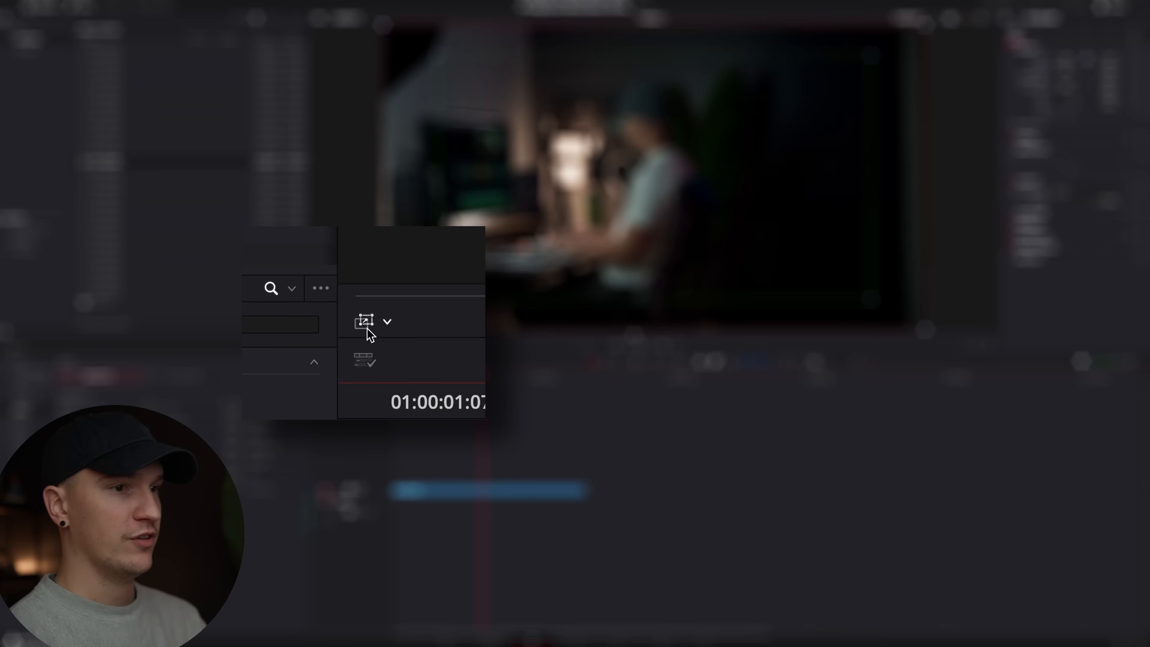
- Turn off the Dynamic Zoom overlay in the viewer and play the clip from the start
{"action": "left_click", "coordinate": [320, 345]}
{"action": "key", "text": "Home"}
{"action": "key", "text": "space"}
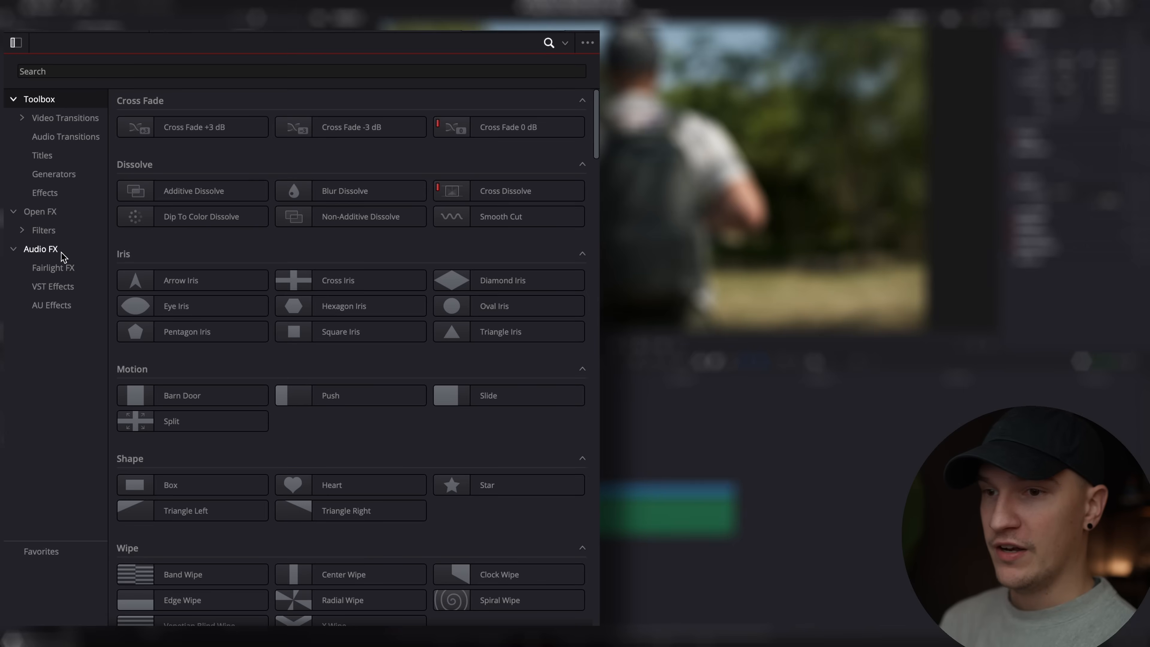
- Show the Audio FX effects and apply Echo to the whole Audio 1 track
{"action": "left_click", "coordinate": [54, 251]}
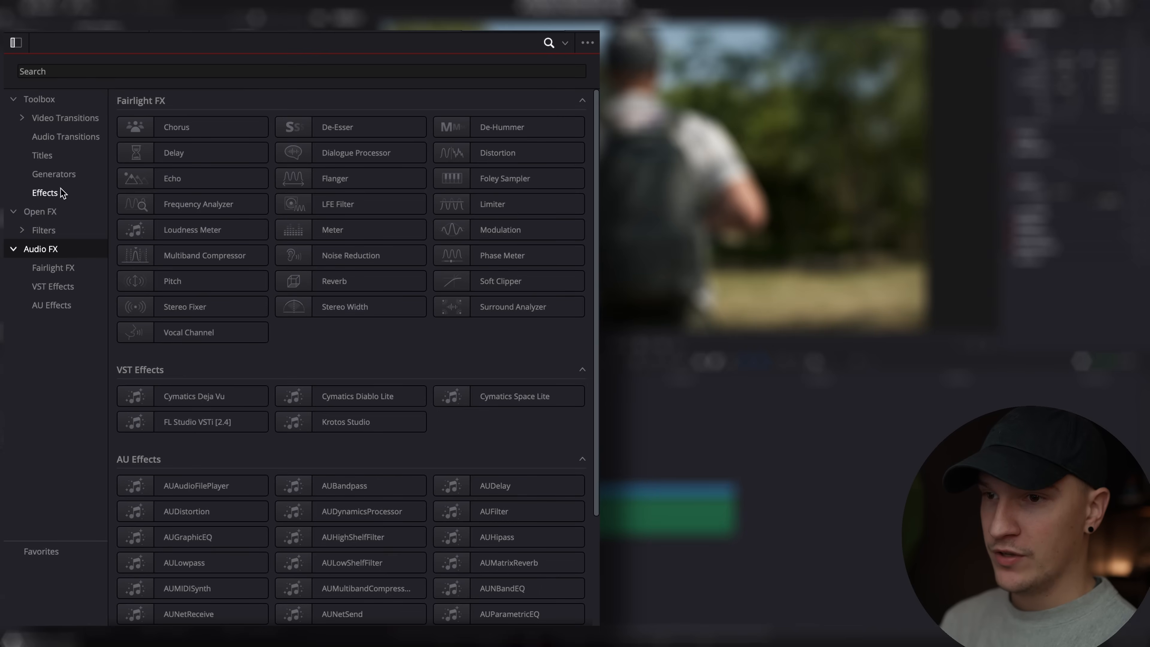
{"action": "left_click_drag", "start_coordinate": [206, 184], "coordinate": [742, 418]}
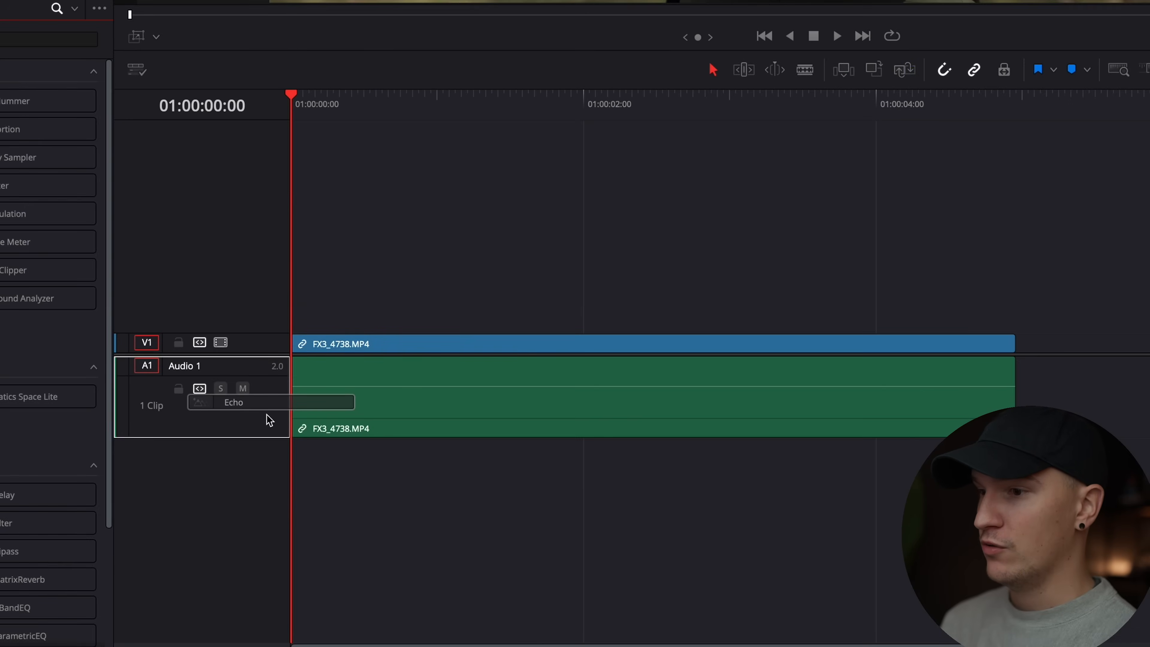
{"action": "left_click_drag", "start_coordinate": [267, 415], "coordinate": [266, 413]}
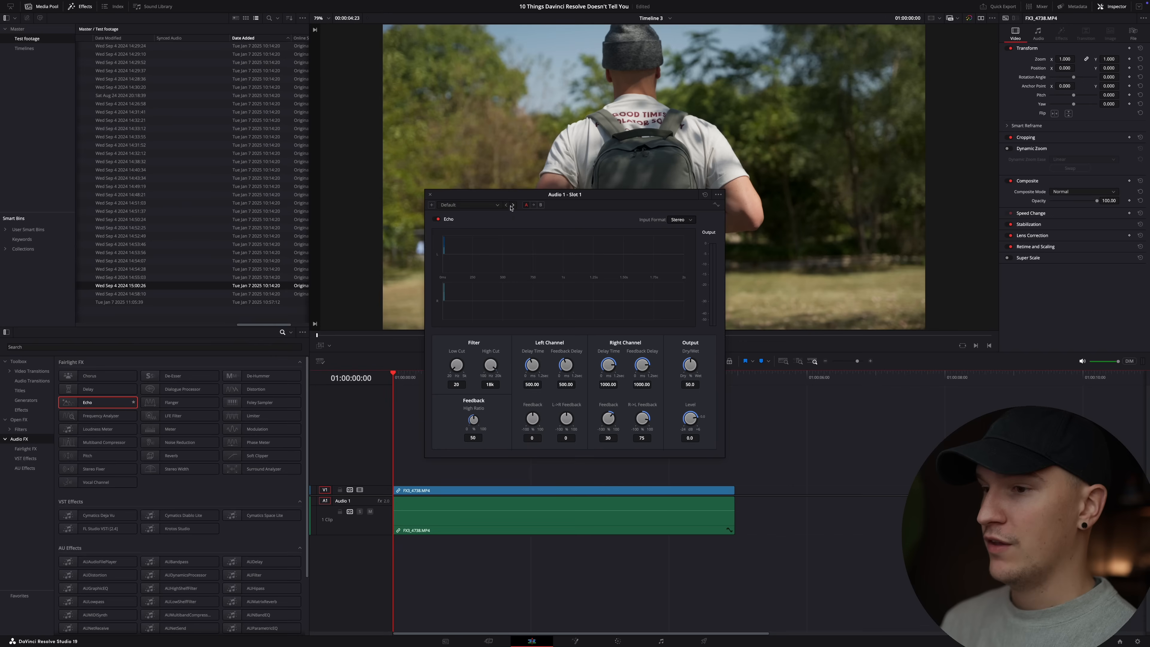
- Move aside and close the Echo settings window, and select the Audio 1 track
{"action": "left_click_drag", "start_coordinate": [481, 193], "coordinate": [279, 133]}
{"action": "left_click", "coordinate": [229, 133]}
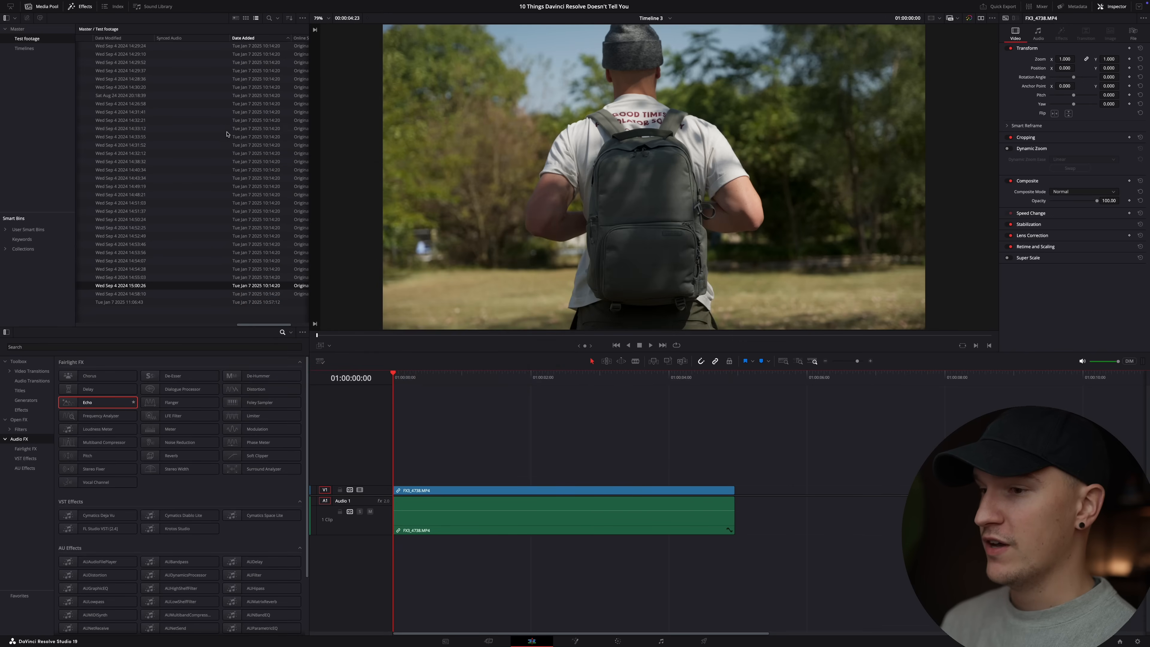
{"action": "left_click", "coordinate": [384, 520]}
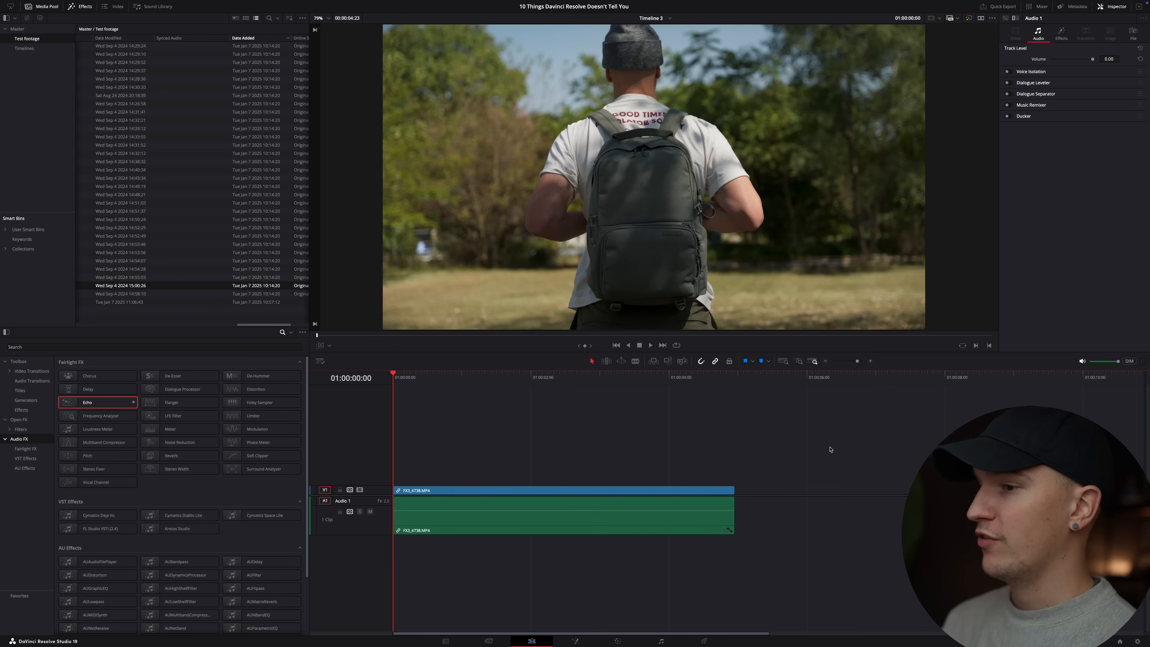
- Select the FX3_4738.MP4 clip and compare the clip-level and track-level audio settings in the Inspector
{"action": "left_click", "coordinate": [697, 528]}
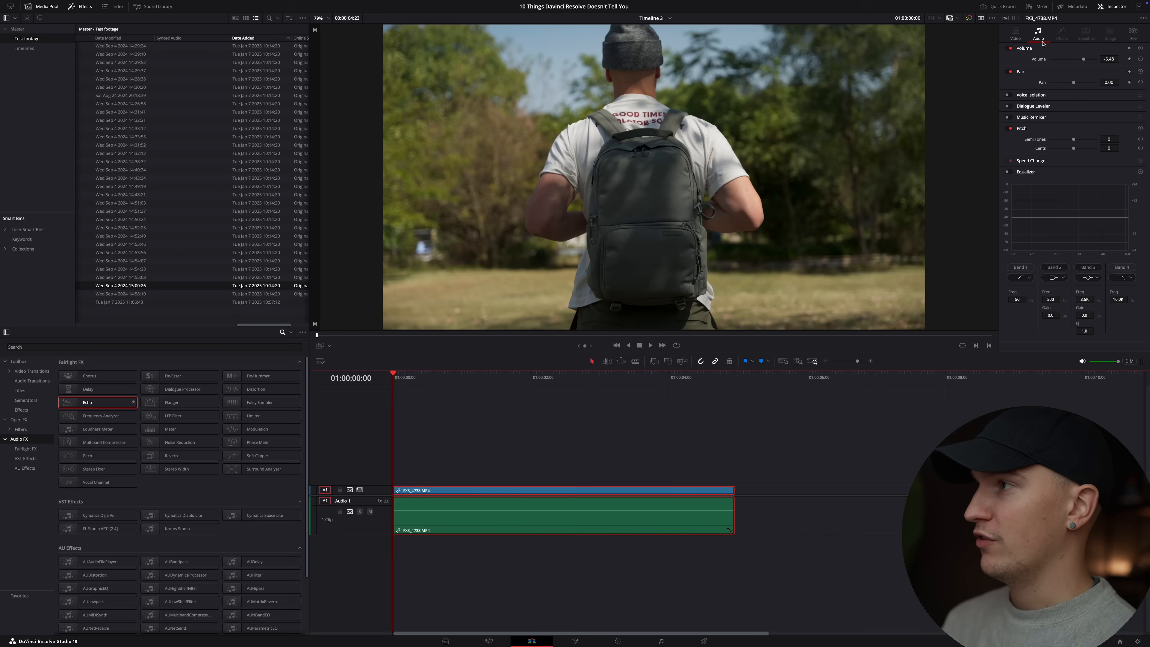
{"action": "left_click", "coordinate": [765, 438]}
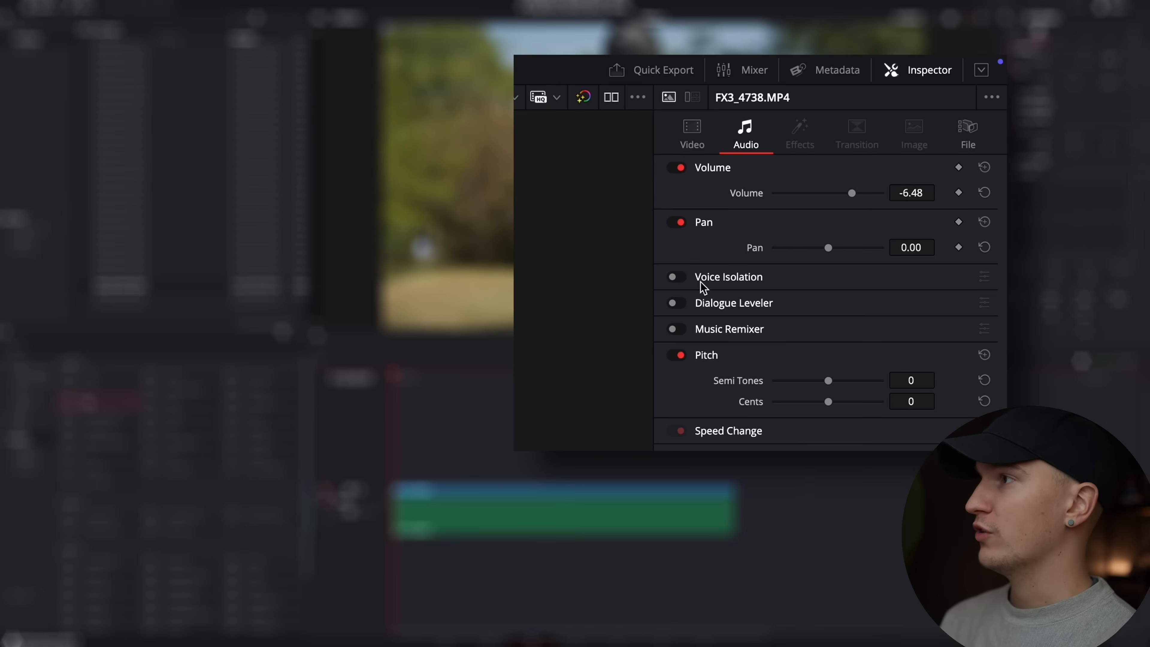
{"action": "left_click", "coordinate": [695, 101]}
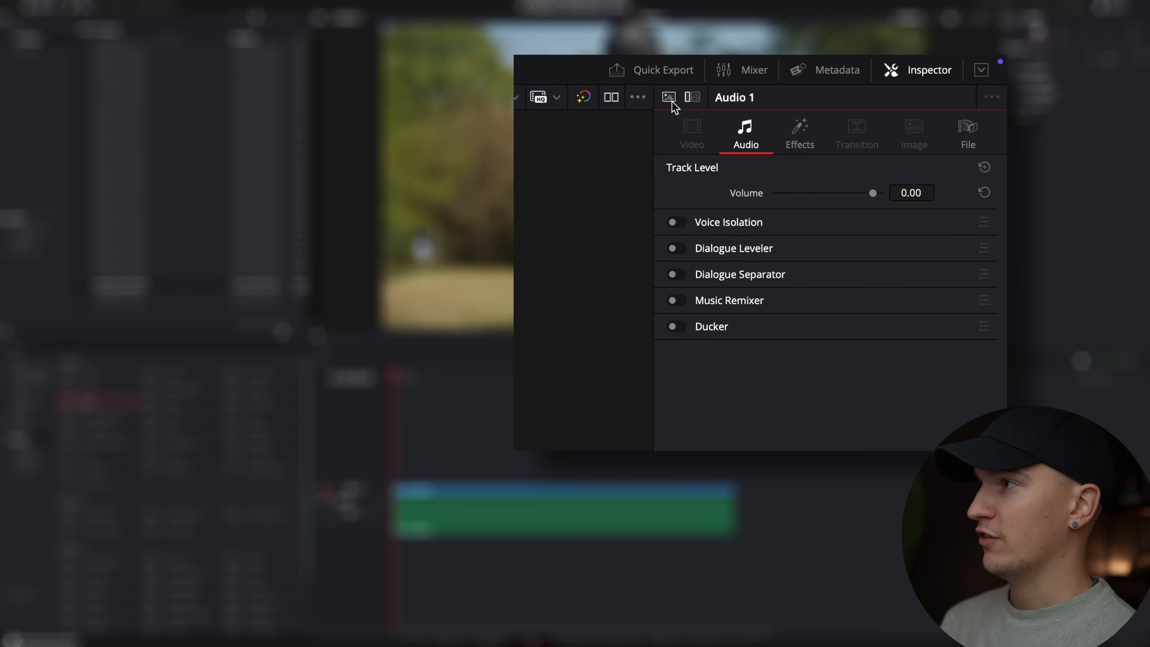
{"action": "left_click", "coordinate": [669, 98]}
{"action": "left_click", "coordinate": [691, 98]}
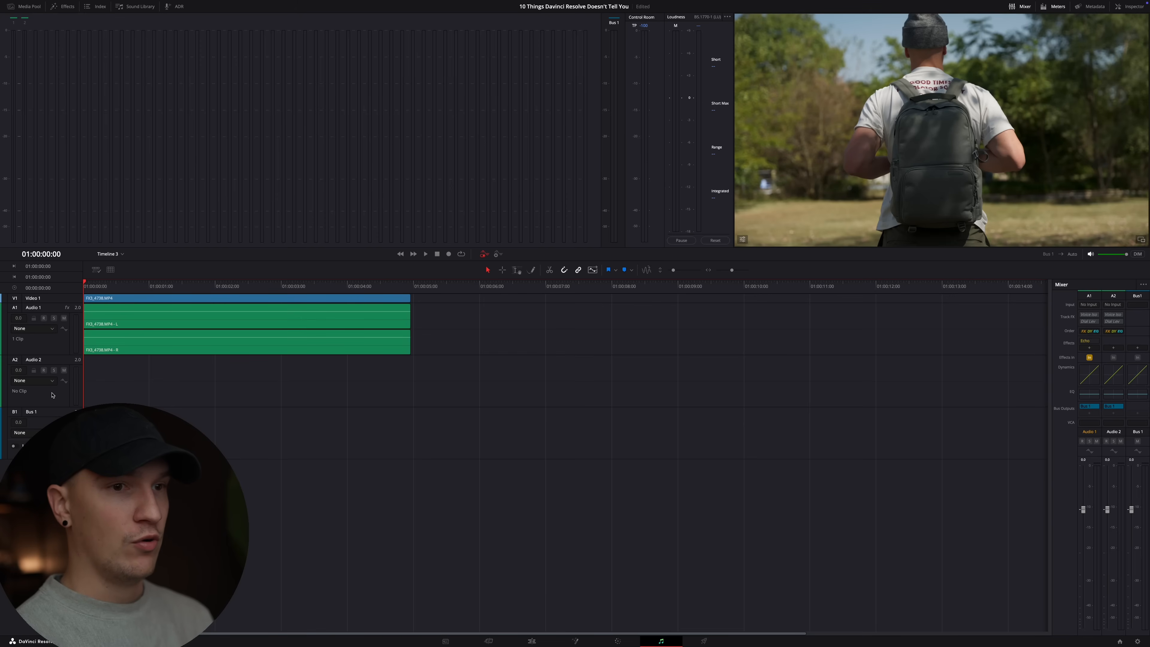
- Patch the MacBook Pro Microphone to both channels of the Audio 2 track and close the patching window
{"action": "left_click", "coordinate": [52, 395]}
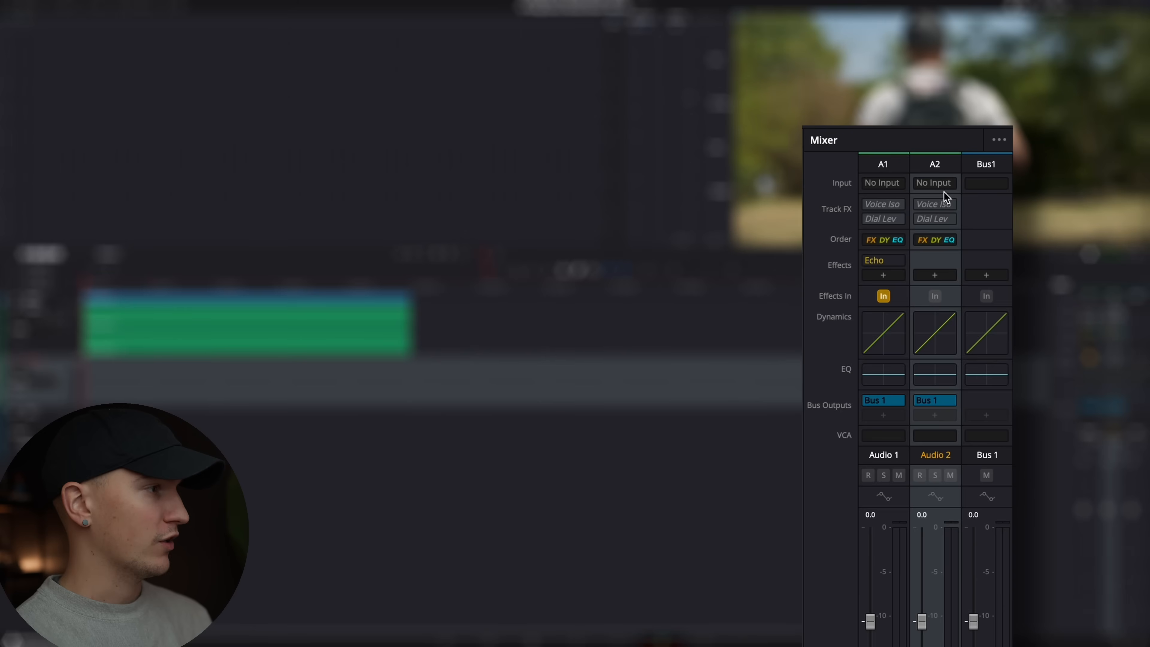
{"action": "left_click", "coordinate": [939, 185]}
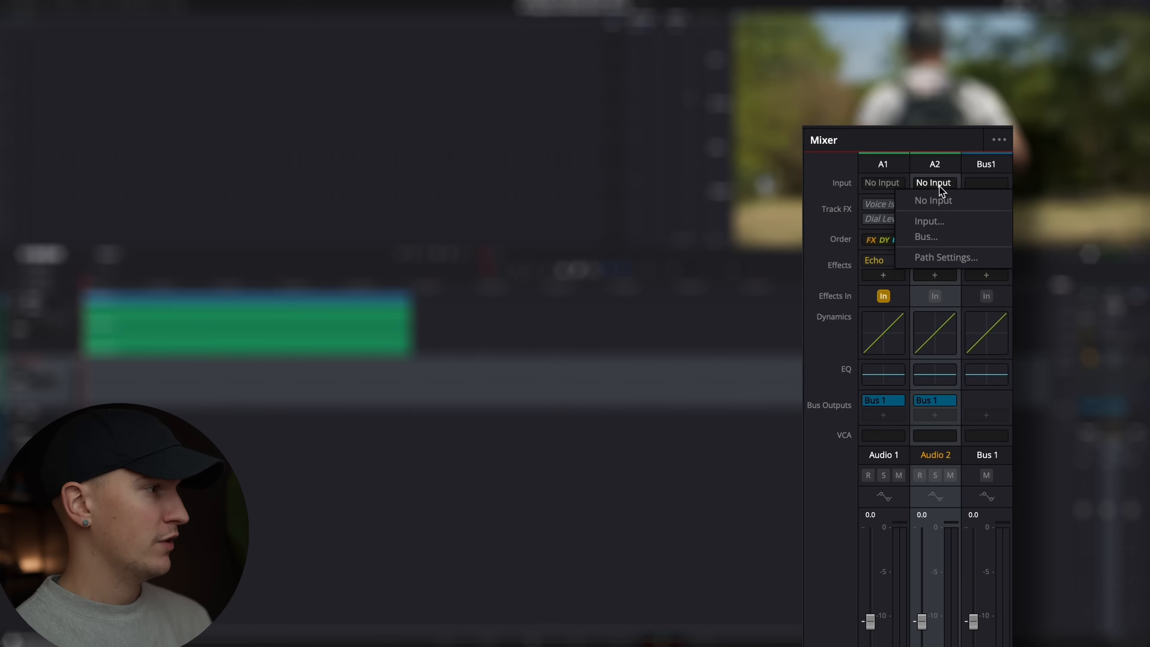
{"action": "left_click", "coordinate": [941, 221]}
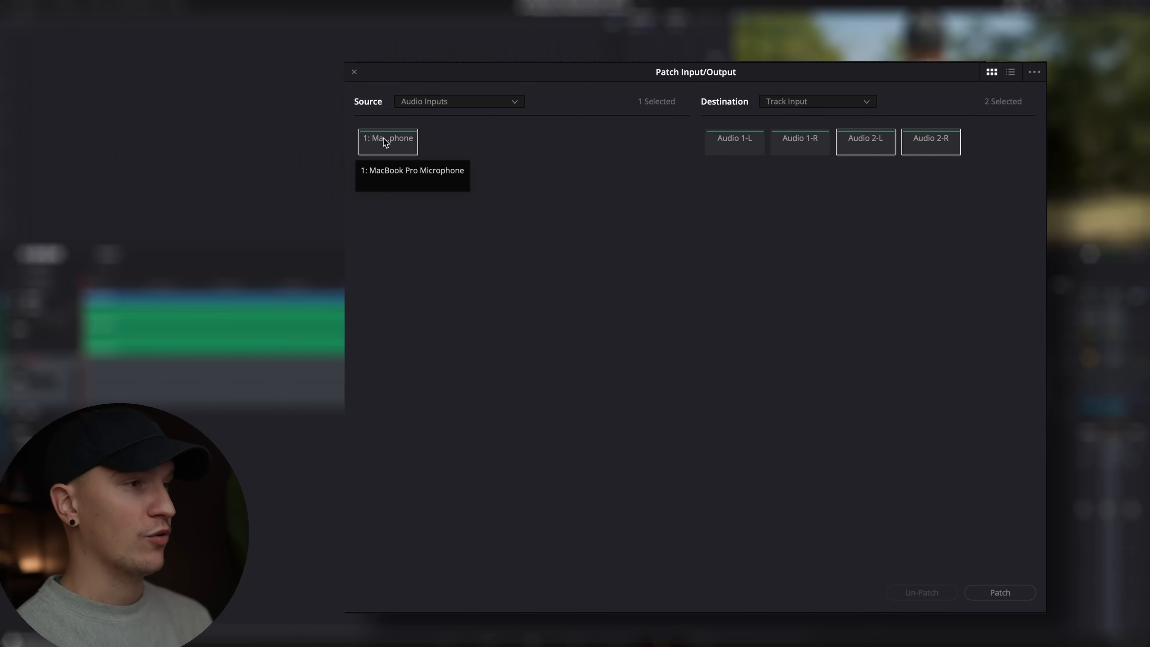
{"action": "left_click", "coordinate": [391, 137]}
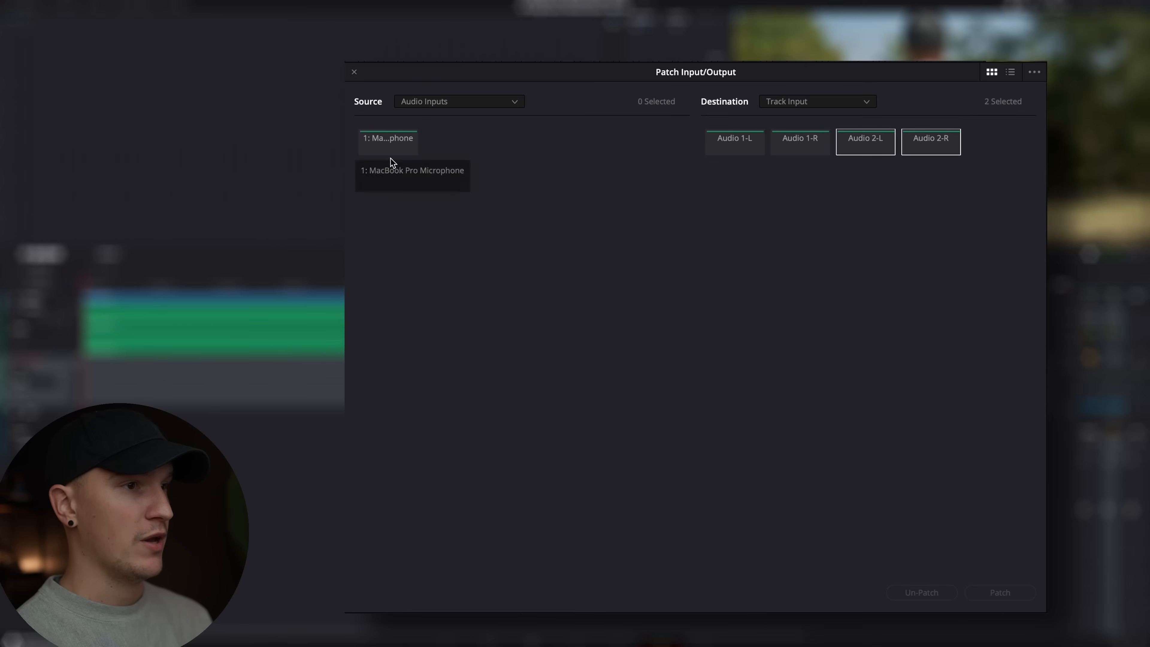
{"action": "left_click", "coordinate": [405, 152]}
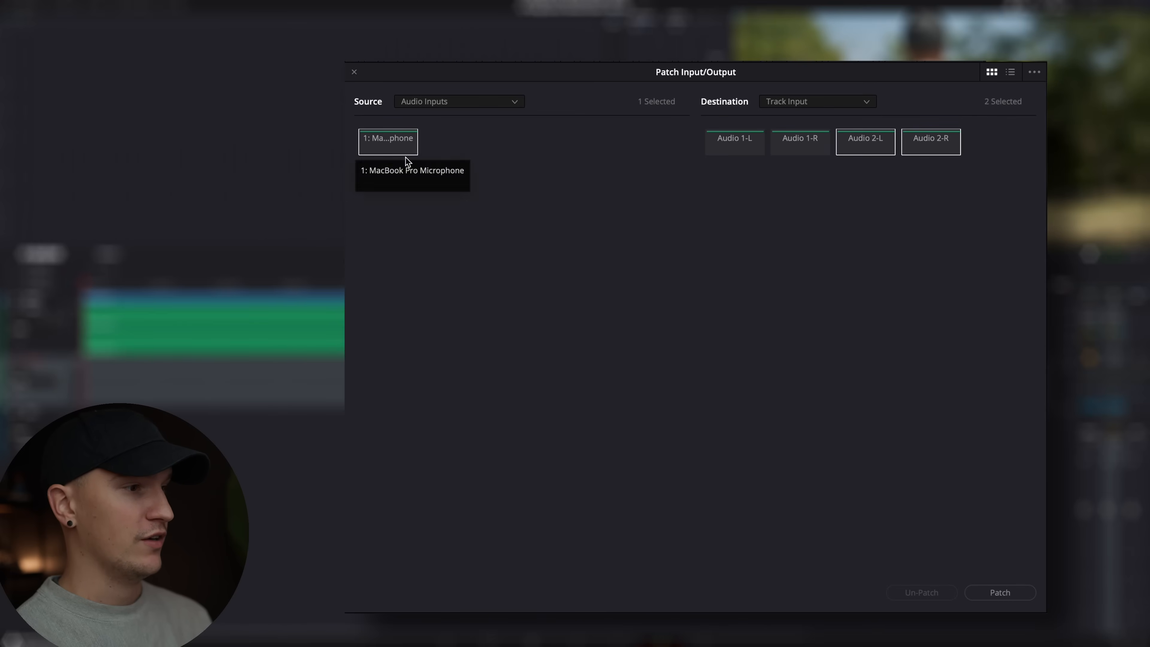
{"action": "left_click", "coordinate": [1006, 593]}
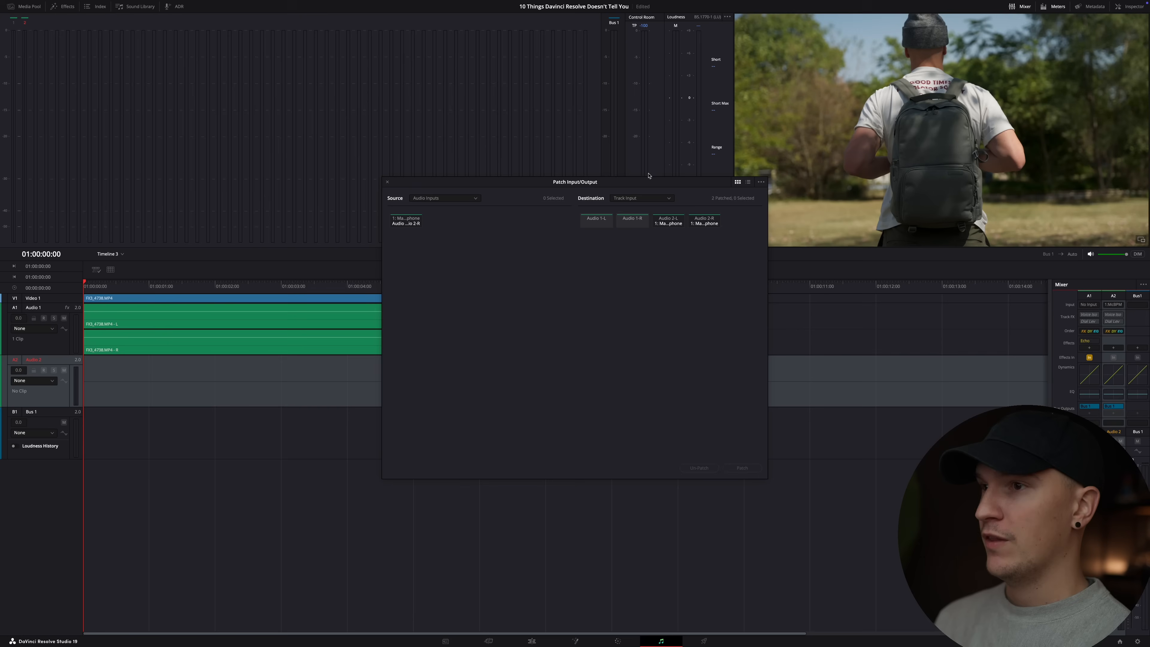
{"action": "left_click", "coordinate": [387, 182]}
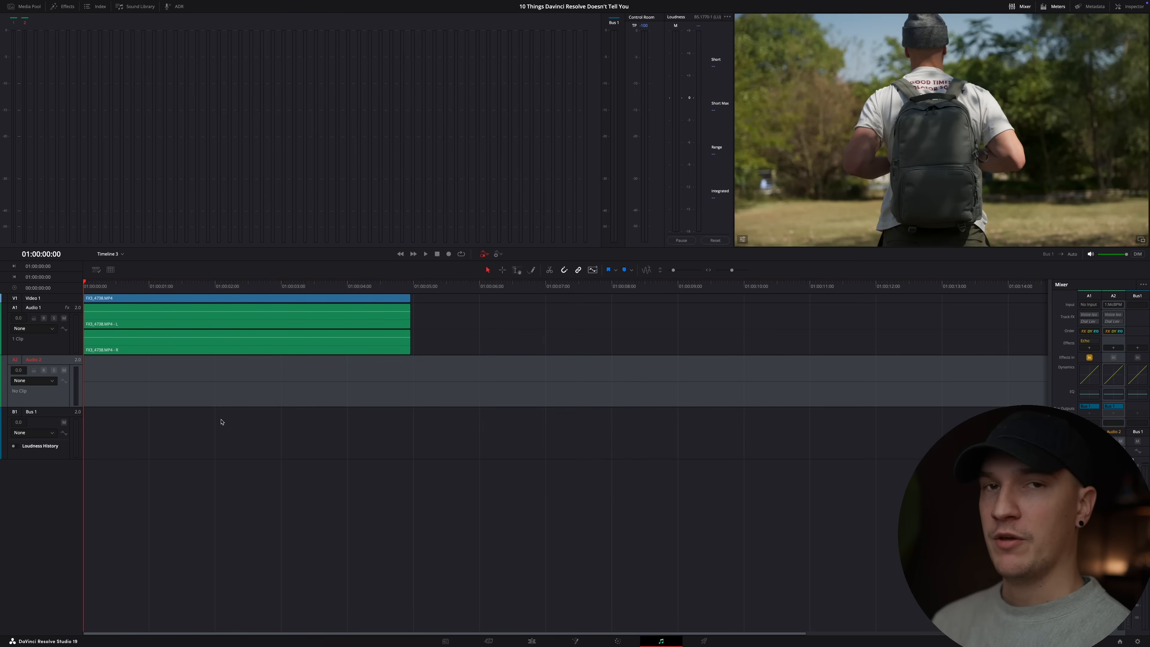
- Arm the Audio 2 track for recording, record from the start of the timeline, and stop the recording
{"action": "left_click", "coordinate": [198, 396]}
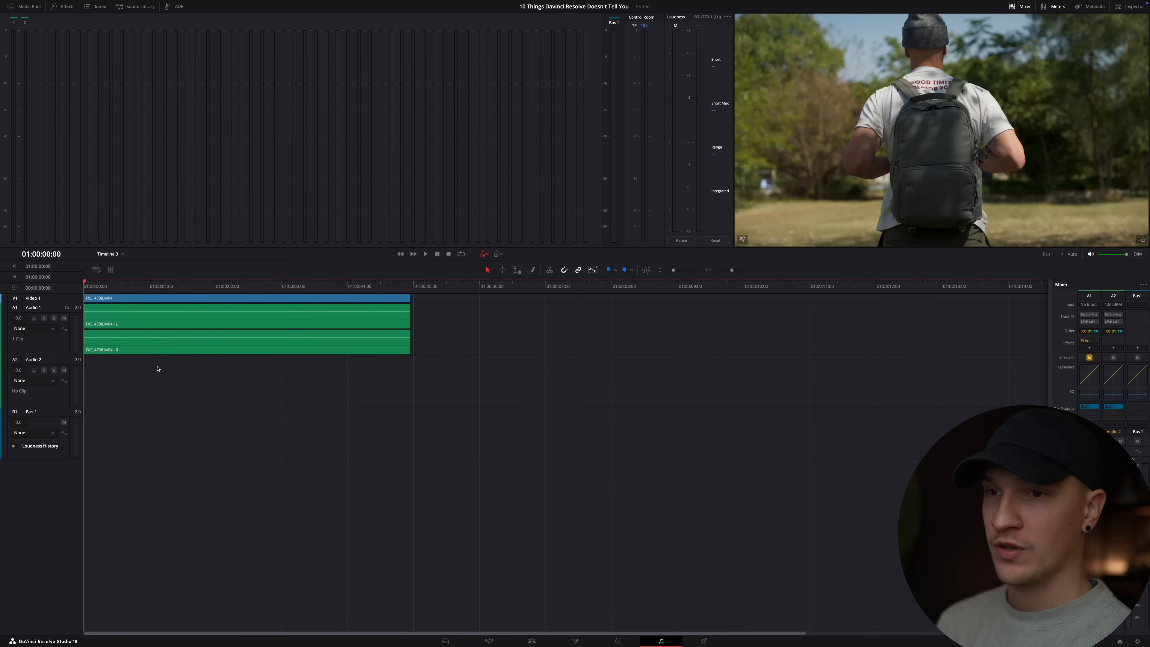
{"action": "left_click", "coordinate": [43, 370]}
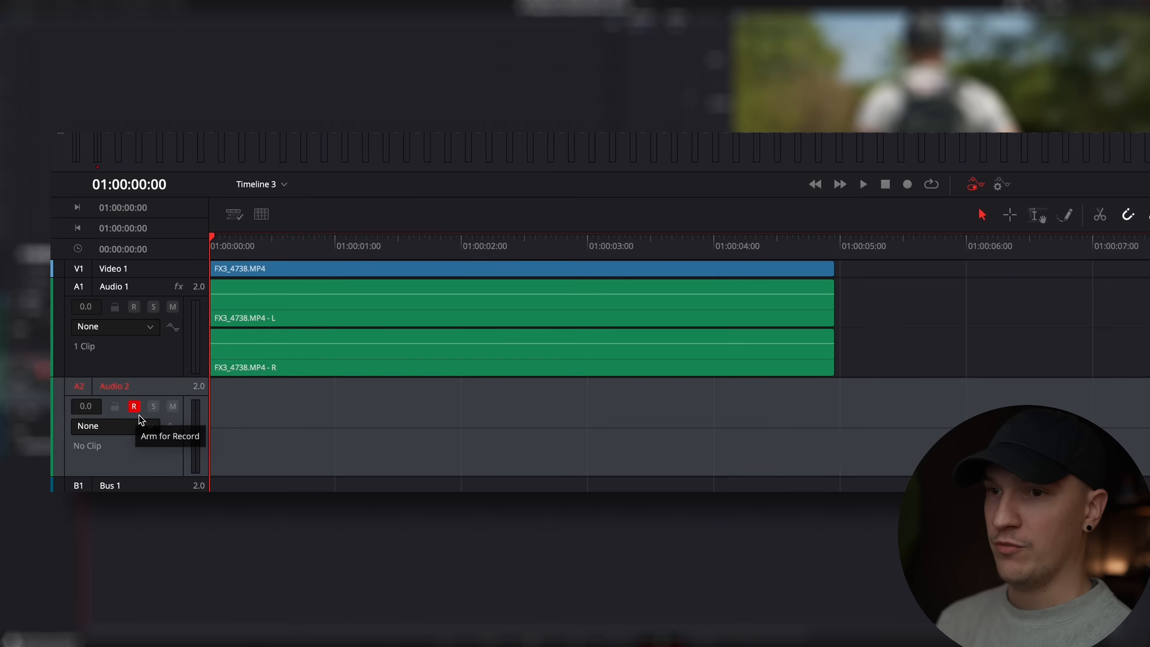
{"action": "left_click", "coordinate": [908, 184]}
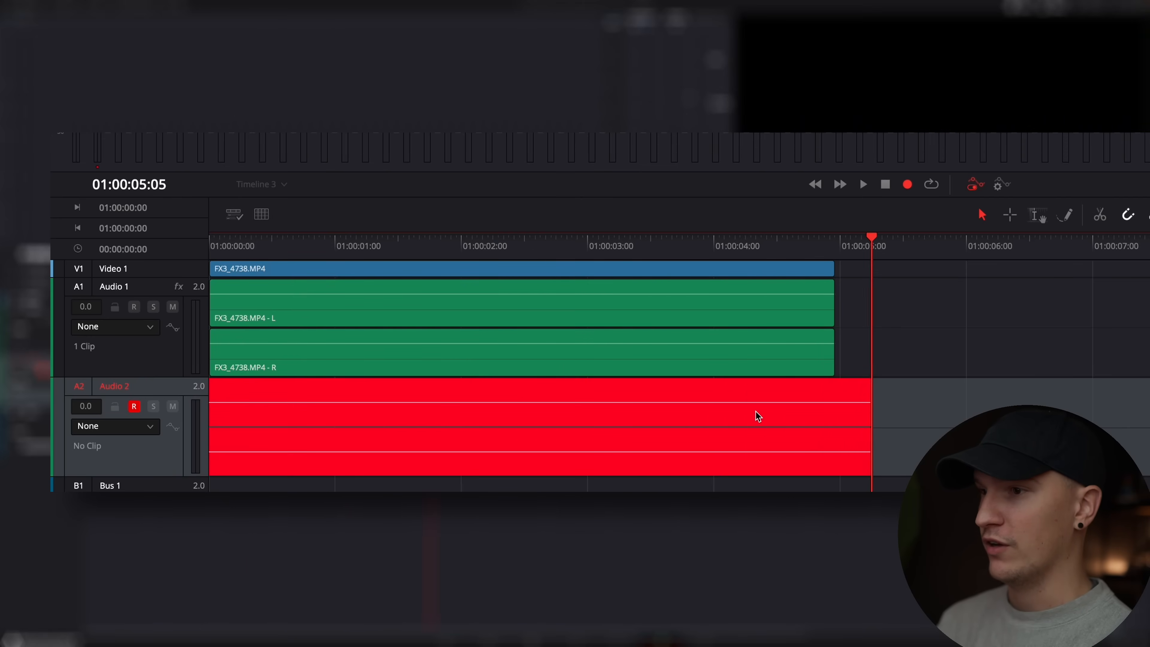
{"action": "key", "text": "space"}
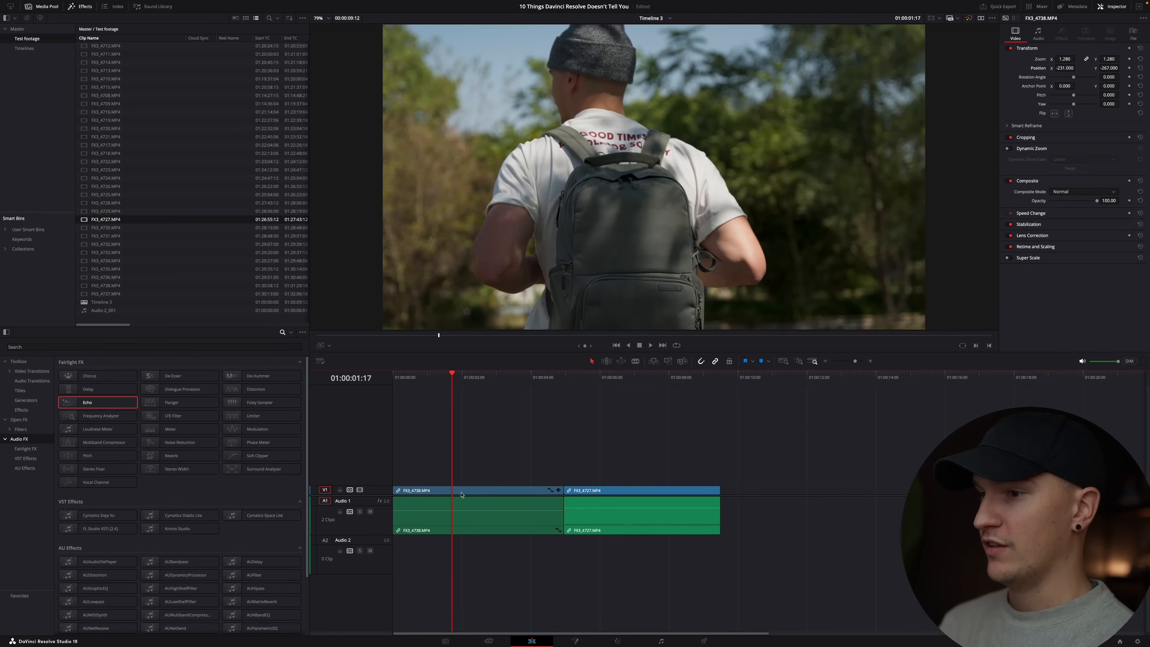
- Inspect the FX3_4738.MP4 clip and move the playhead to 01:00:06:09 over the ungraded FX3_4727.MP4 clip
{"action": "left_click", "coordinate": [462, 494]}
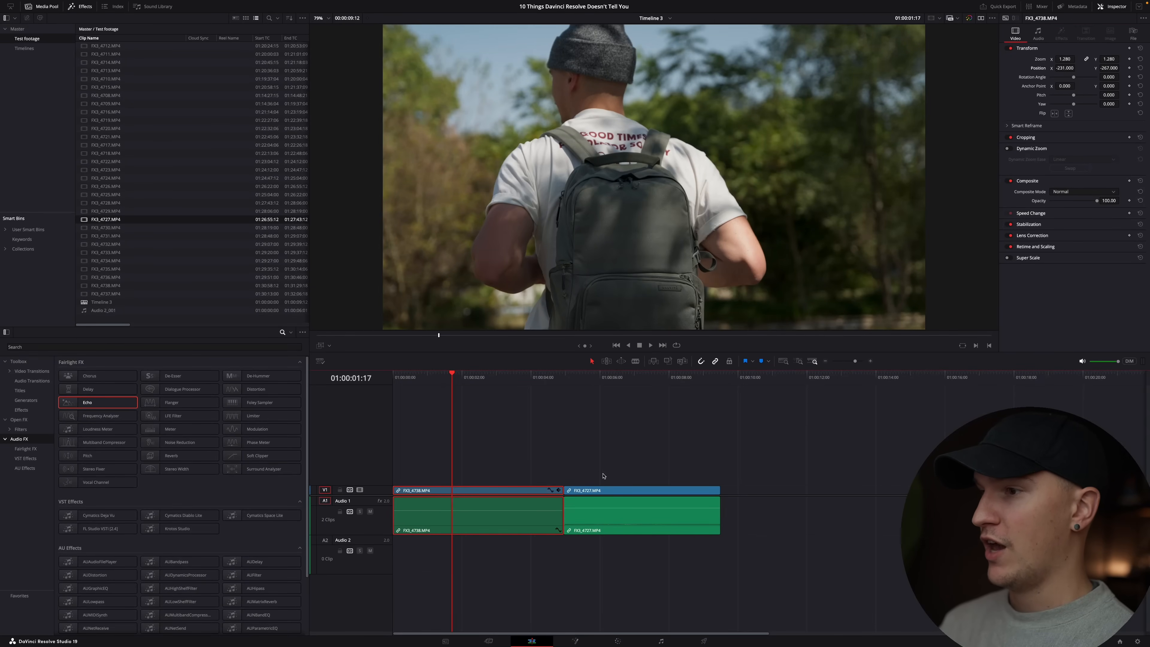
{"action": "left_click_drag", "start_coordinate": [598, 381], "coordinate": [614, 384]}
{"action": "left_click", "coordinate": [590, 437]}
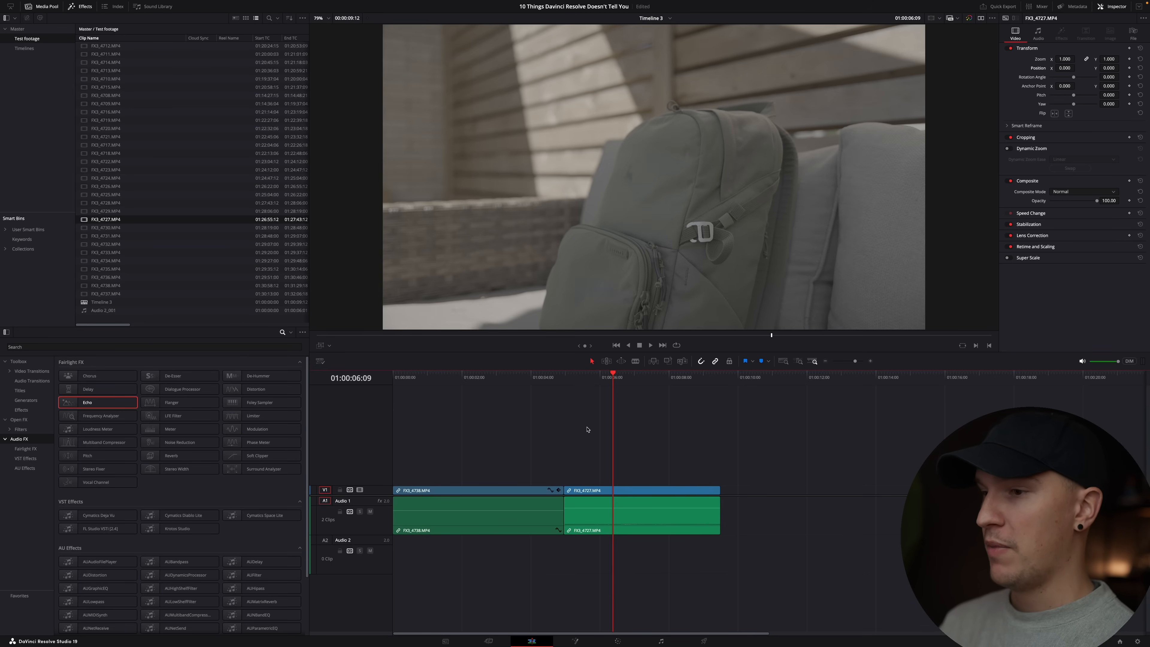
- Copy FX3_4738.MP4 and paste its default video attributes, including color correction, onto FX3_4727.MP4 with Retime Effects off
{"action": "left_click", "coordinate": [492, 491]}
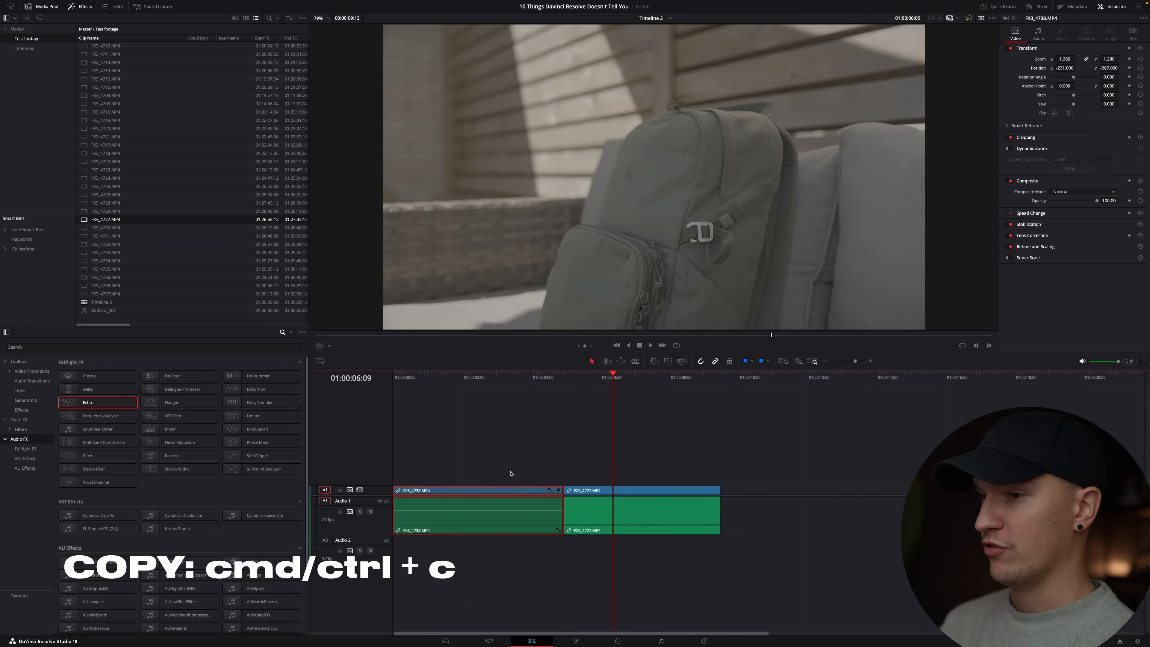
{"action": "left_click", "coordinate": [587, 490]}
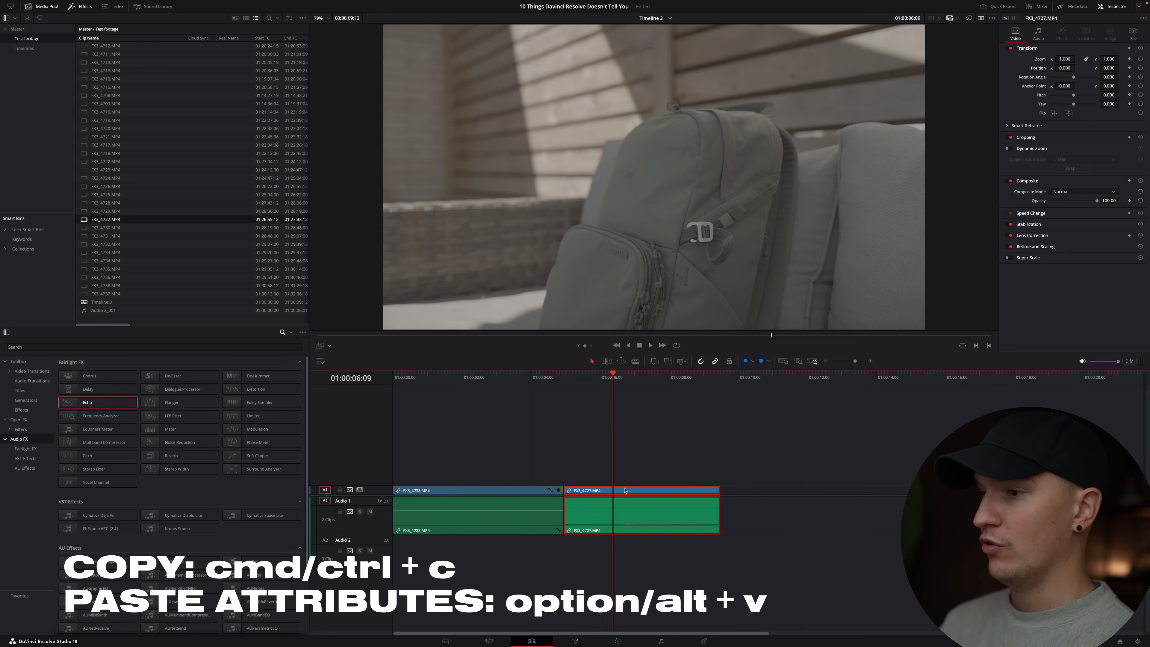
{"action": "key", "text": "alt+v"}
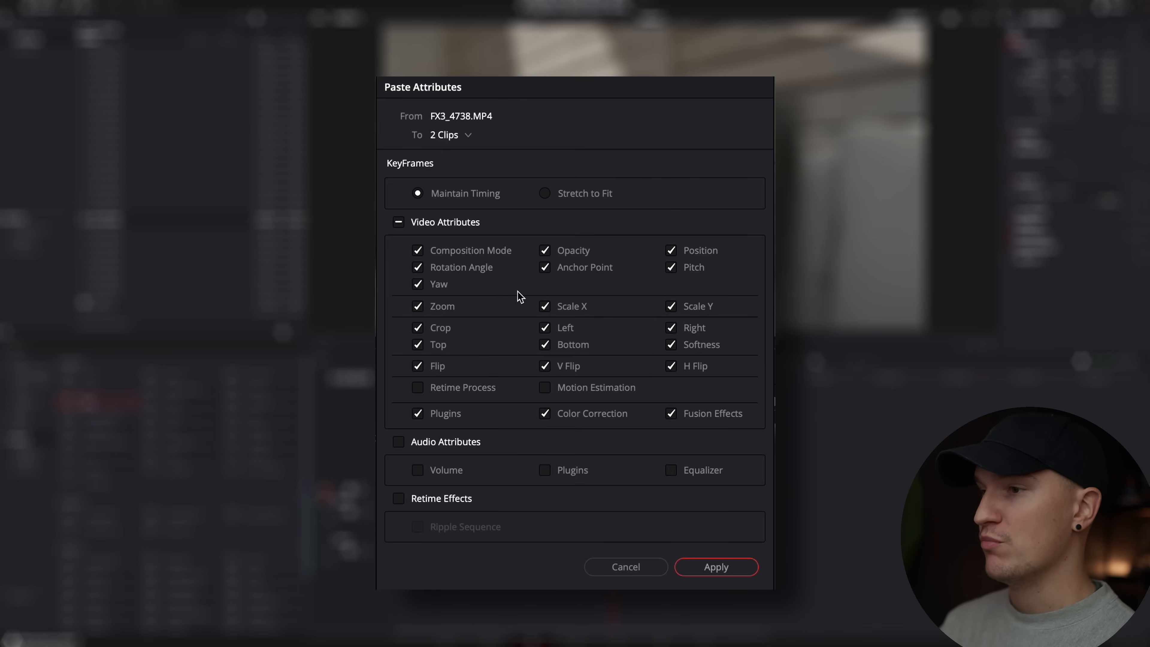
{"action": "left_click", "coordinate": [398, 498]}
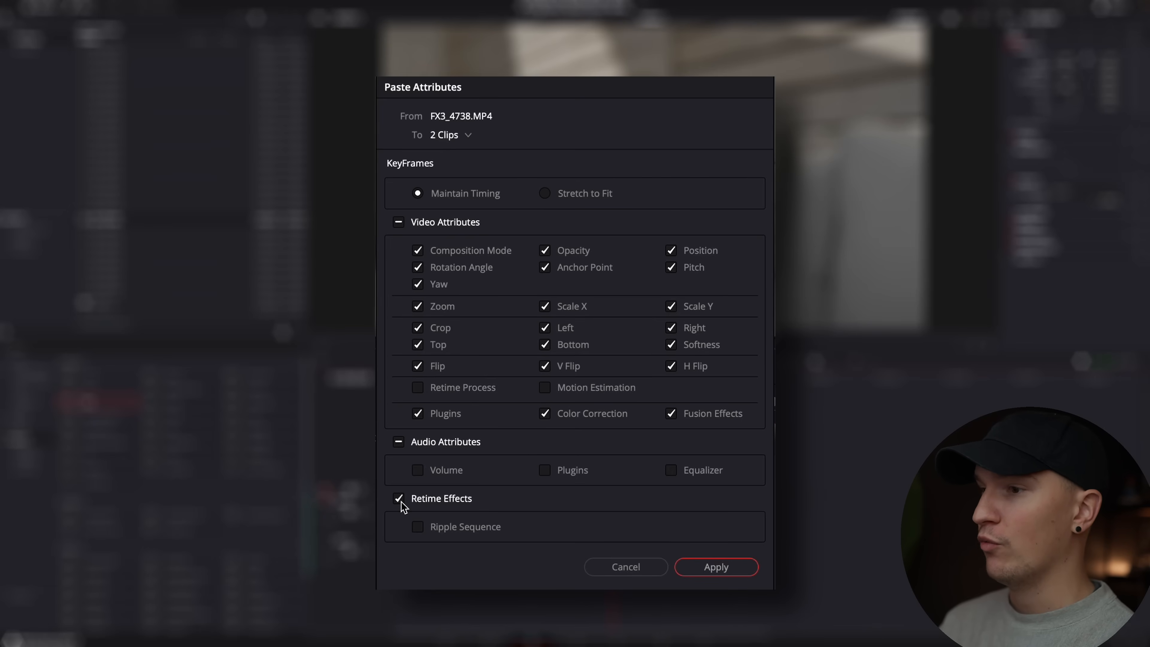
{"action": "left_click", "coordinate": [398, 498]}
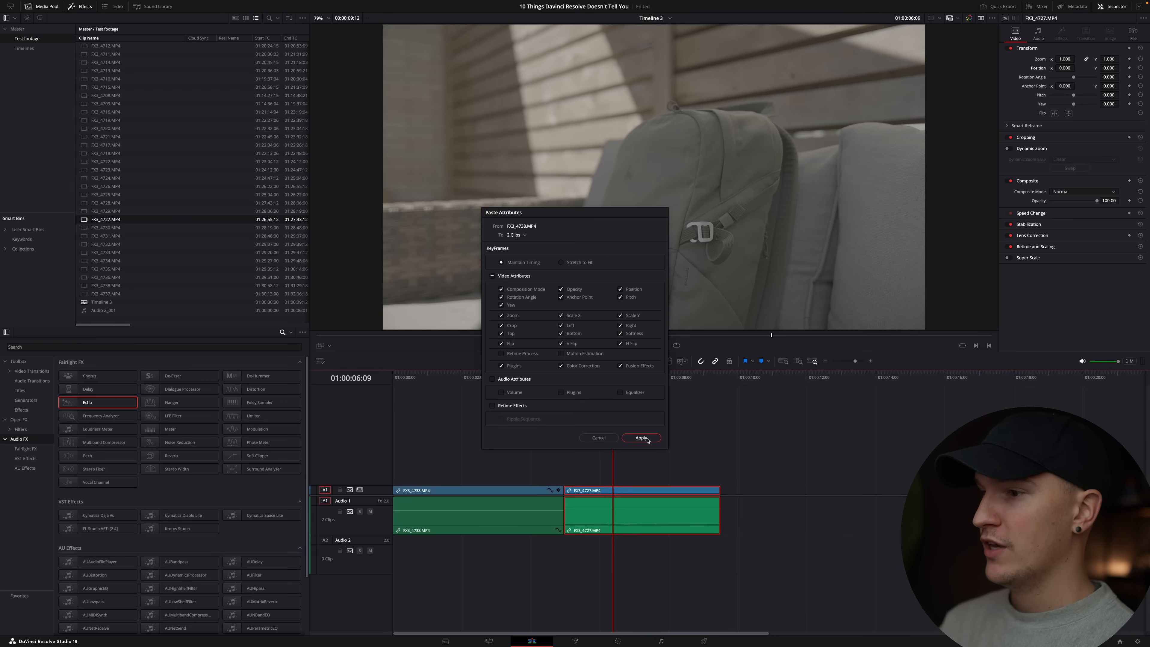
{"action": "left_click", "coordinate": [647, 439]}
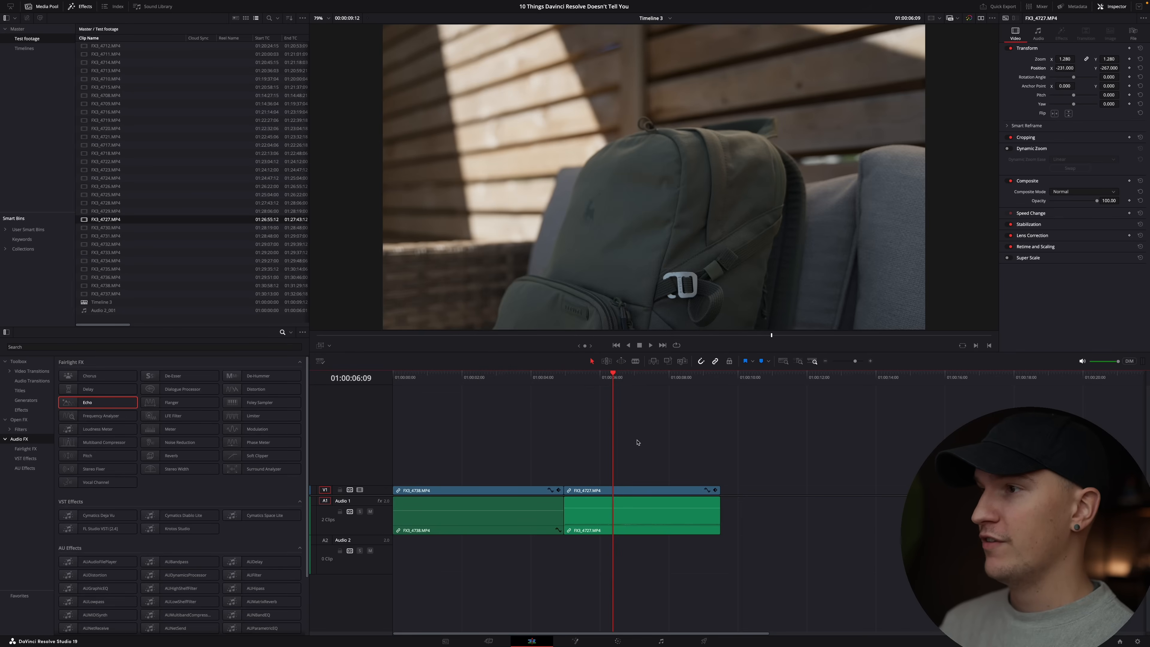
{"action": "left_click", "coordinate": [639, 491]}
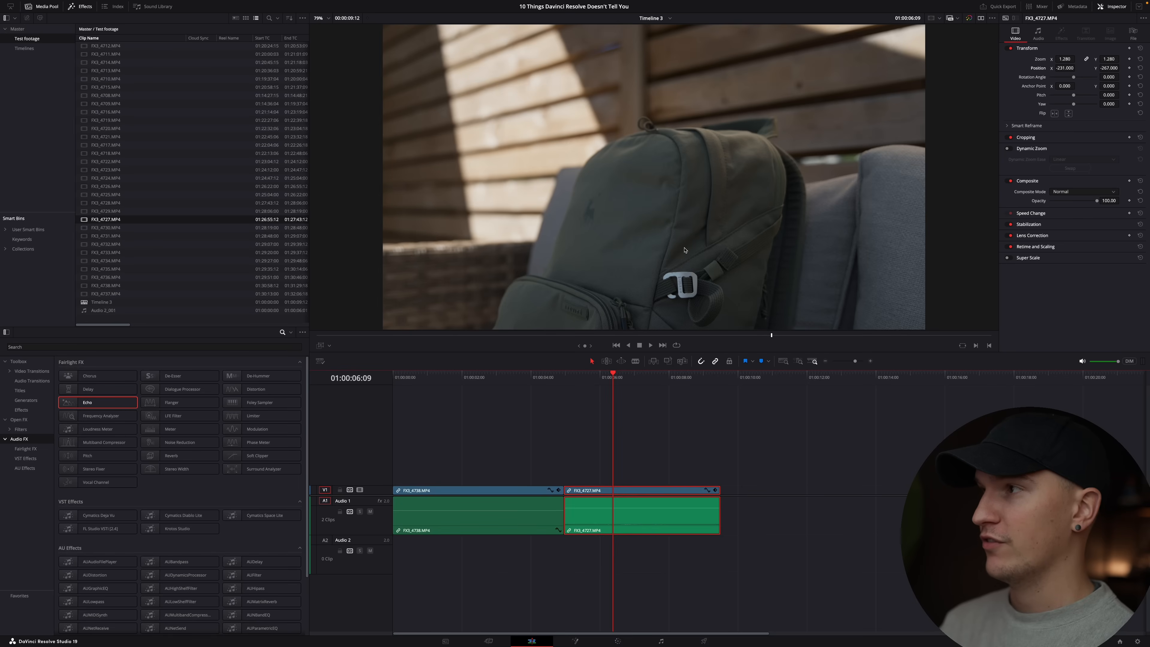
{"action": "left_click", "coordinate": [675, 470]}
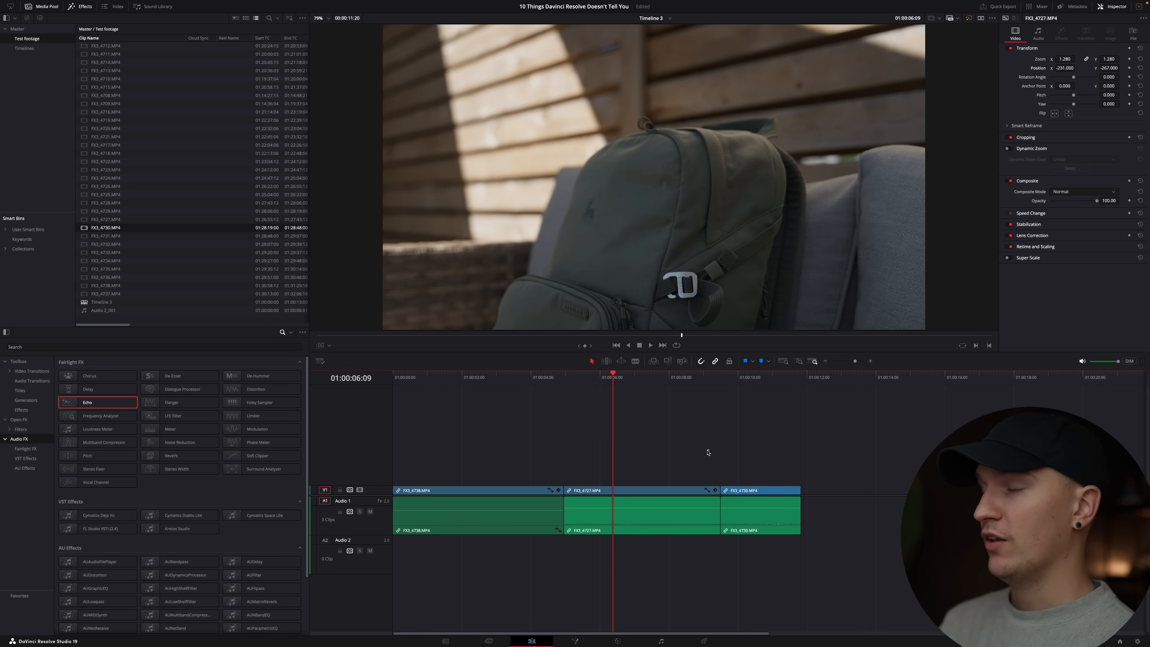
- Copy FX3_4727.MP4 and paste only its Color Correction attribute onto the FX3_4730.MP4 clip
{"action": "left_click", "coordinate": [668, 490]}
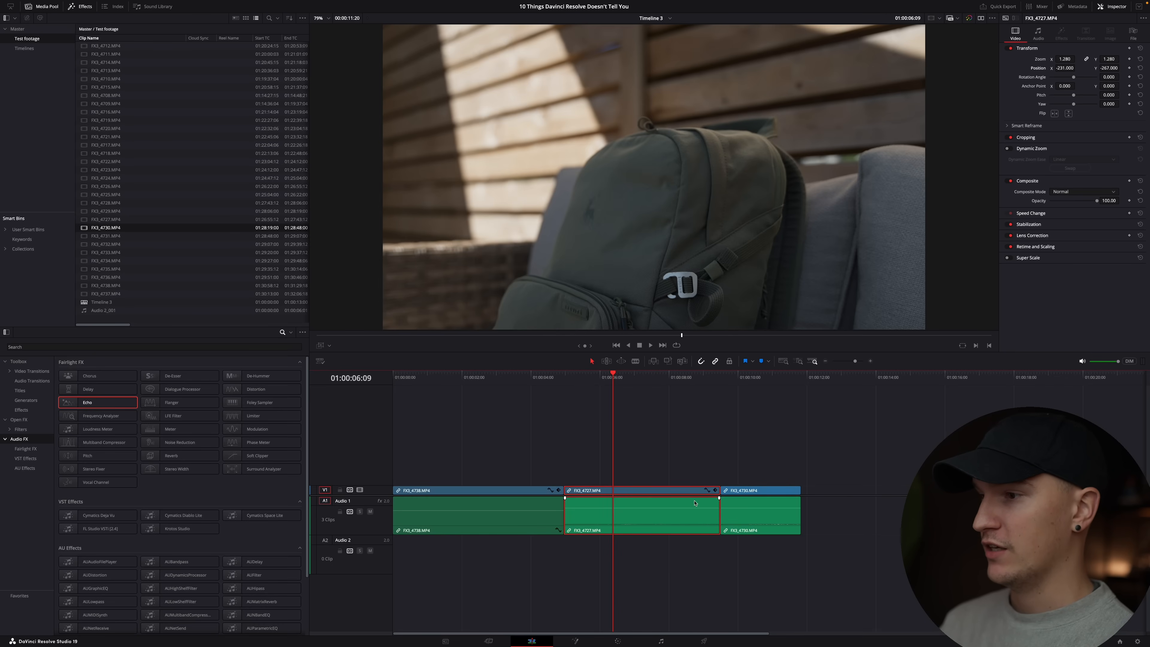
{"action": "left_click", "coordinate": [749, 491]}
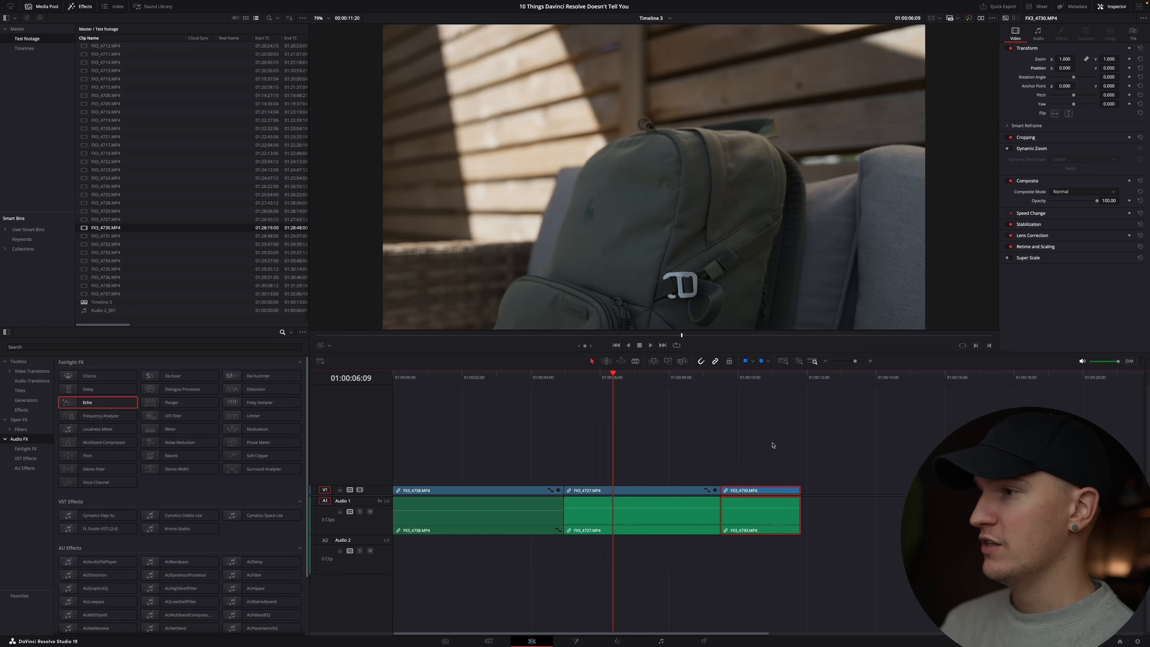
{"action": "key", "text": "alt+v"}
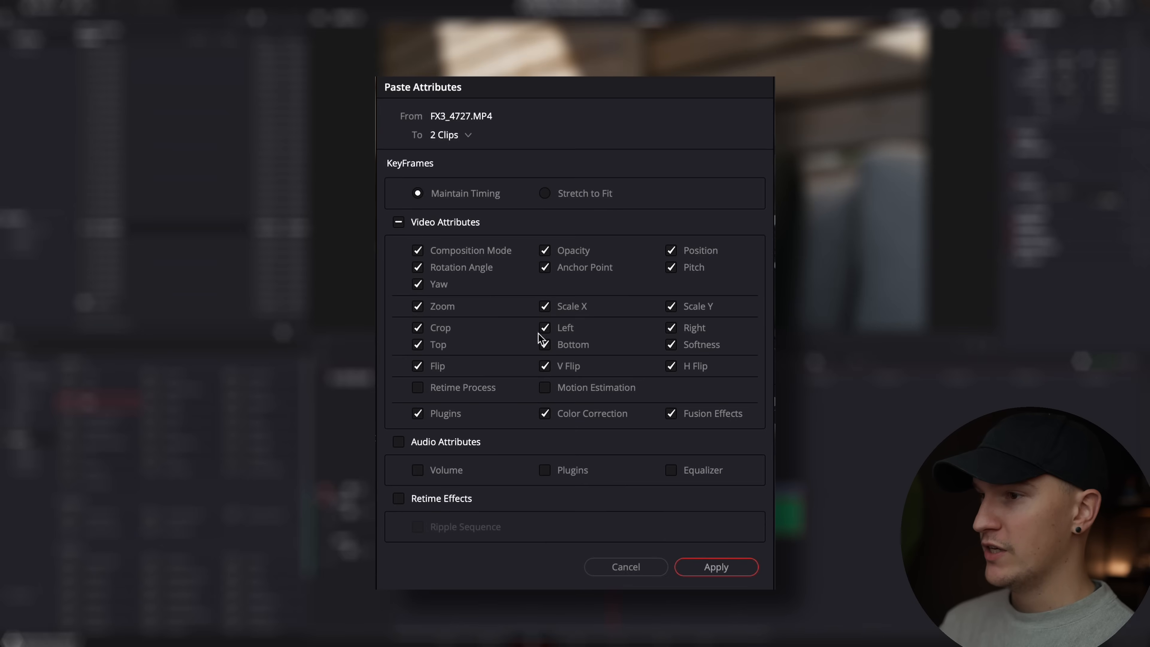
{"action": "left_click", "coordinate": [399, 223]}
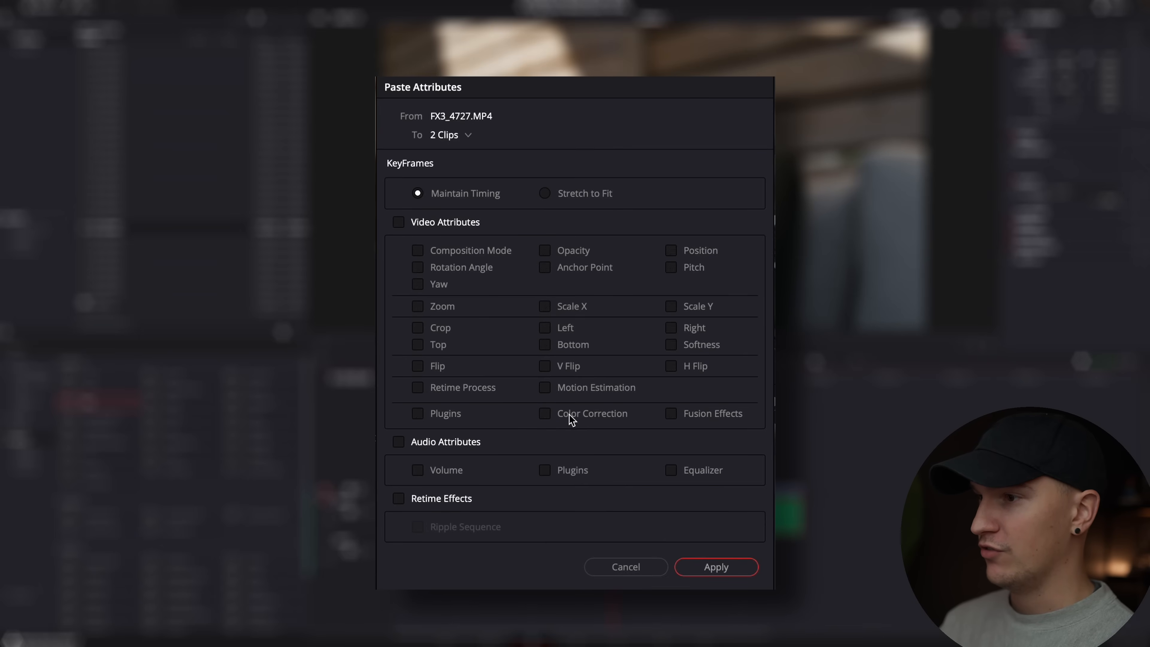
{"action": "left_click", "coordinate": [709, 571]}
- Compare the FX3_4730.MP4 clip with its color grade and Transform settings switched on and off
{"action": "key", "text": "shift+d"}
{"action": "key", "text": "shift+d"}
{"action": "key", "text": "shift+d"}
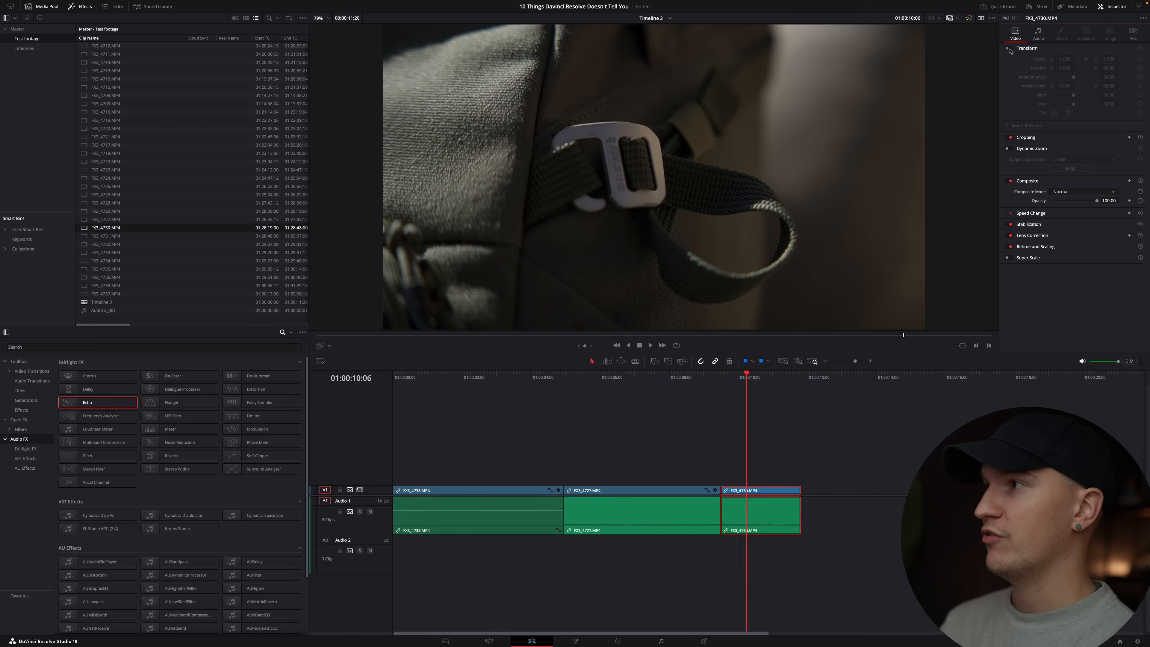
{"action": "left_click", "coordinate": [1032, 48]}
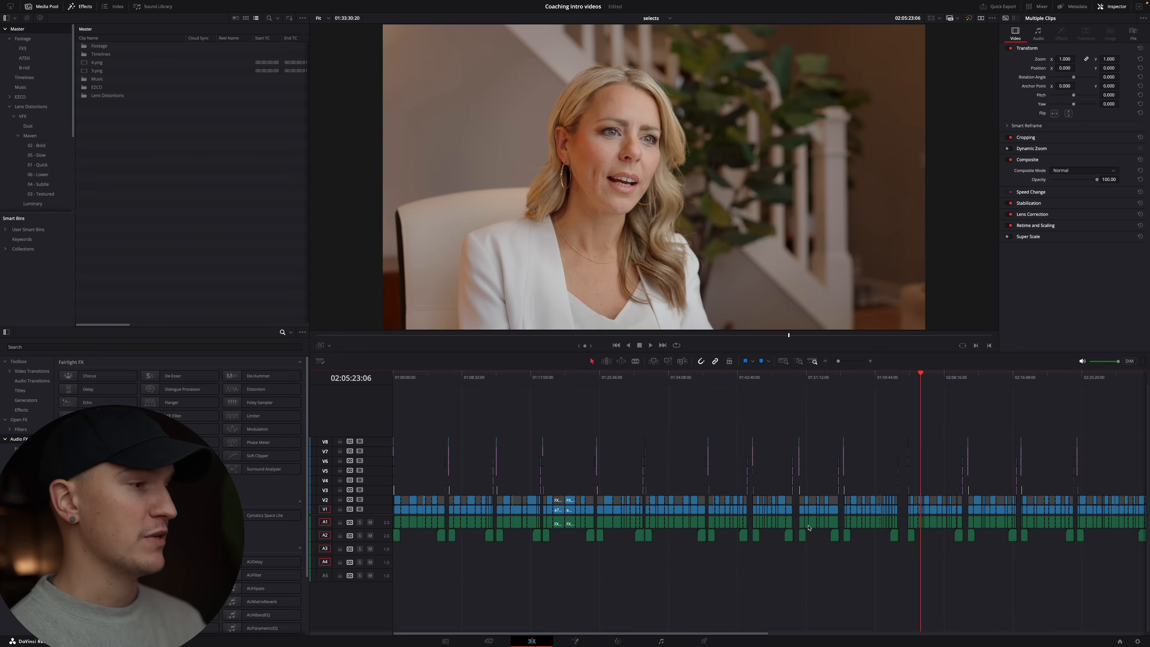
- Move the playhead to 02:05:41:23 in the selects timeline and browse its clip thumbnails on the Color page
{"action": "key", "text": "shift+z"}
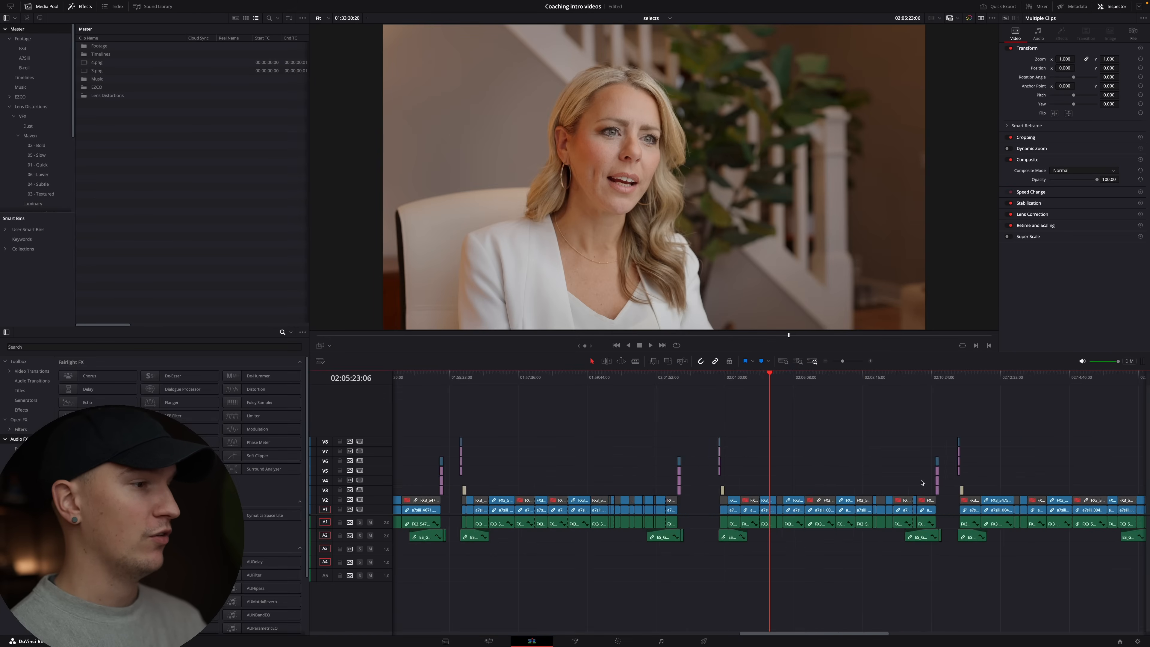
{"action": "left_click", "coordinate": [811, 380]}
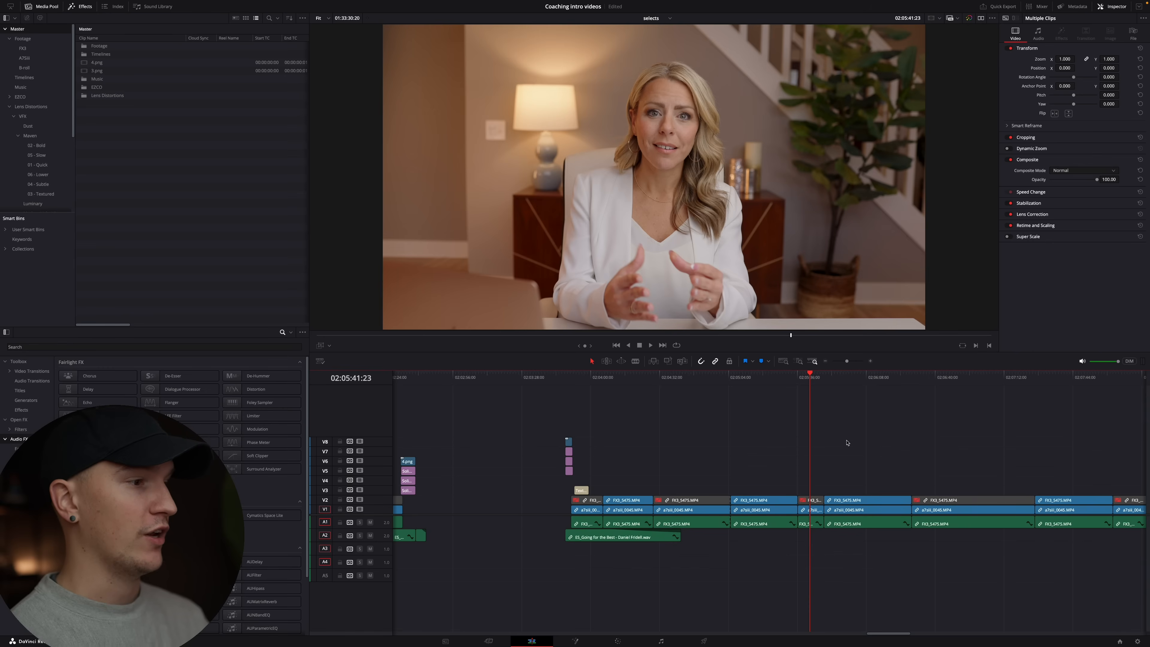
{"action": "left_click", "coordinate": [619, 642]}
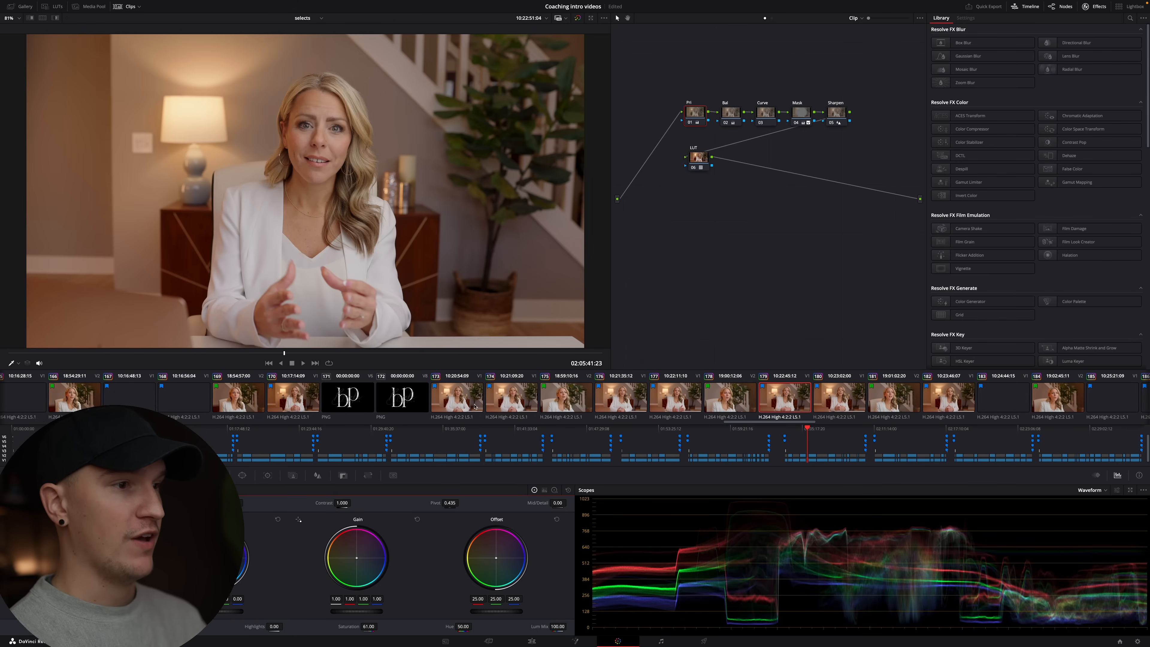
{"action": "scroll", "coordinate": [469, 406], "scroll_direction": "up", "scroll_amount": 5}
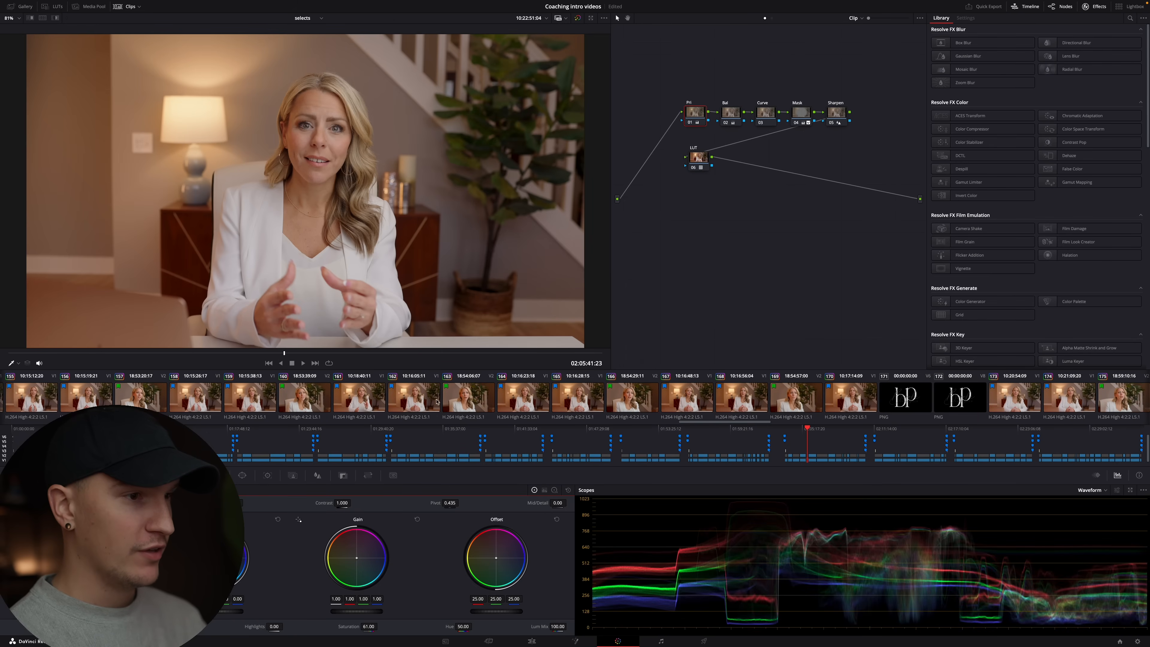
- Select clip 162 among the Color page thumbnails and look over the neighbouring clips
{"action": "left_click", "coordinate": [418, 401]}
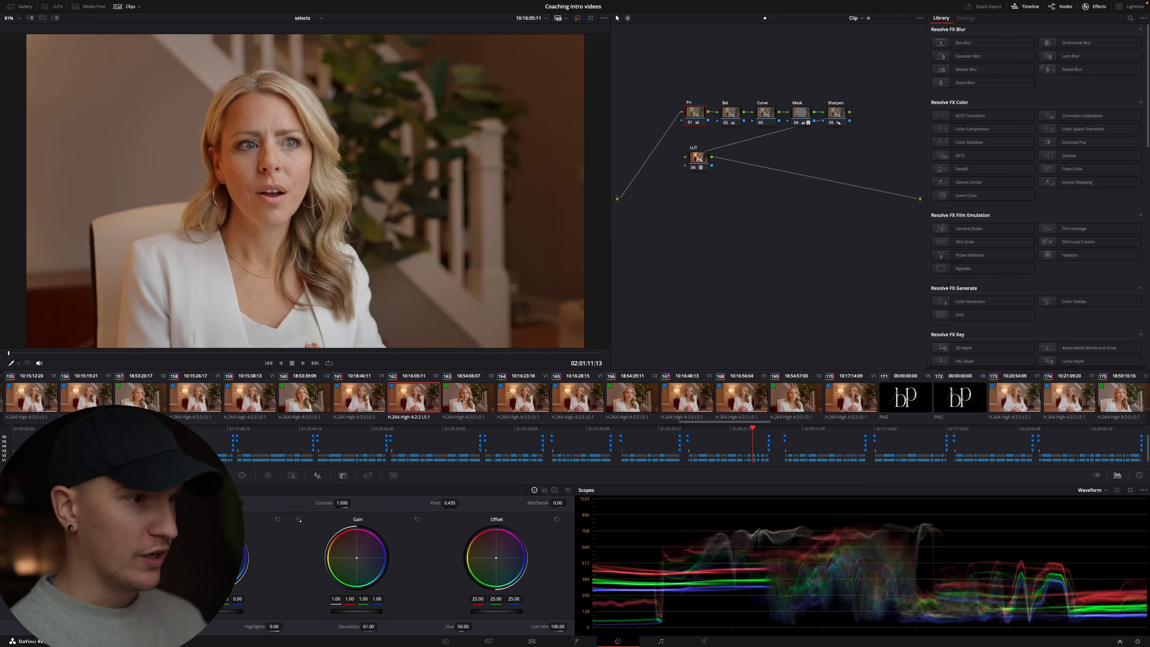
{"action": "left_click", "coordinate": [462, 400]}
{"action": "left_click", "coordinate": [390, 401]}
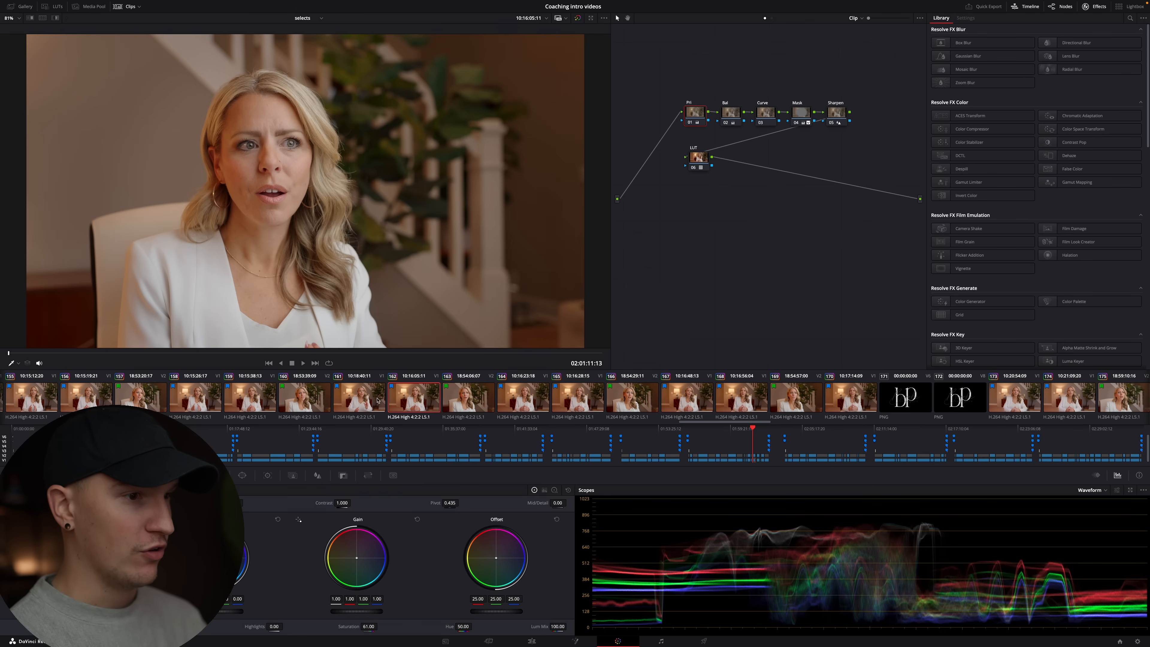
- On the Edit page, enlarge the video tracks and add a red flag to the V2 clip FX3_5475.MP4 at 02:00:57:19
{"action": "key", "text": "shift+4"}
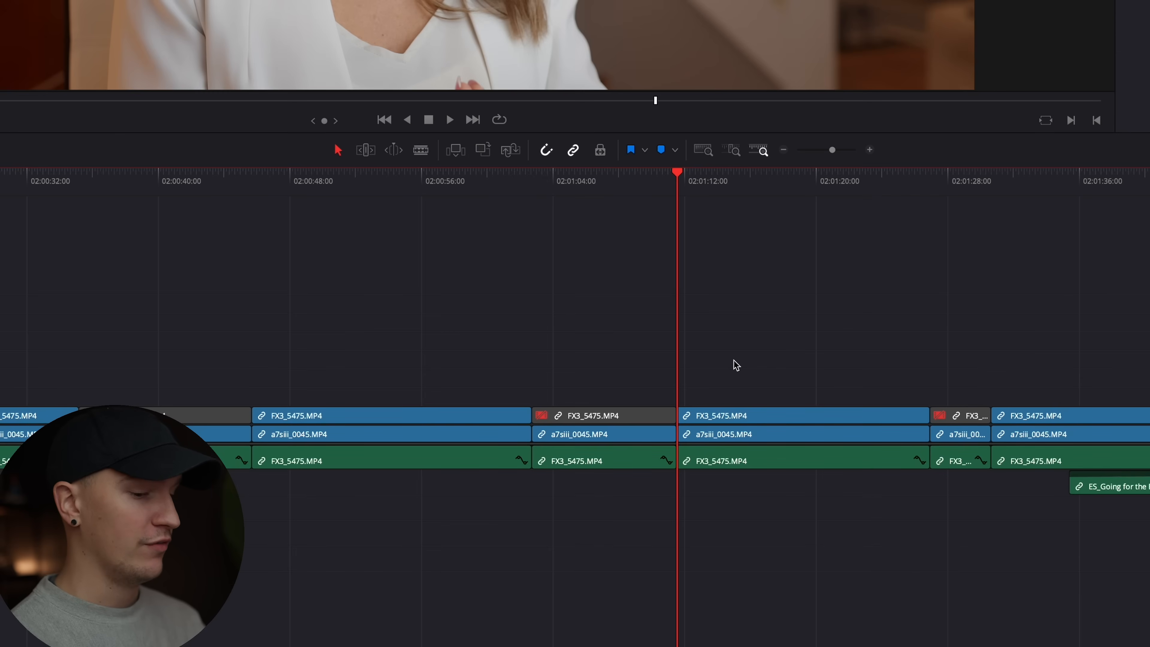
{"action": "scroll", "coordinate": [776, 377], "scroll_direction": "up", "scroll_amount": 5}
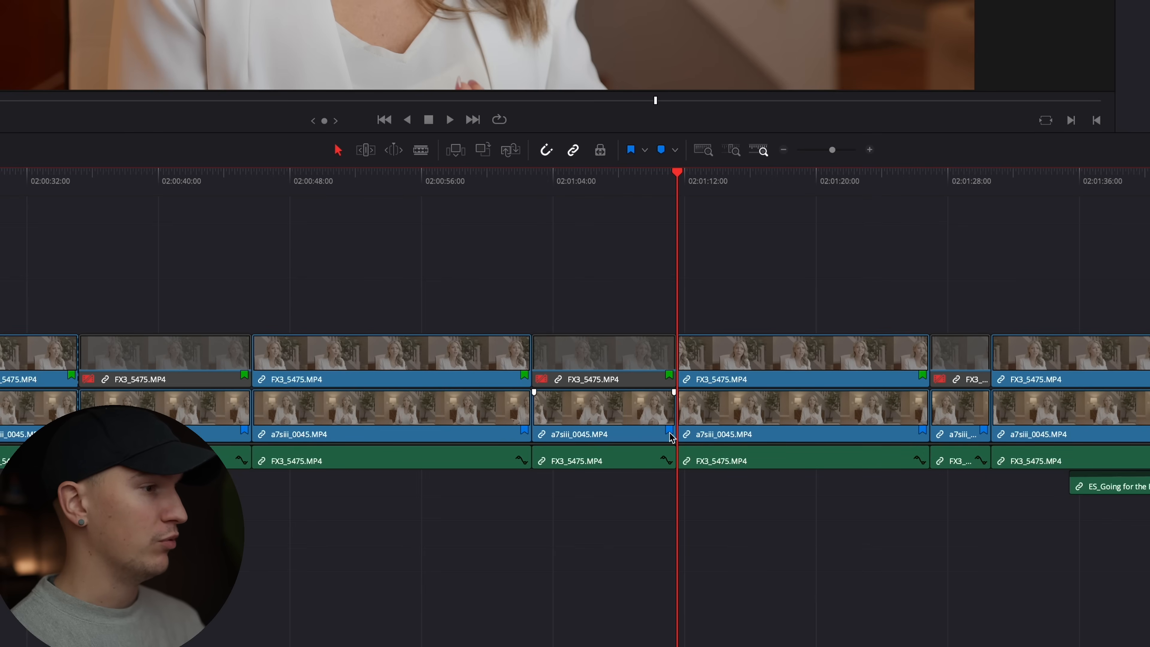
{"action": "left_click", "coordinate": [457, 186]}
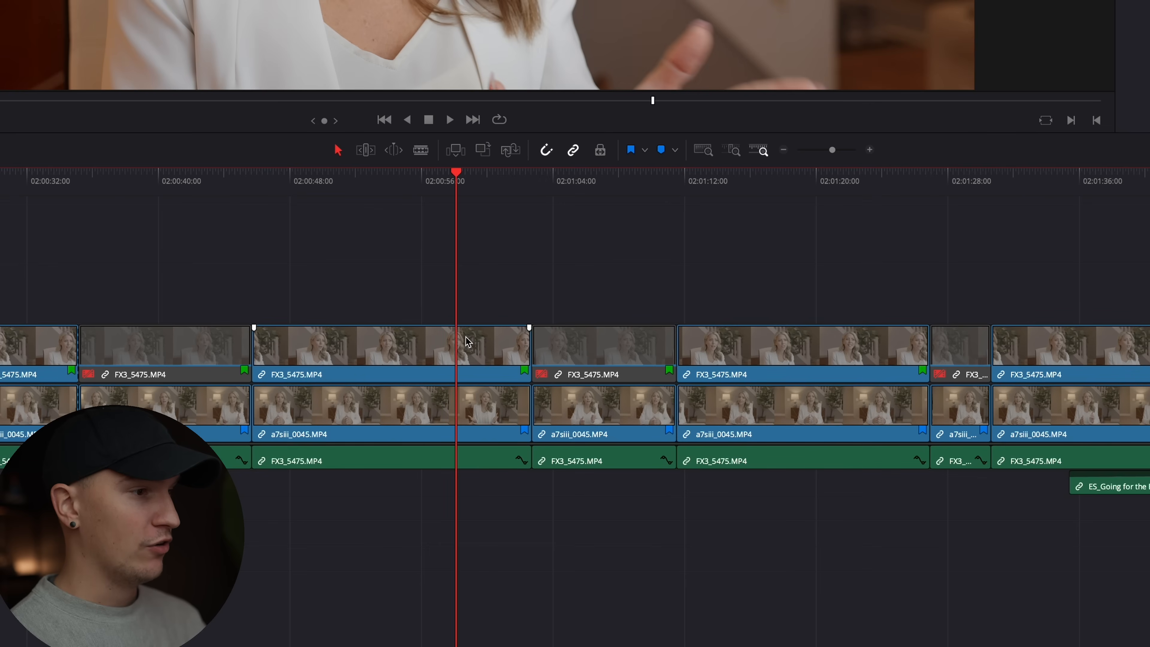
{"action": "left_click", "coordinate": [470, 355]}
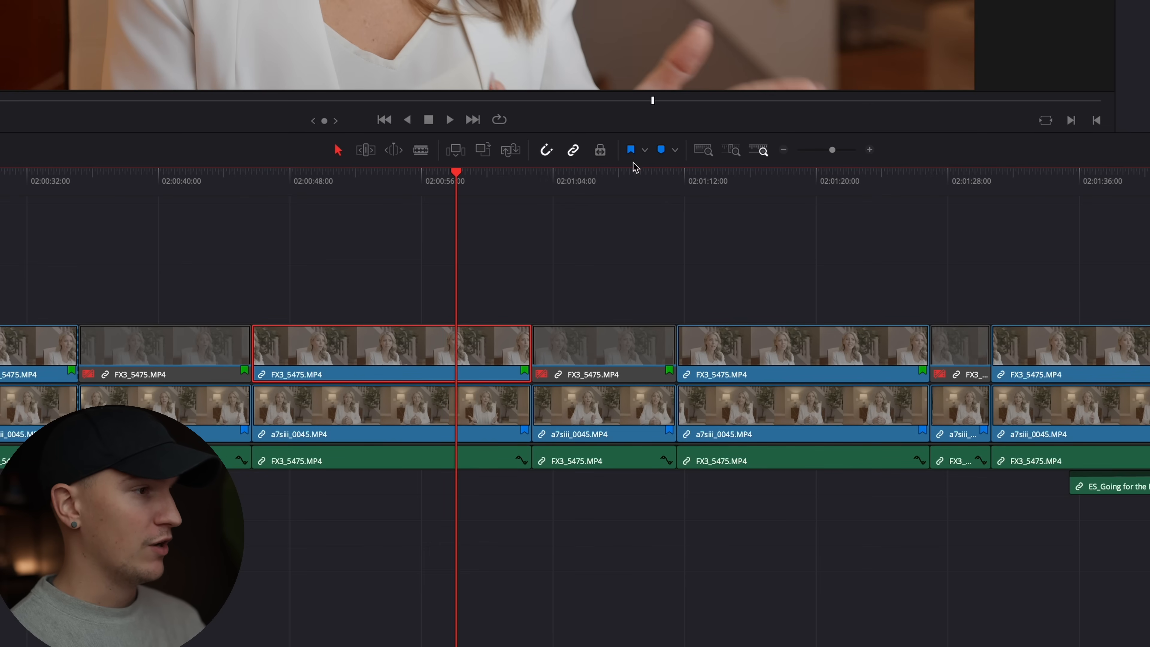
{"action": "left_click", "coordinate": [645, 151]}
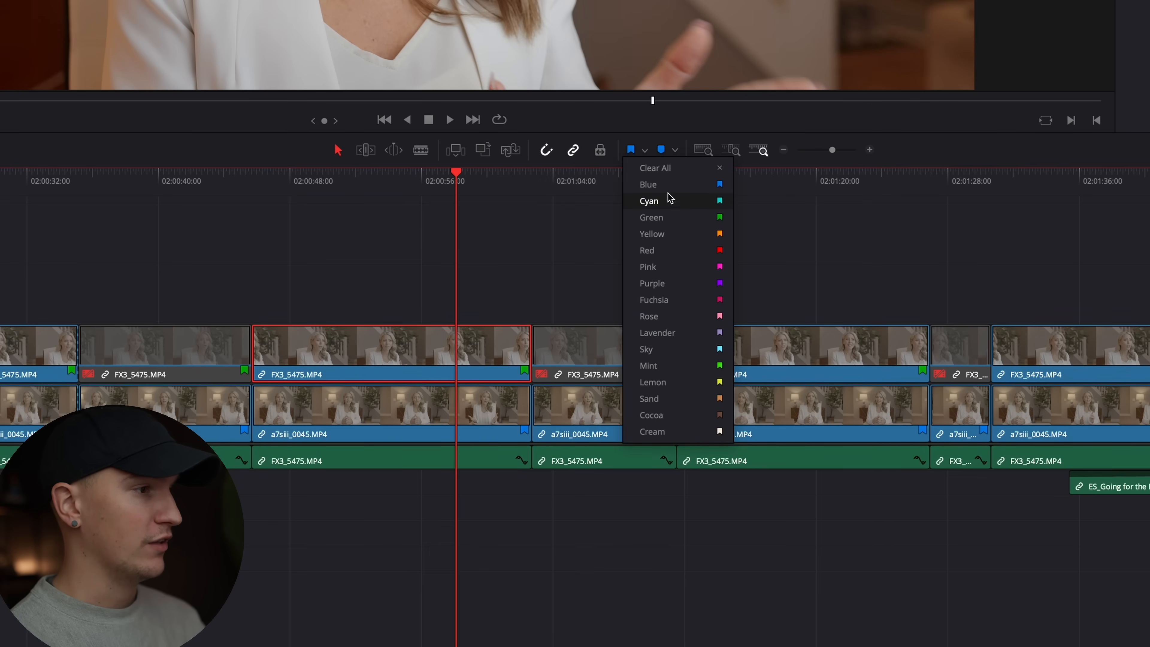
{"action": "left_click", "coordinate": [652, 217]}
{"action": "left_click", "coordinate": [647, 152]}
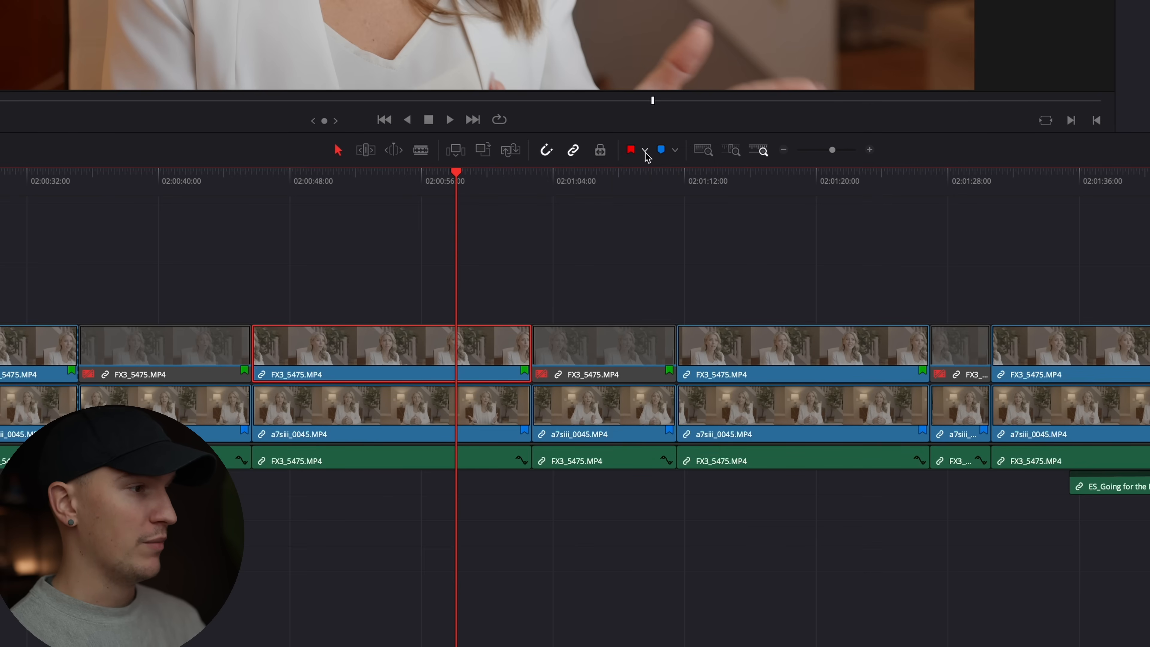
{"action": "left_click", "coordinate": [646, 153]}
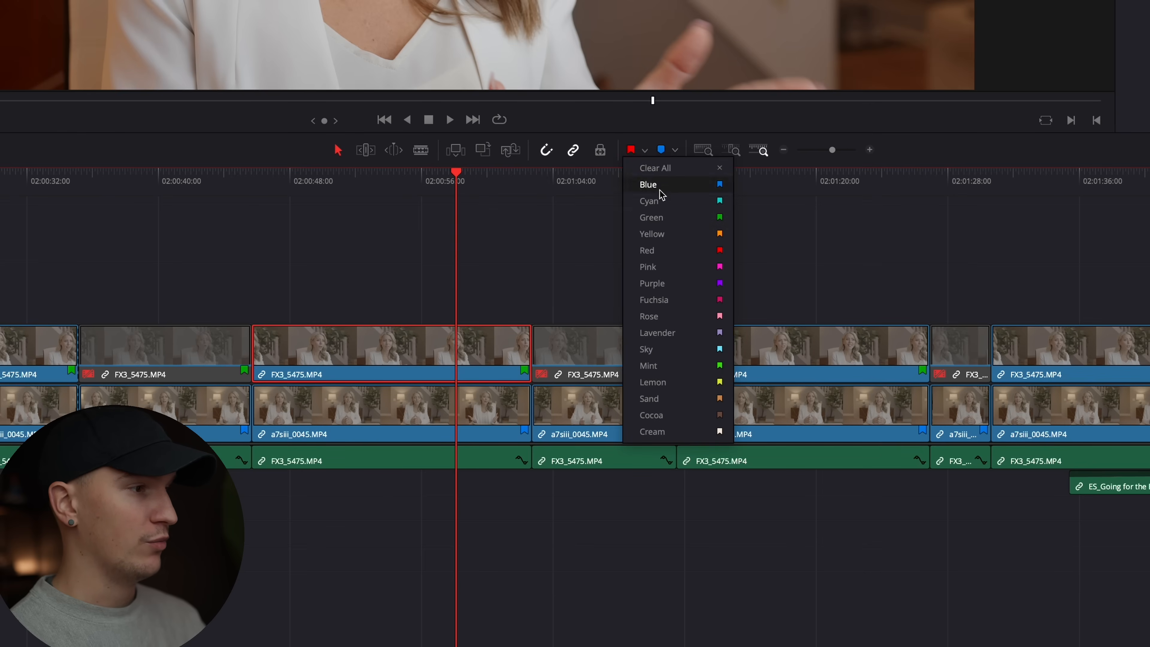
{"action": "left_click", "coordinate": [662, 254]}
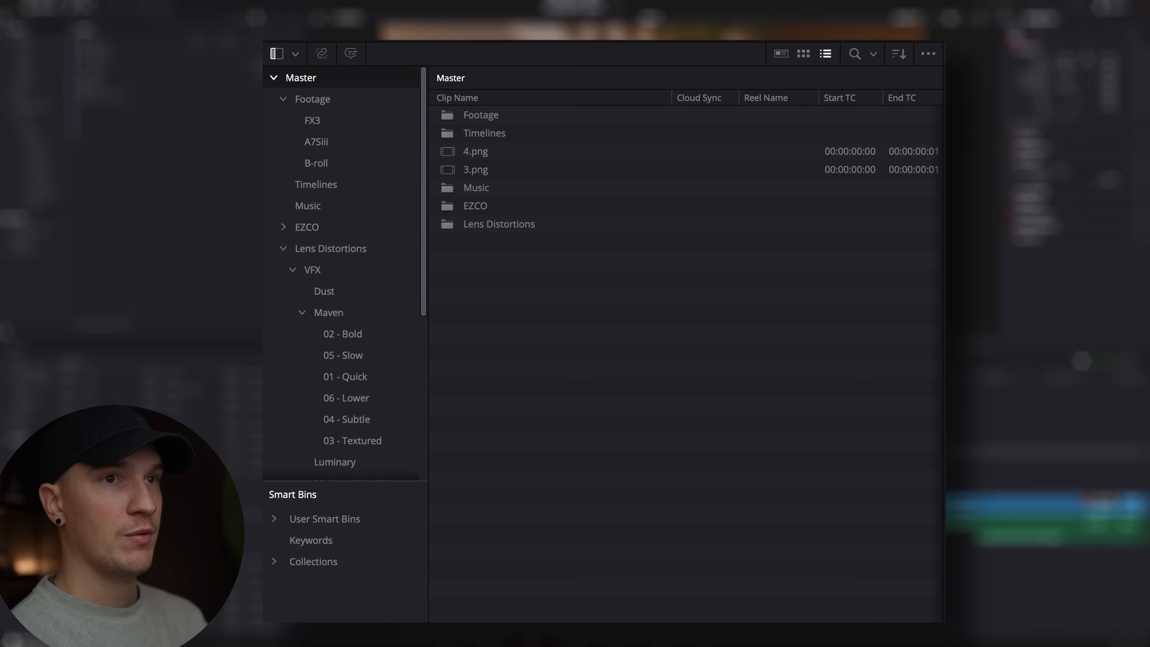
- Show the Footage / FX3 bin as large thumbnails to view the clips' flags
{"action": "left_click", "coordinate": [335, 122]}
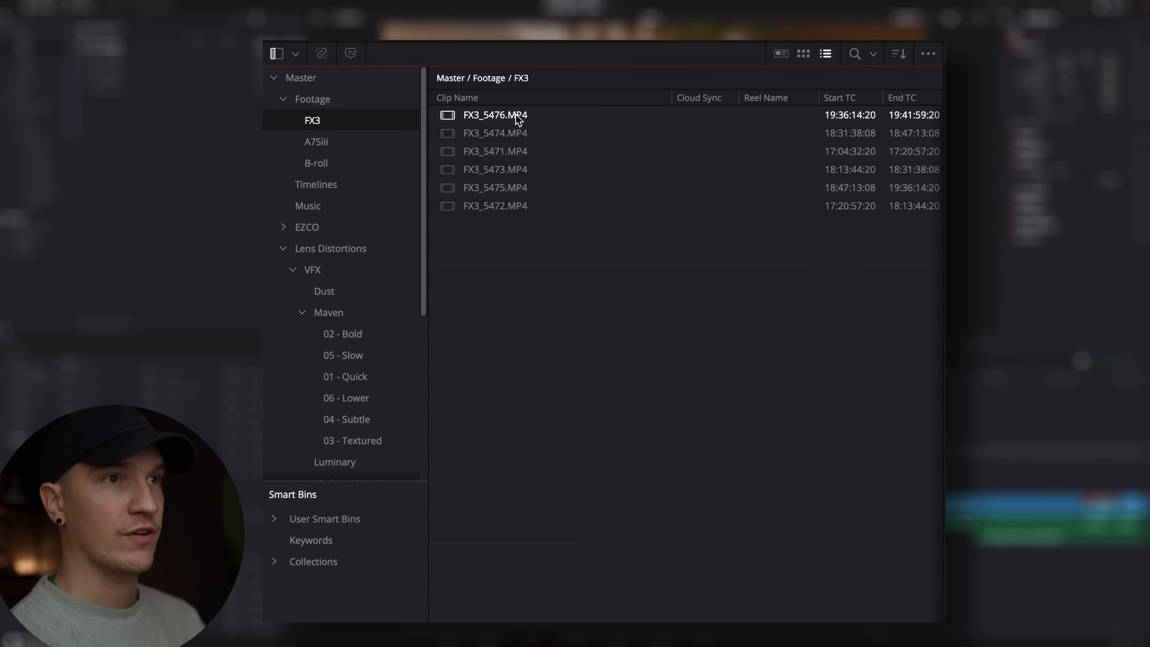
{"action": "left_click", "coordinate": [805, 56]}
{"action": "left_click_drag", "start_coordinate": [668, 58], "coordinate": [736, 77]}
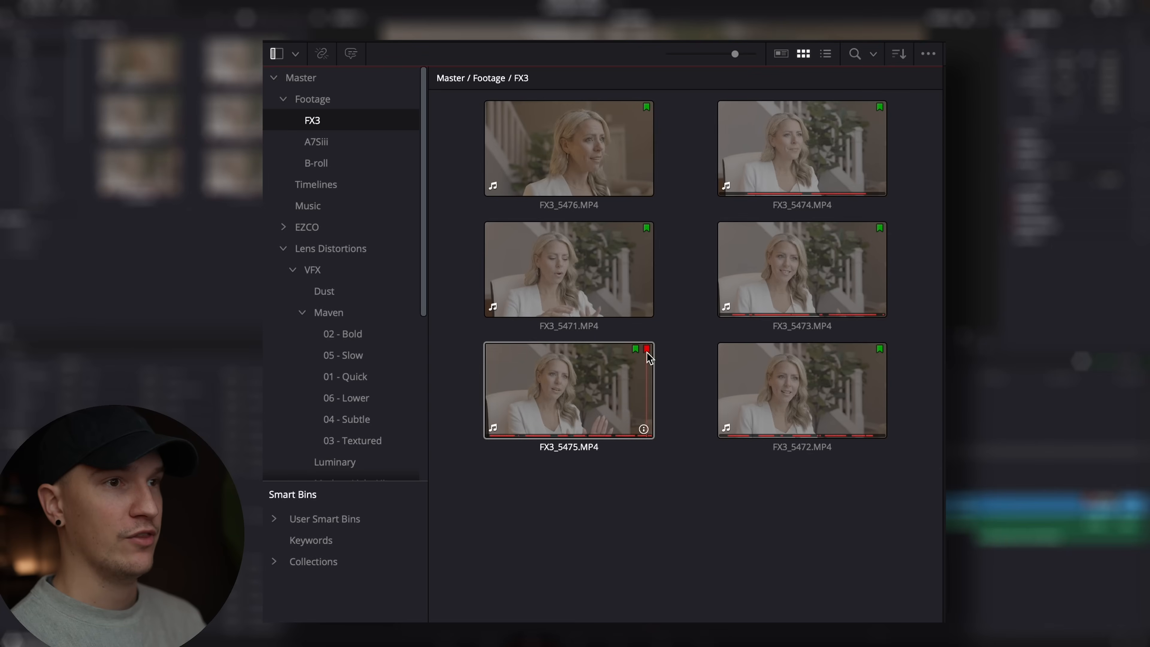
- Add a red flag to all clips in the FX3 bin at once
{"action": "left_click_drag", "start_coordinate": [864, 496], "coordinate": [582, 156]}
{"action": "right_click", "coordinate": [581, 155]}
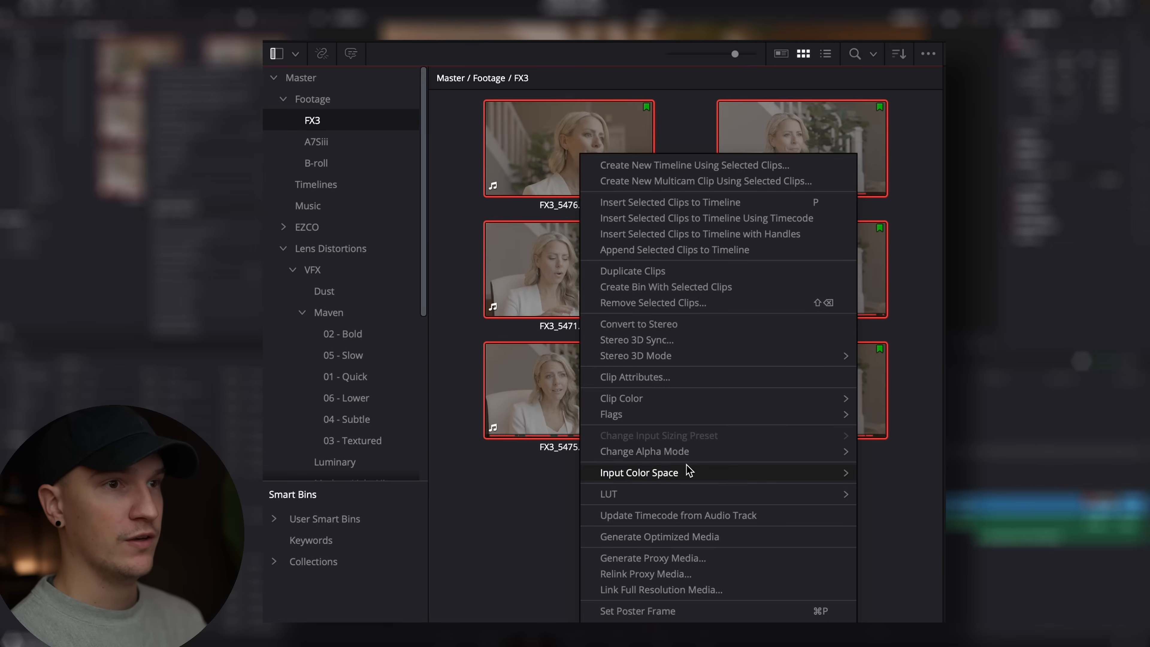
{"action": "mouse_move", "coordinate": [765, 421]}
{"action": "left_click", "coordinate": [905, 515]}
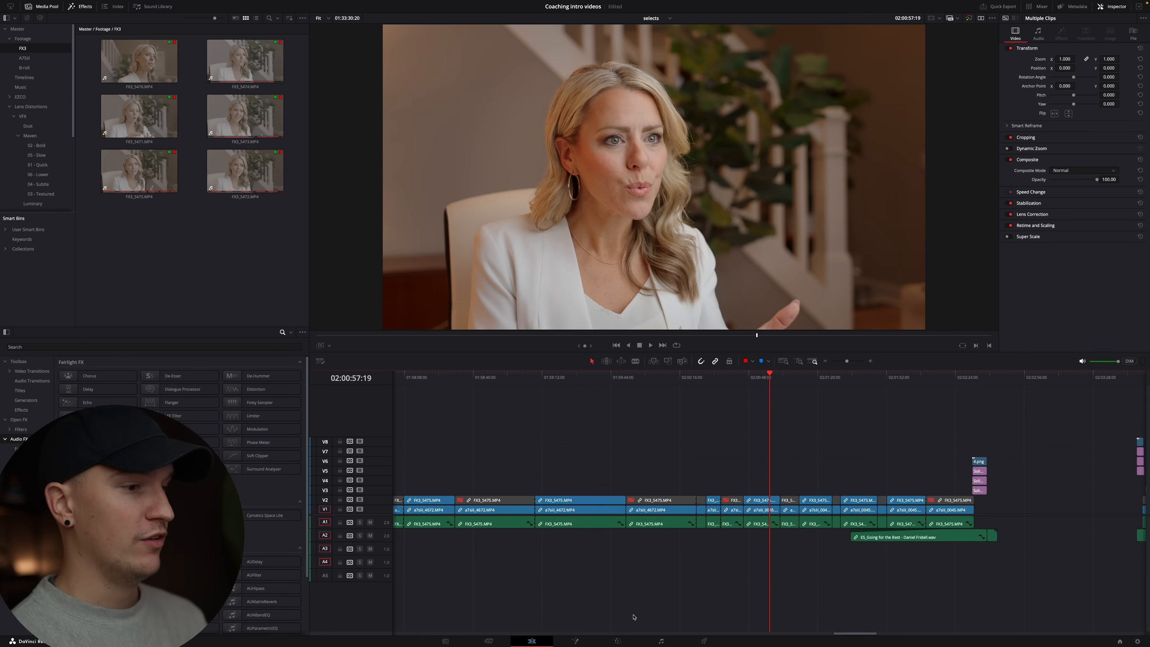
- Open the Lightbox on the Color page and expand Flagged Clips to filter the timeline's clips by flag colour
{"action": "left_click", "coordinate": [617, 641]}
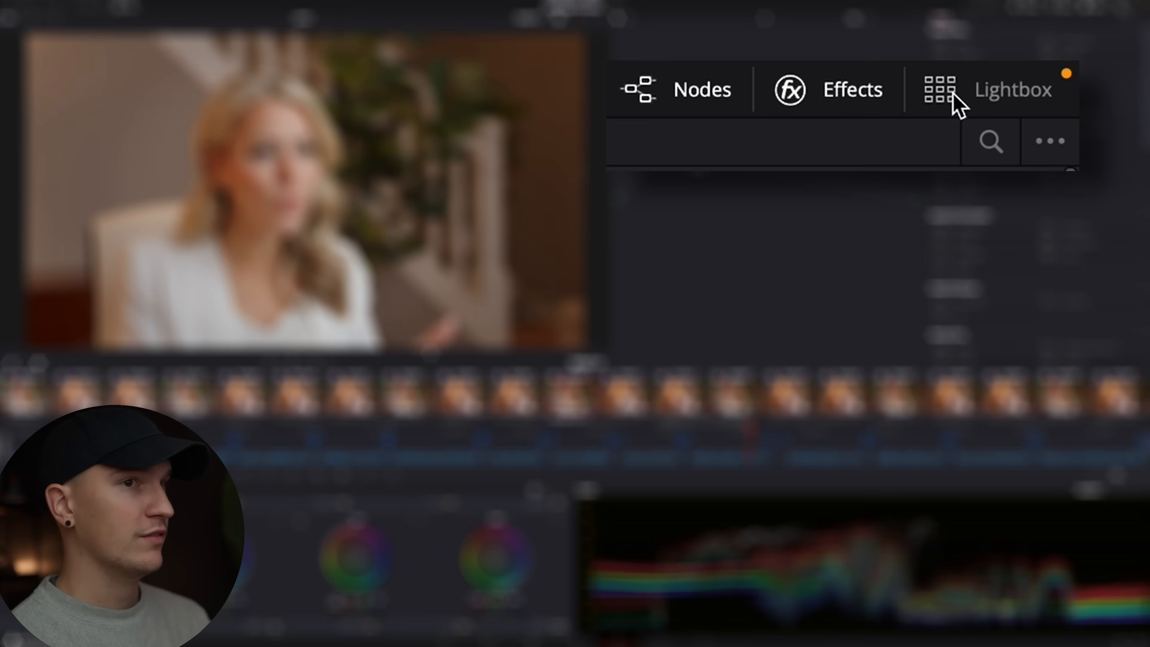
{"action": "left_click", "coordinate": [1120, 6]}
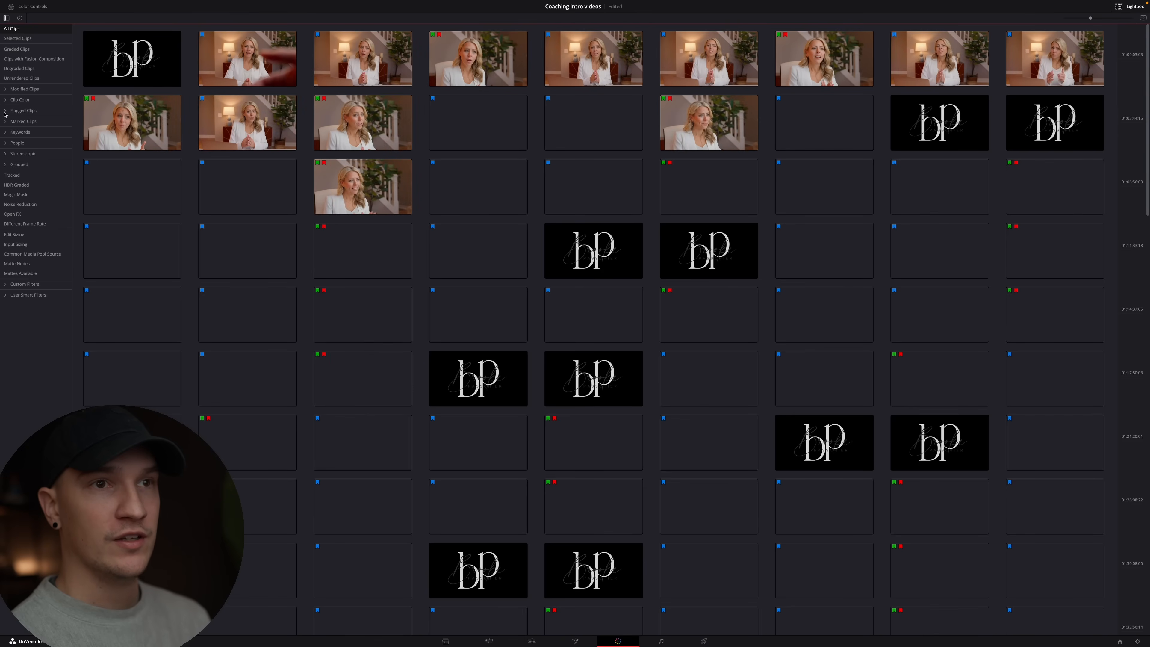
{"action": "left_click", "coordinate": [5, 111]}
{"action": "left_click", "coordinate": [7, 140]}
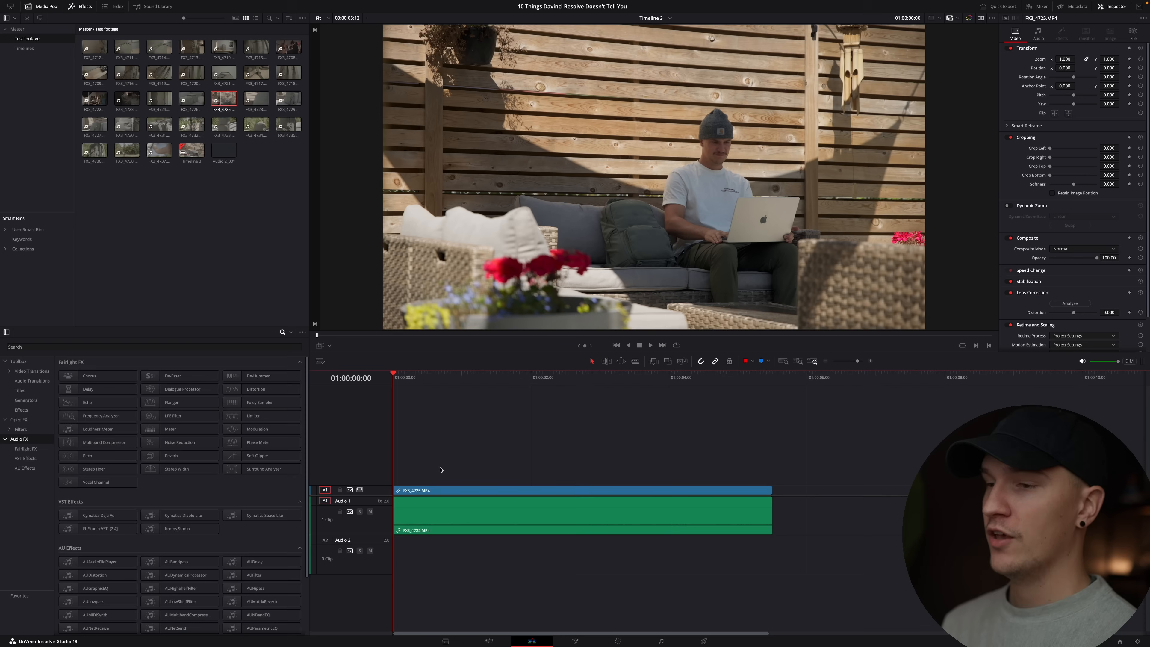
- Duplicate the video of FX3_4725.MP4 from V1 onto a new V2 track directly above it
{"action": "left_click", "coordinate": [526, 510]}
{"action": "left_click_drag", "start_coordinate": [478, 491], "coordinate": [454, 474]}
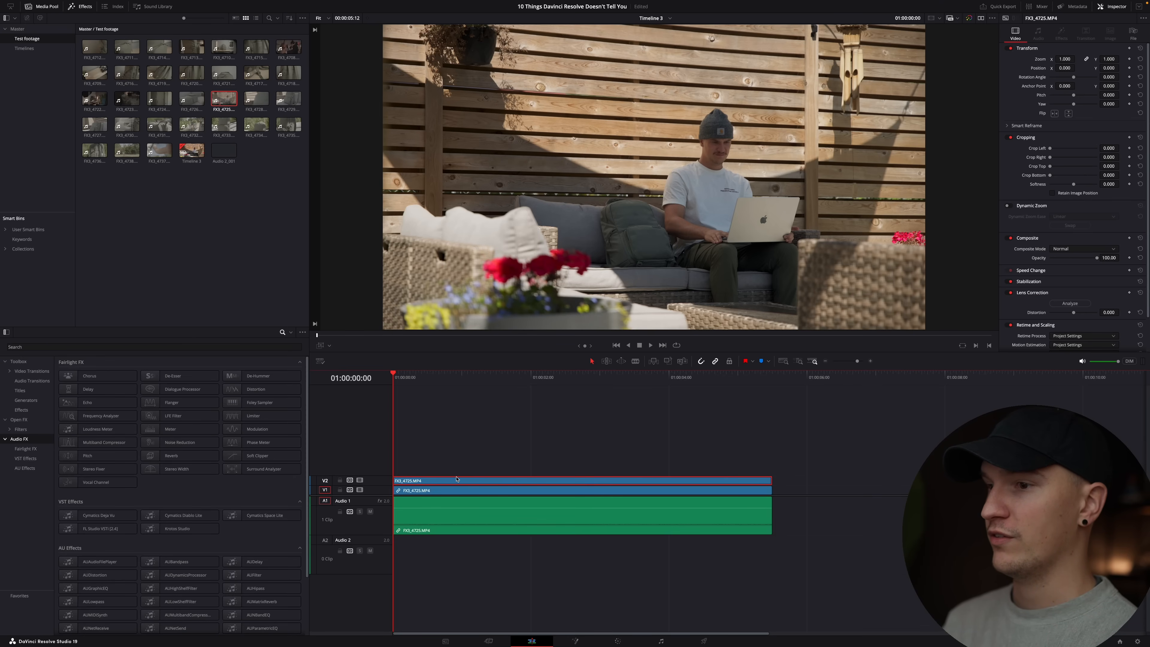
{"action": "left_click", "coordinate": [425, 415]}
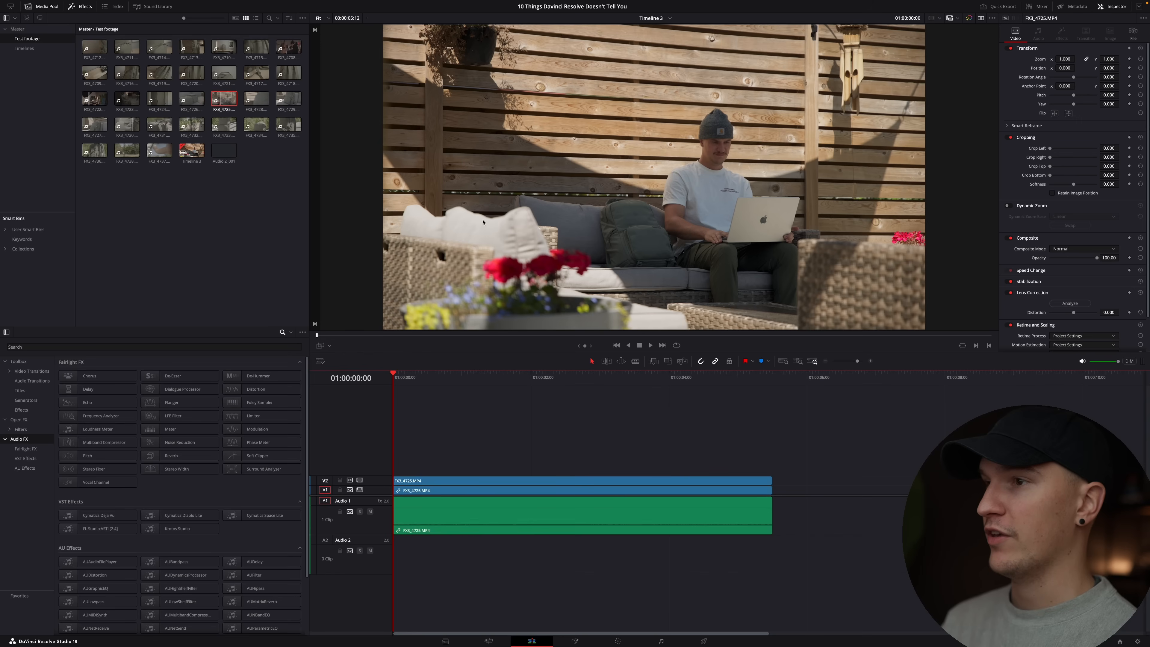
- On the Color page, add an alpha output to the V2 clip and connect a new serial node's key output to it
{"action": "left_click", "coordinate": [426, 481]}
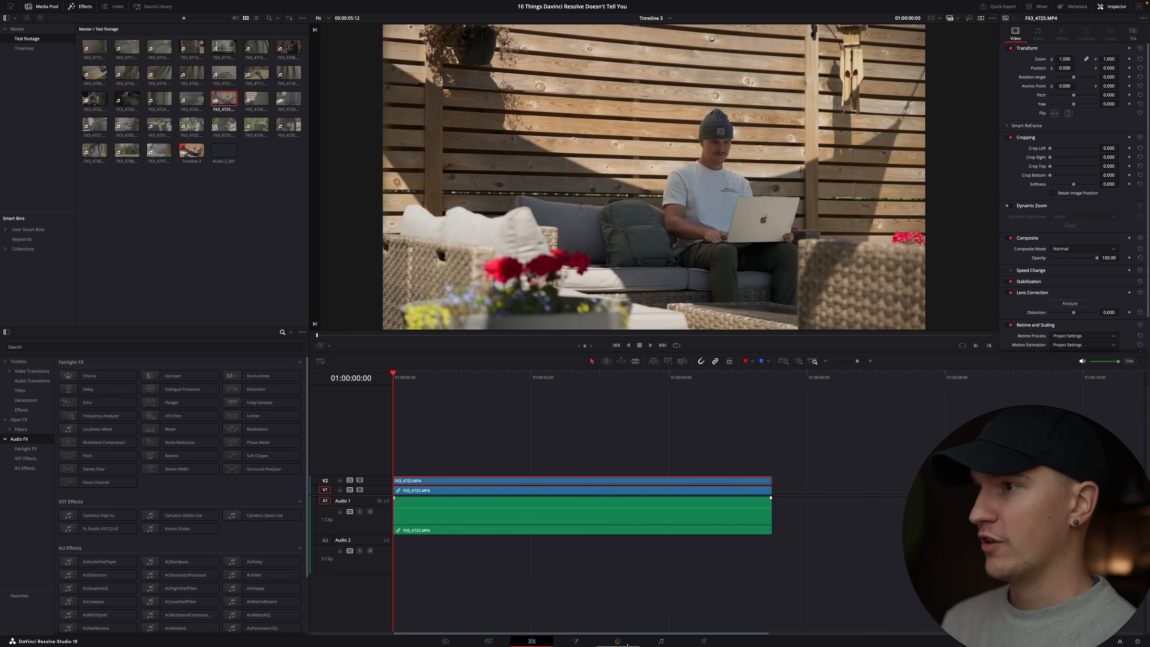
{"action": "left_click", "coordinate": [627, 644]}
{"action": "left_click", "coordinate": [668, 117]}
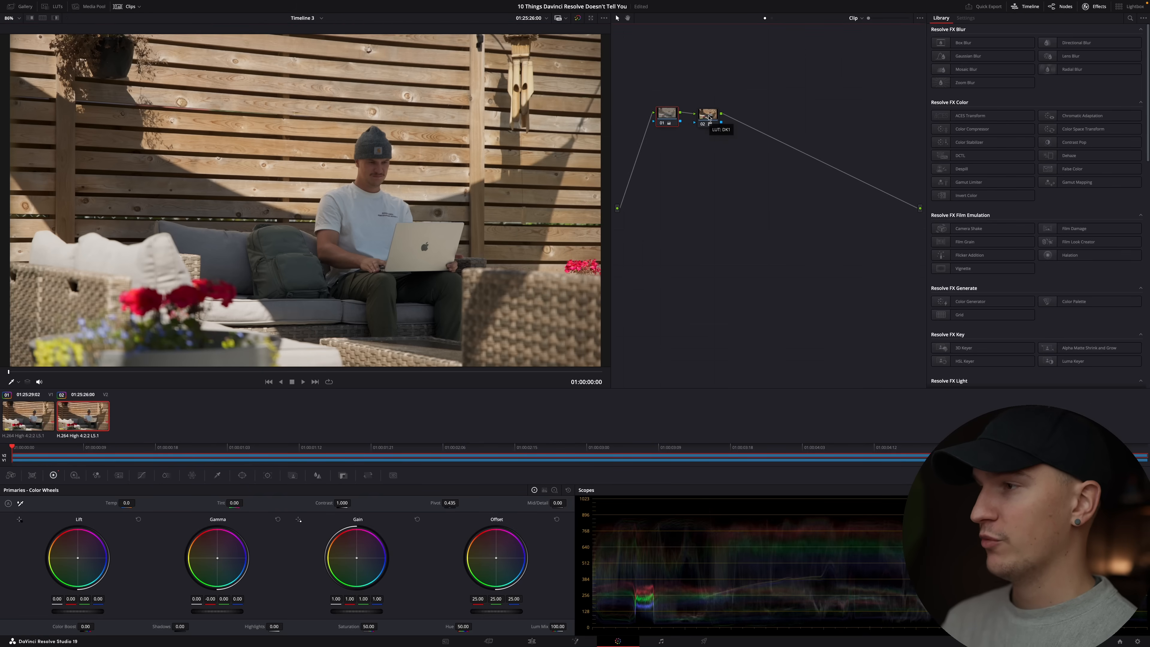
{"action": "right_click", "coordinate": [780, 237]}
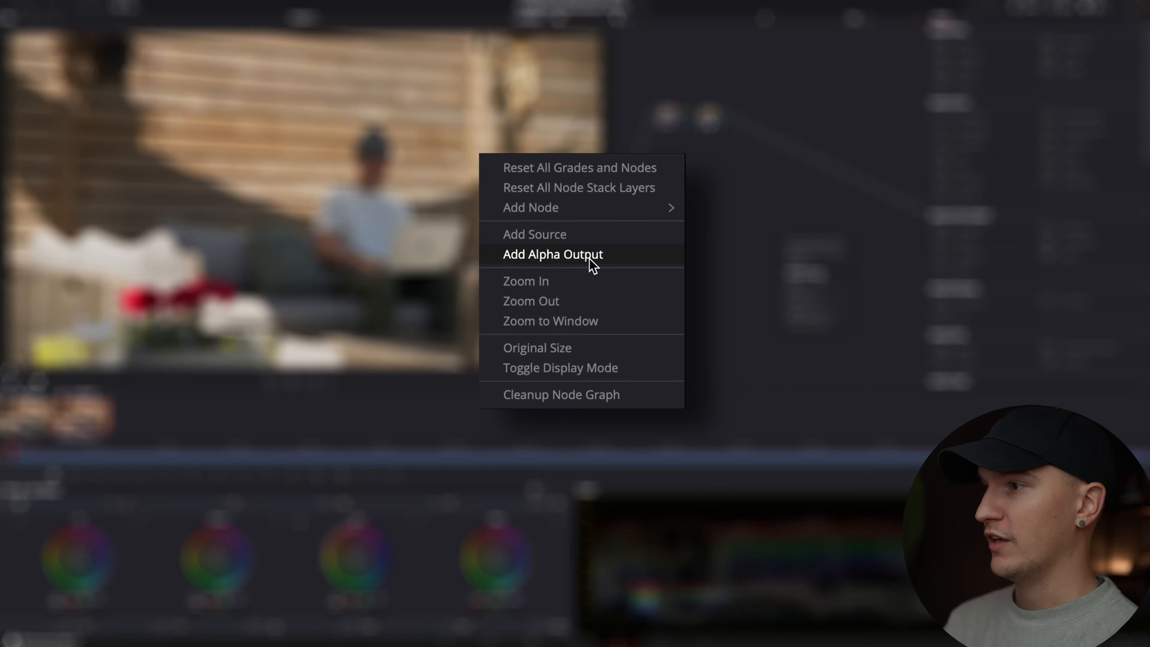
{"action": "left_click", "coordinate": [632, 257]}
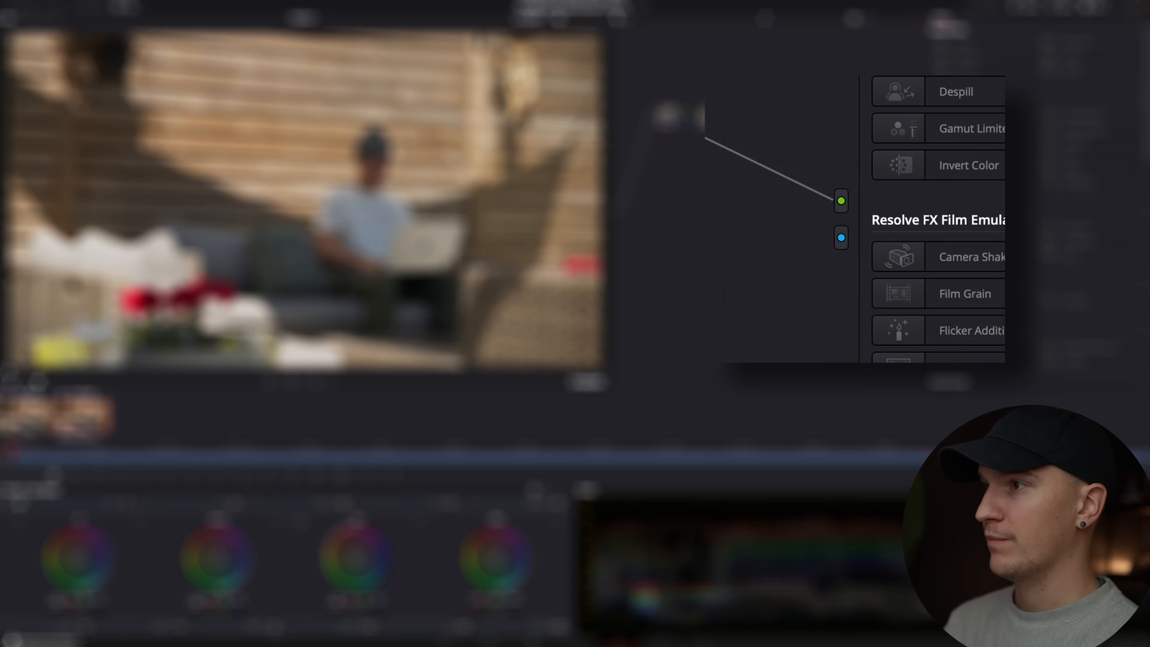
{"action": "key", "text": "alt+s"}
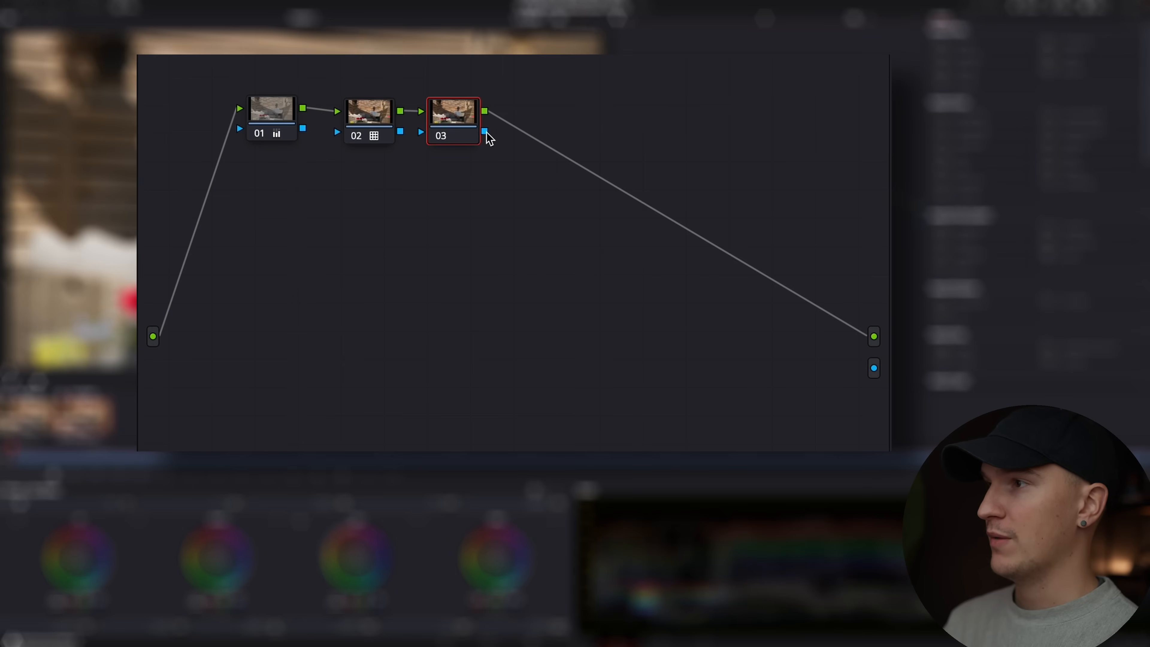
{"action": "left_click_drag", "start_coordinate": [495, 165], "coordinate": [734, 303]}
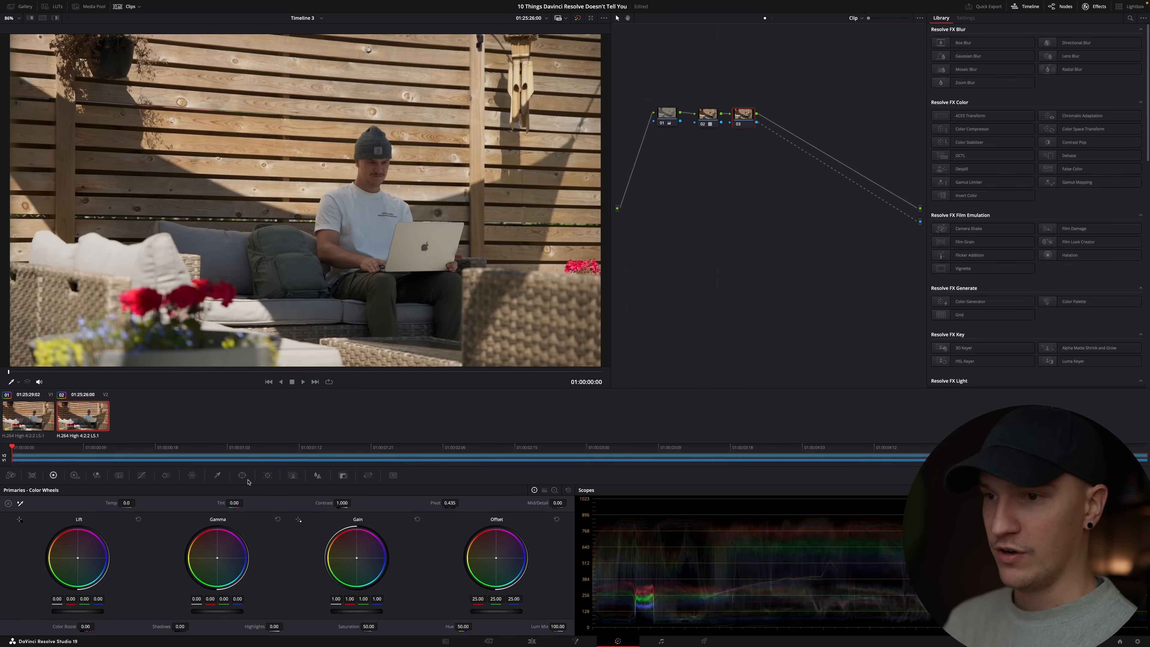
- Draw a curve window on node 03 along the top edges of the cushions and the man, and close the shape
{"action": "left_click", "coordinate": [242, 476]}
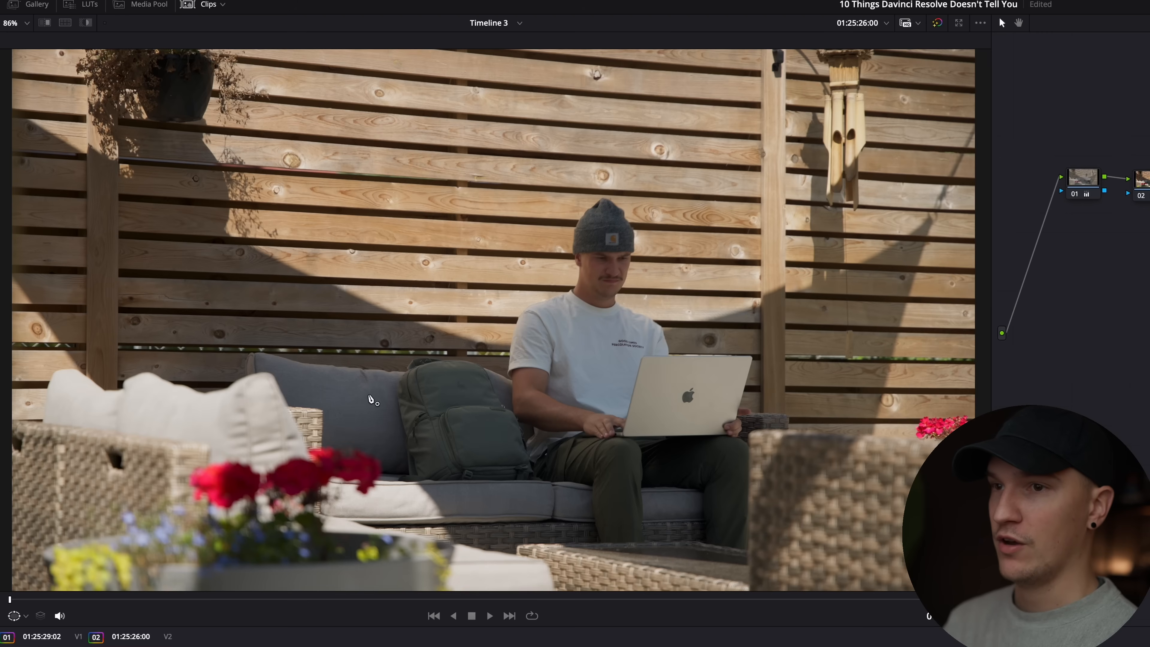
{"action": "left_click", "coordinate": [12, 423]}
{"action": "left_click", "coordinate": [43, 424]}
{"action": "left_click", "coordinate": [54, 374]}
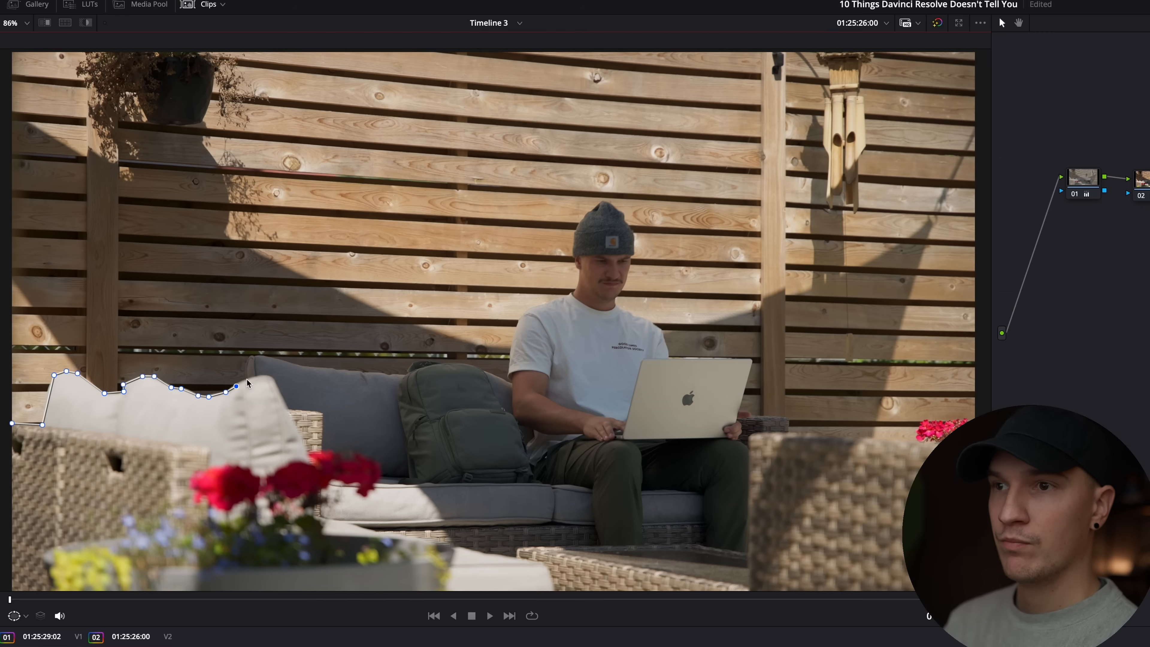
{"action": "left_click", "coordinate": [509, 379]}
{"action": "left_click", "coordinate": [518, 323]}
{"action": "left_click", "coordinate": [576, 195]}
{"action": "left_click", "coordinate": [983, 190]}
{"action": "left_click", "coordinate": [11, 423]}
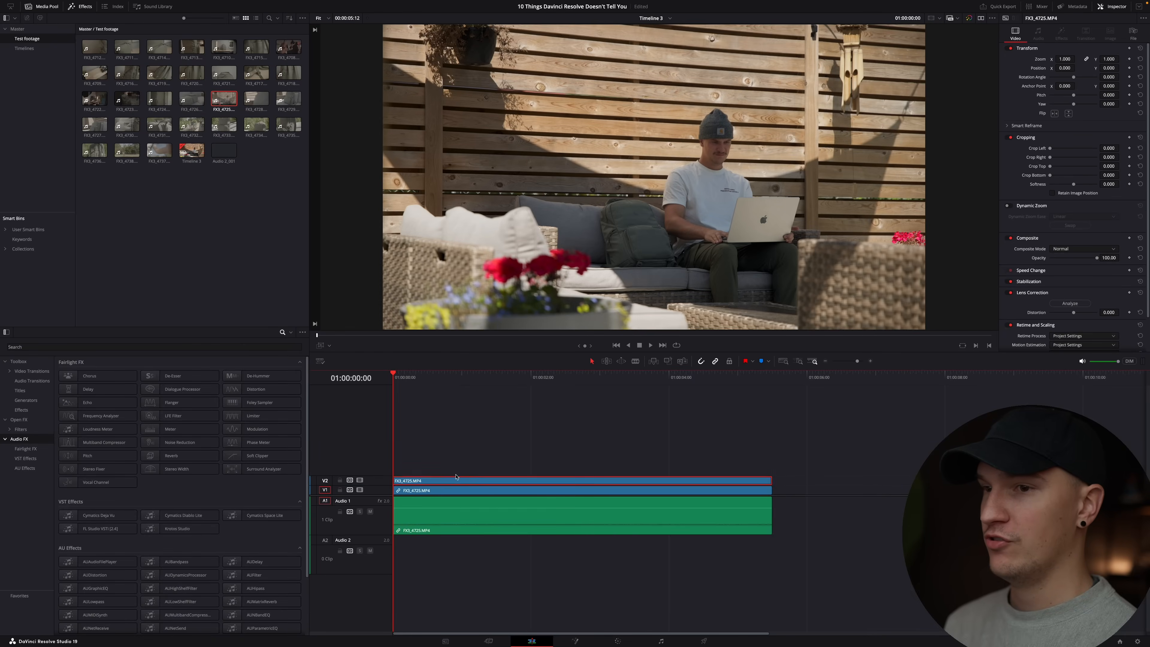
- Move the masked FX3_4725.MP4 copy up to V3 and place a Text title reading MASKING on V2
{"action": "key", "text": "alt+Up"}
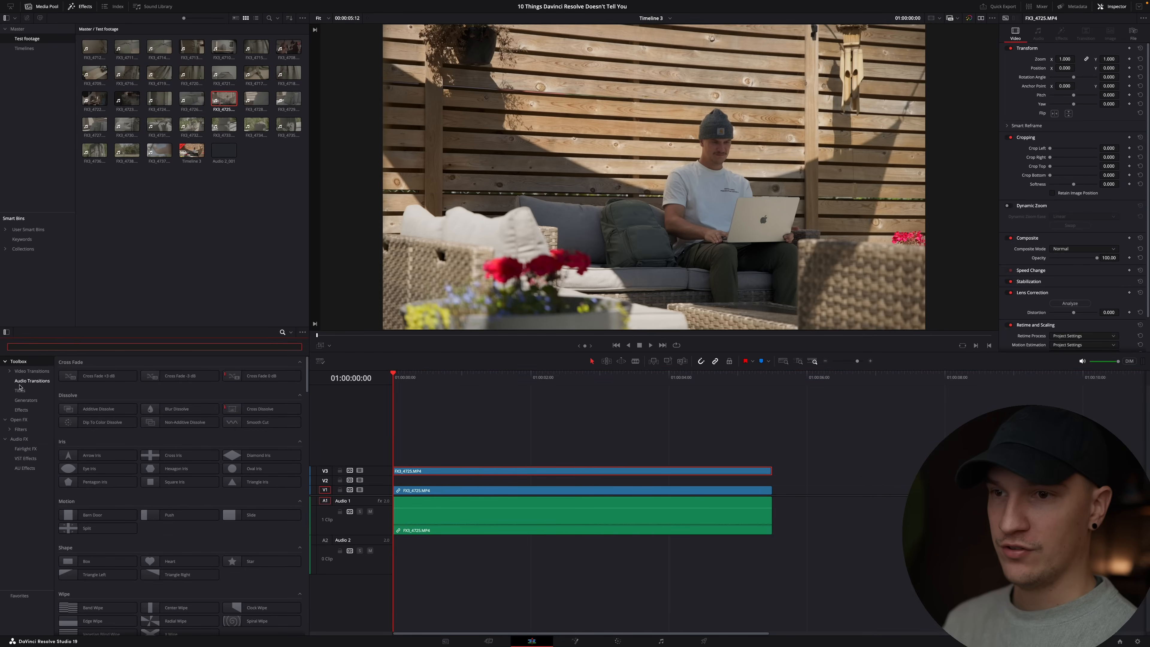
{"action": "left_click", "coordinate": [19, 390]}
{"action": "left_click_drag", "start_coordinate": [172, 389], "coordinate": [434, 480]}
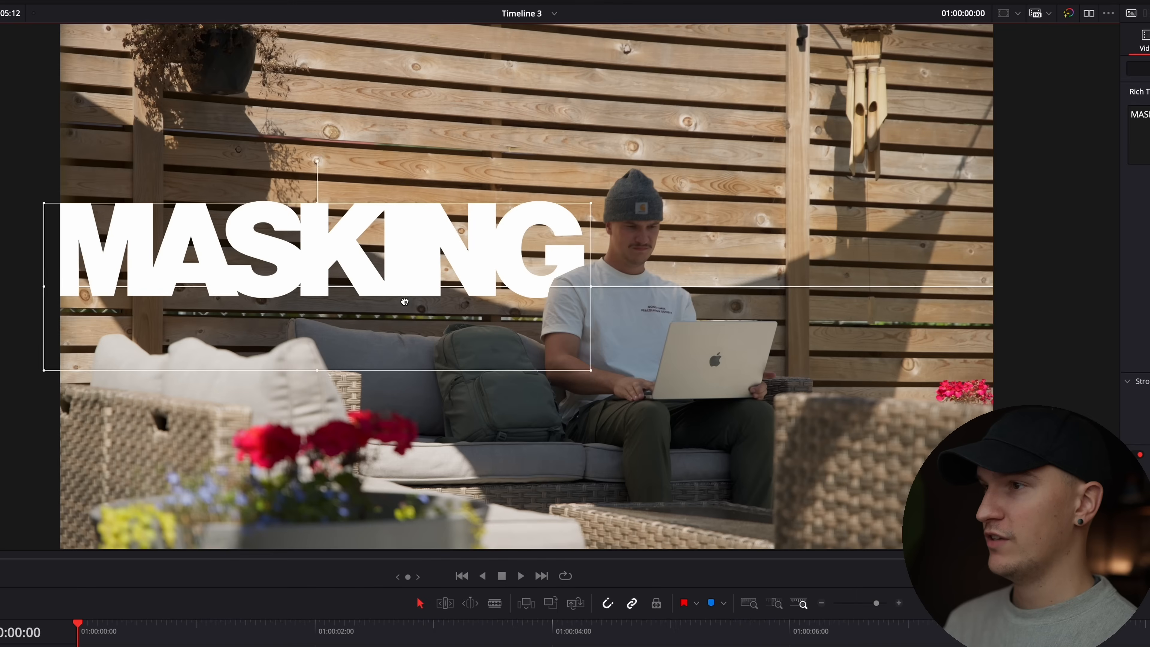
- Position the MASKING title behind the cushions just beside the man, previewing how the mask overlaps it
{"action": "left_click_drag", "start_coordinate": [402, 249], "coordinate": [401, 309]}
{"action": "key", "text": "space"}
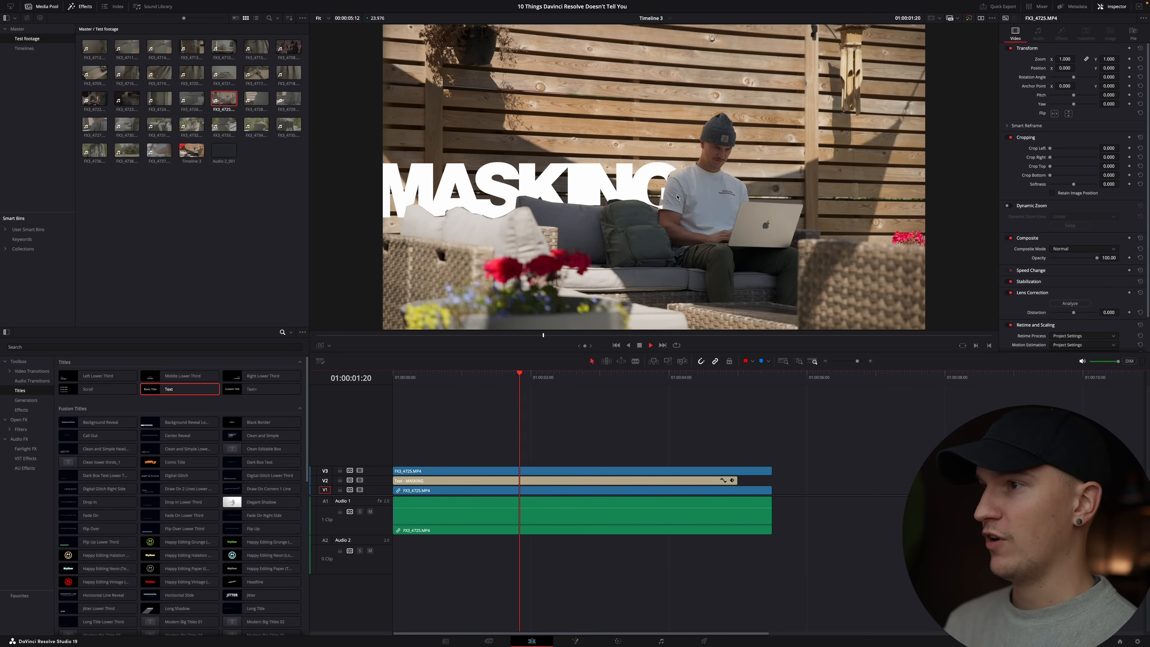
{"action": "mouse_move", "coordinate": [582, 376]}
{"action": "left_mouse_down"}
{"action": "mouse_move", "coordinate": [509, 376]}
{"action": "mouse_move", "coordinate": [577, 376]}
{"action": "left_mouse_up"}
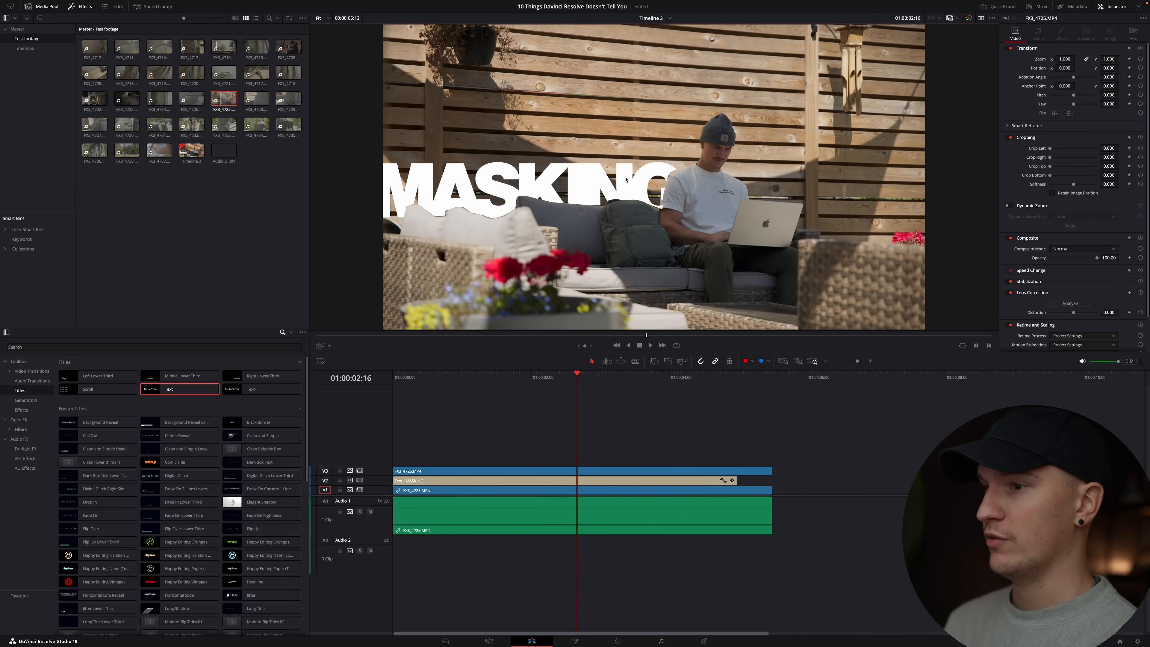
{"action": "left_click", "coordinate": [479, 481]}
{"action": "left_click_drag", "start_coordinate": [595, 173], "coordinate": [568, 170]}
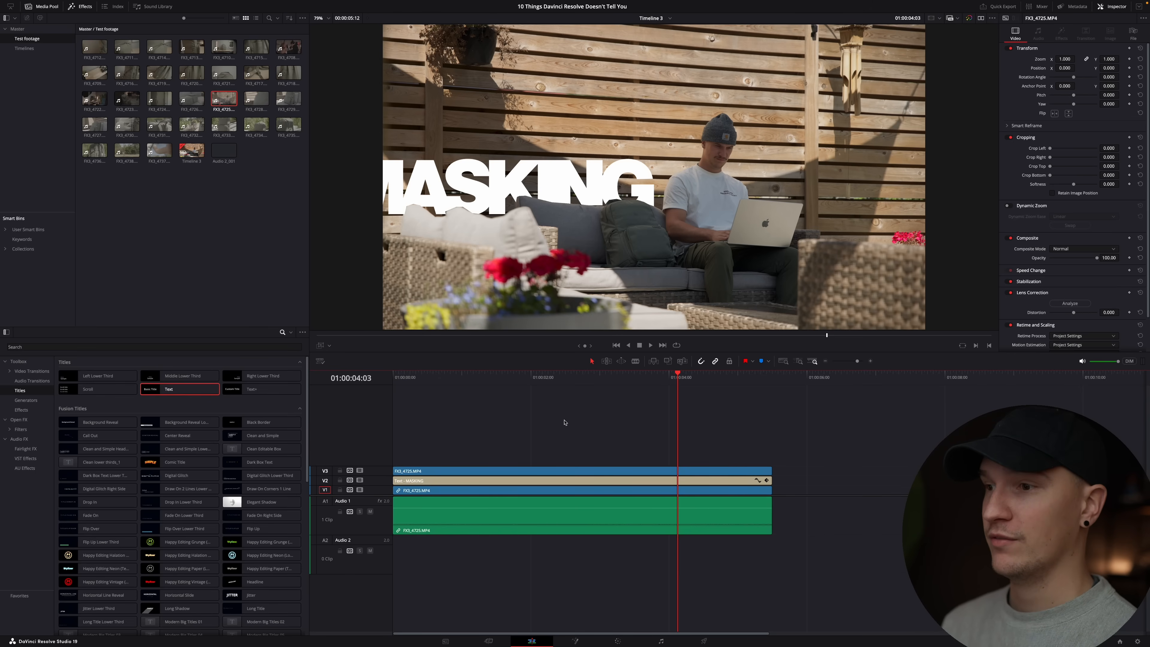
- Duplicate the video of FX3_4732.MP4 onto V2 and open the copy on the Color page
{"action": "left_click", "coordinate": [507, 491]}
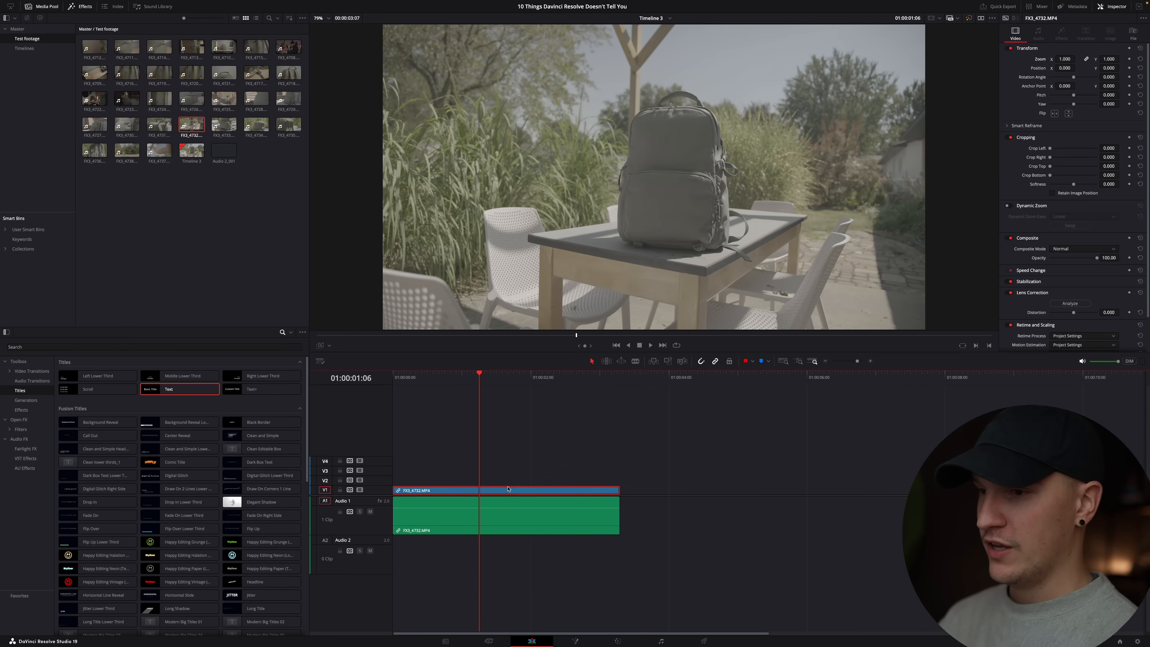
{"action": "left_click_drag", "start_coordinate": [508, 490], "coordinate": [508, 480]}
{"action": "left_click", "coordinate": [535, 480]}
{"action": "left_click", "coordinate": [617, 642]}
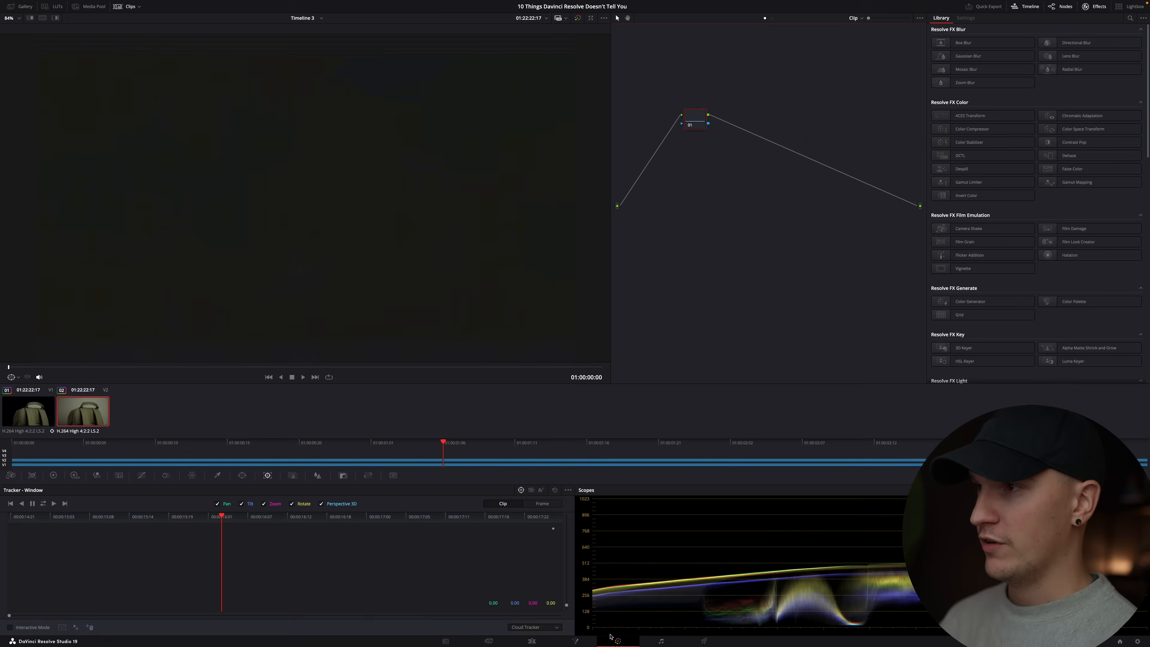
- Apply a LUT to node 01 of the backpack clip's duplicate
{"action": "right_click", "coordinate": [704, 117]}
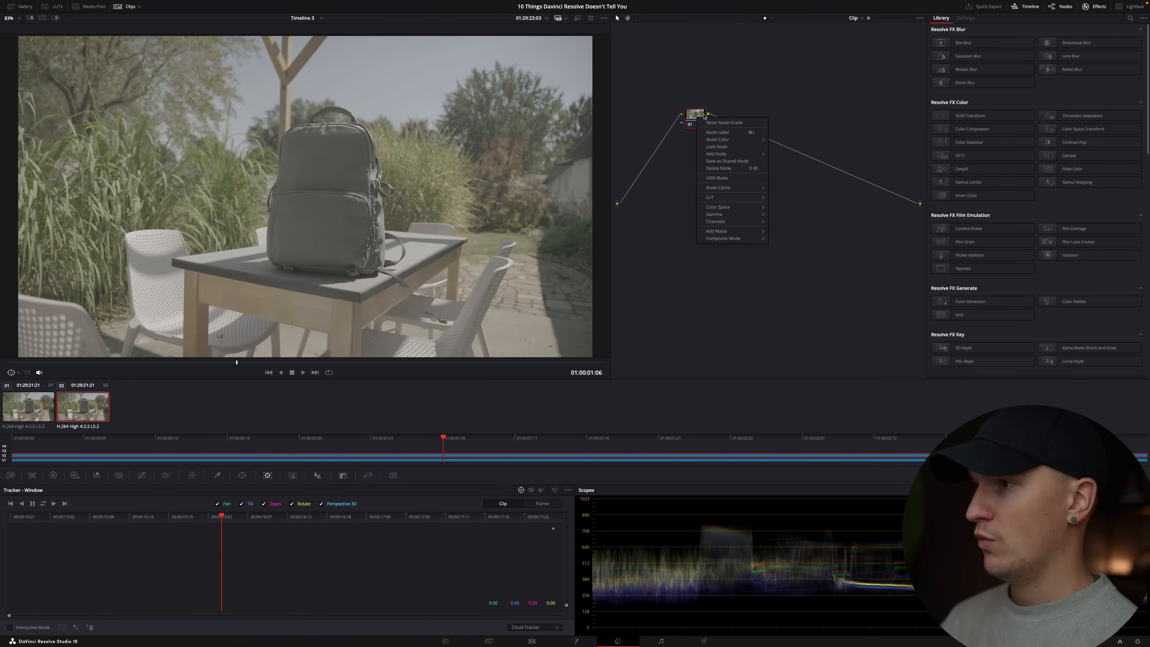
{"action": "mouse_move", "coordinate": [730, 199]}
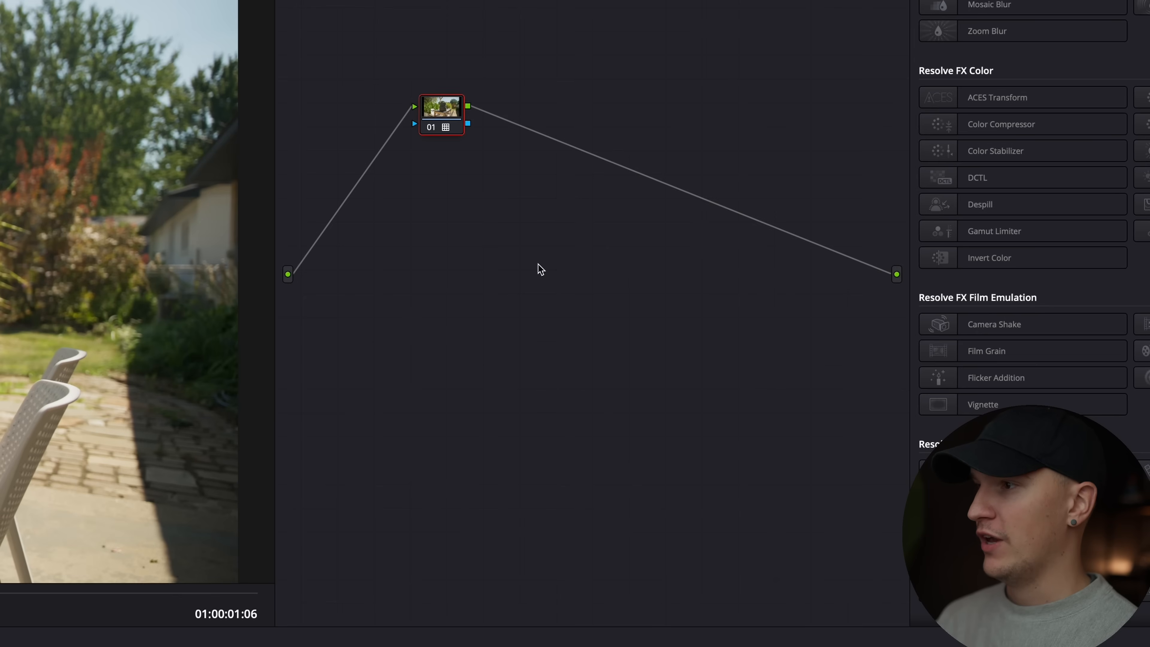
- Add an alpha output and serial node 02, and connect the node's key output to the alpha output
{"action": "right_click", "coordinate": [742, 200]}
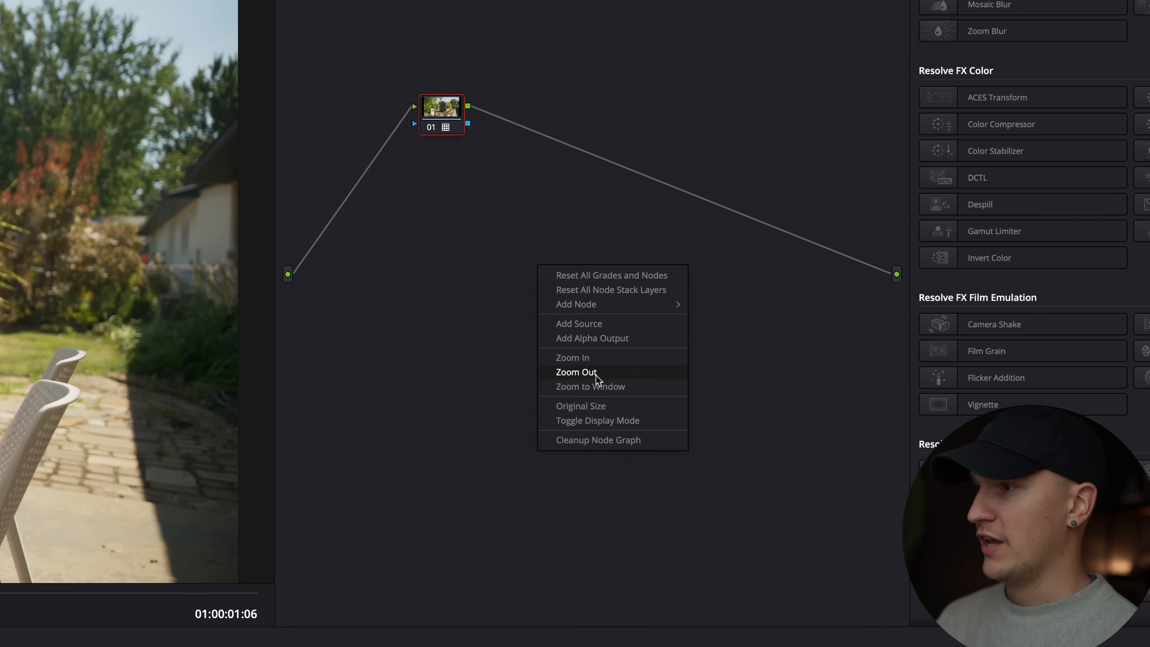
{"action": "left_click", "coordinate": [588, 339]}
{"action": "key", "text": "alt+s"}
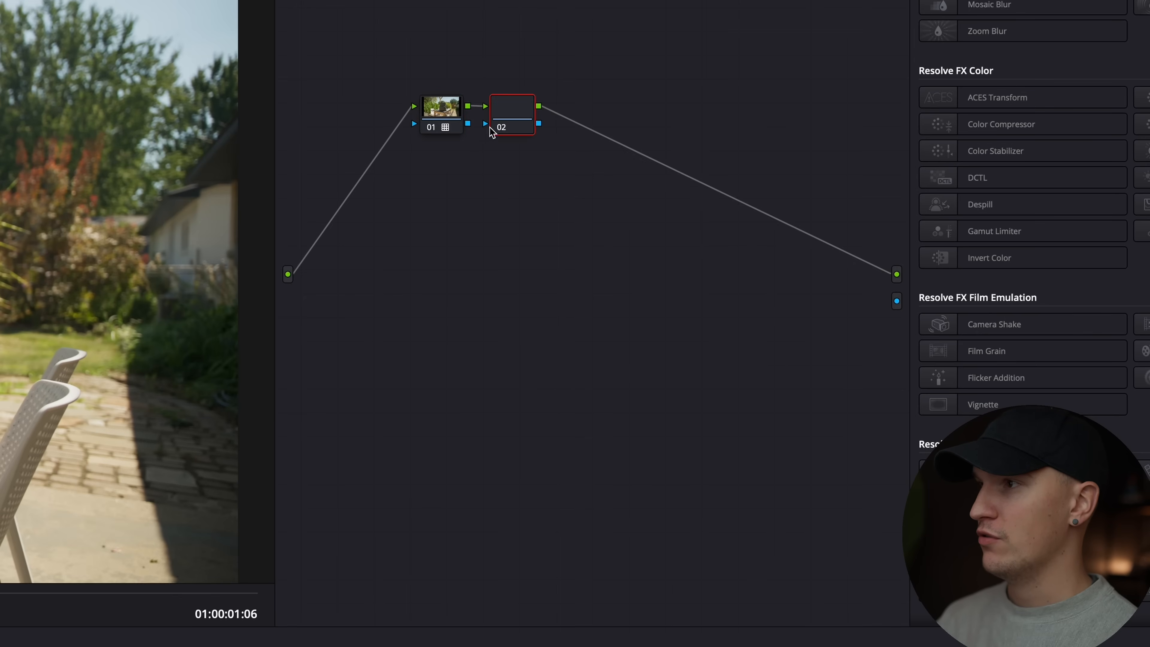
{"action": "left_click_drag", "start_coordinate": [539, 124], "coordinate": [896, 301]}
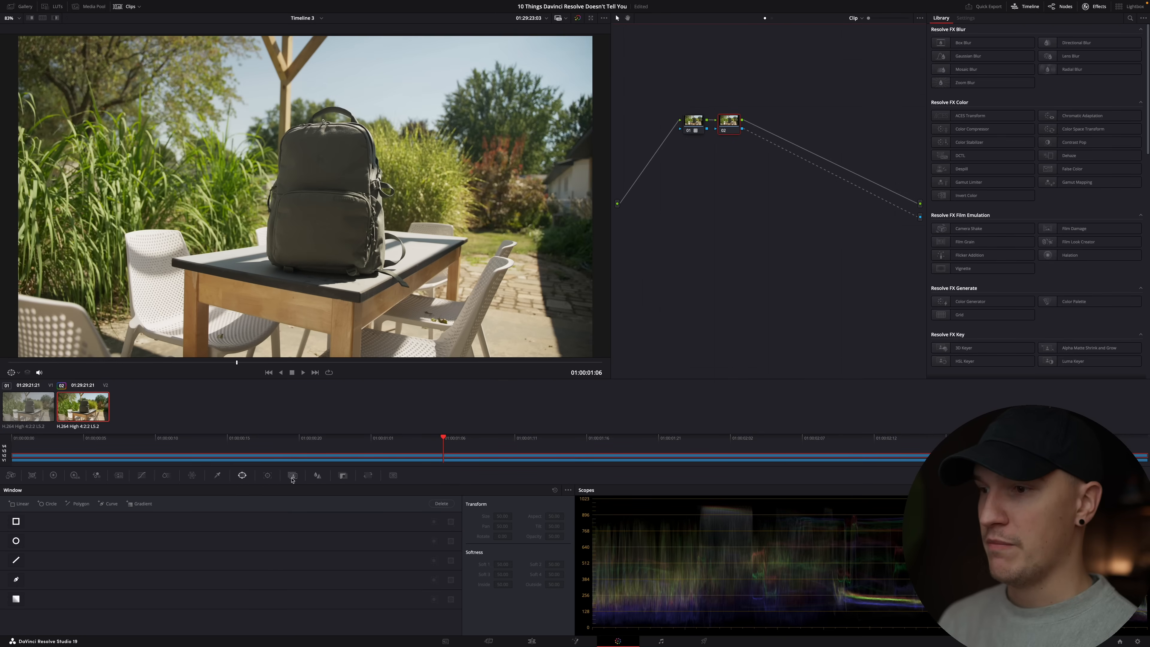
- Isolate the backpack on node 02 with a Magic Mask stroke running up the bag
{"action": "left_click", "coordinate": [293, 476]}
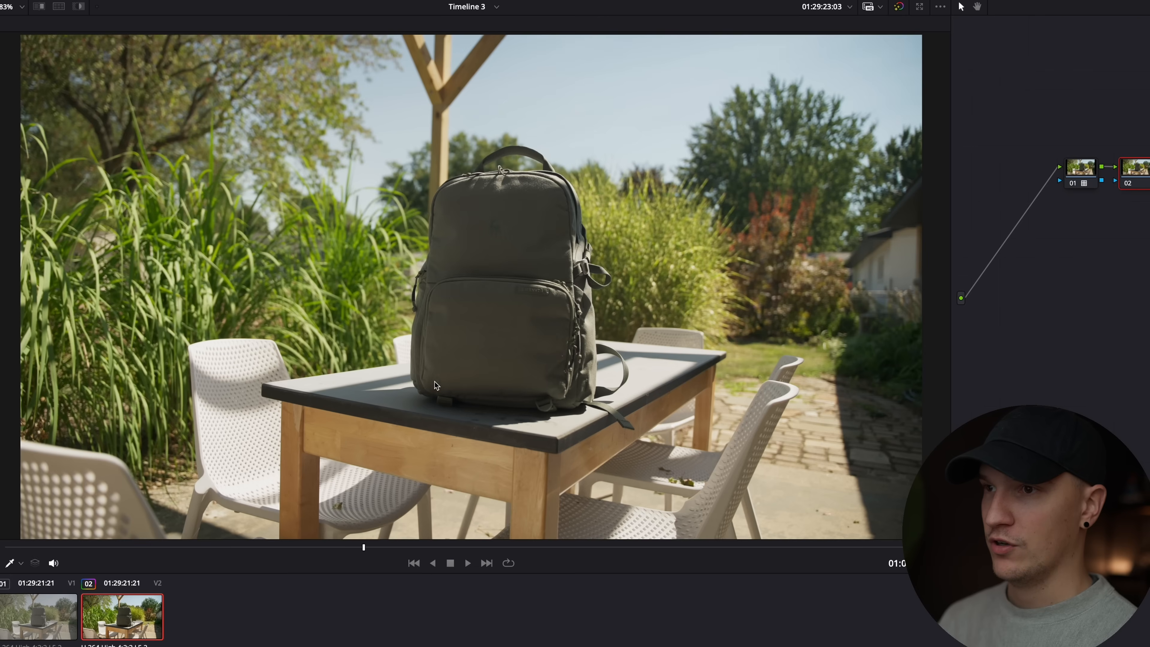
{"action": "left_click_drag", "start_coordinate": [434, 385], "coordinate": [433, 305]}
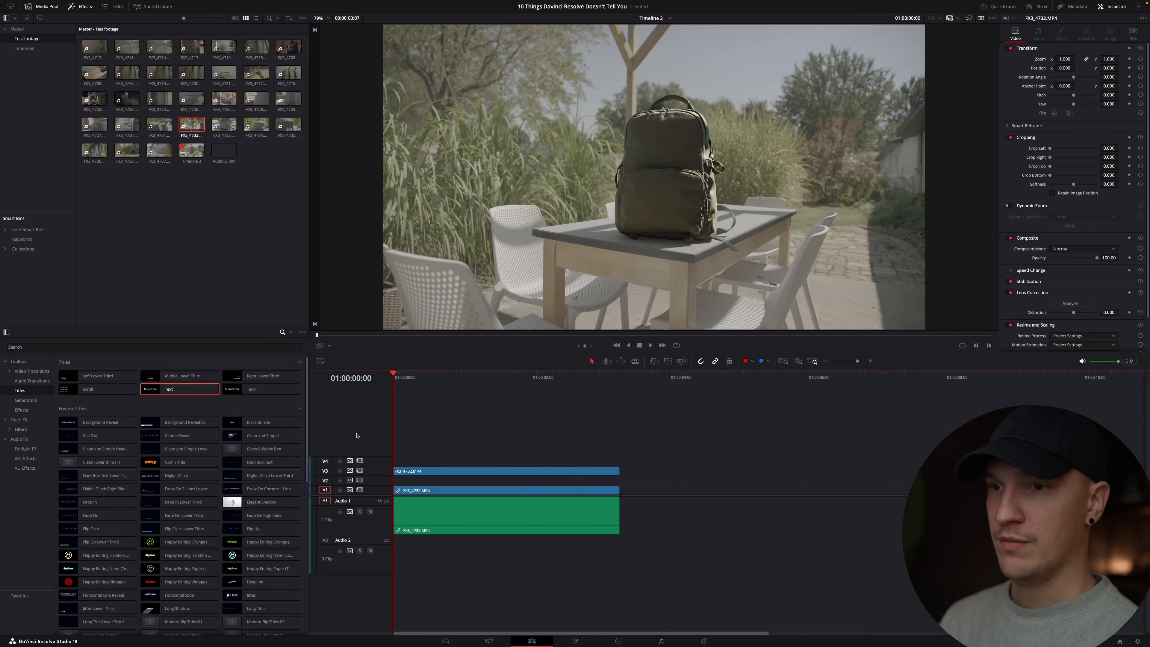
{"action": "left_click_drag", "start_coordinate": [357, 436], "coordinate": [331, 480]}
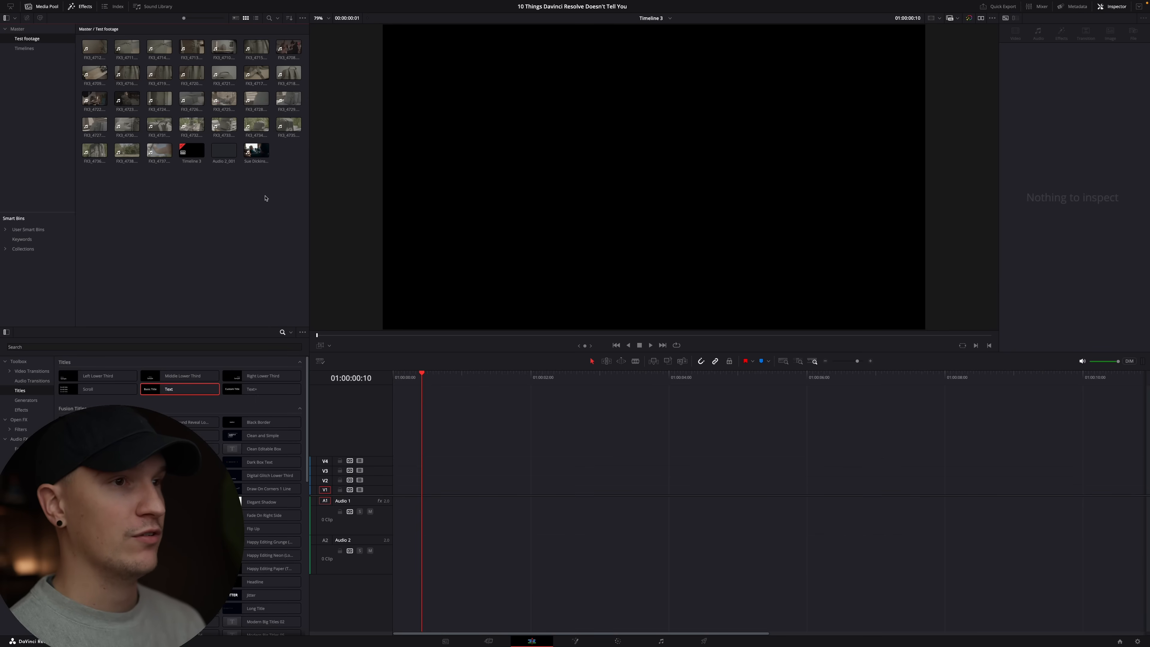
- Place the finished real-estate video at the start of V1 in Timeline 3 and run Detect Scene Cuts on it
{"action": "left_click_drag", "start_coordinate": [259, 157], "coordinate": [396, 495]}
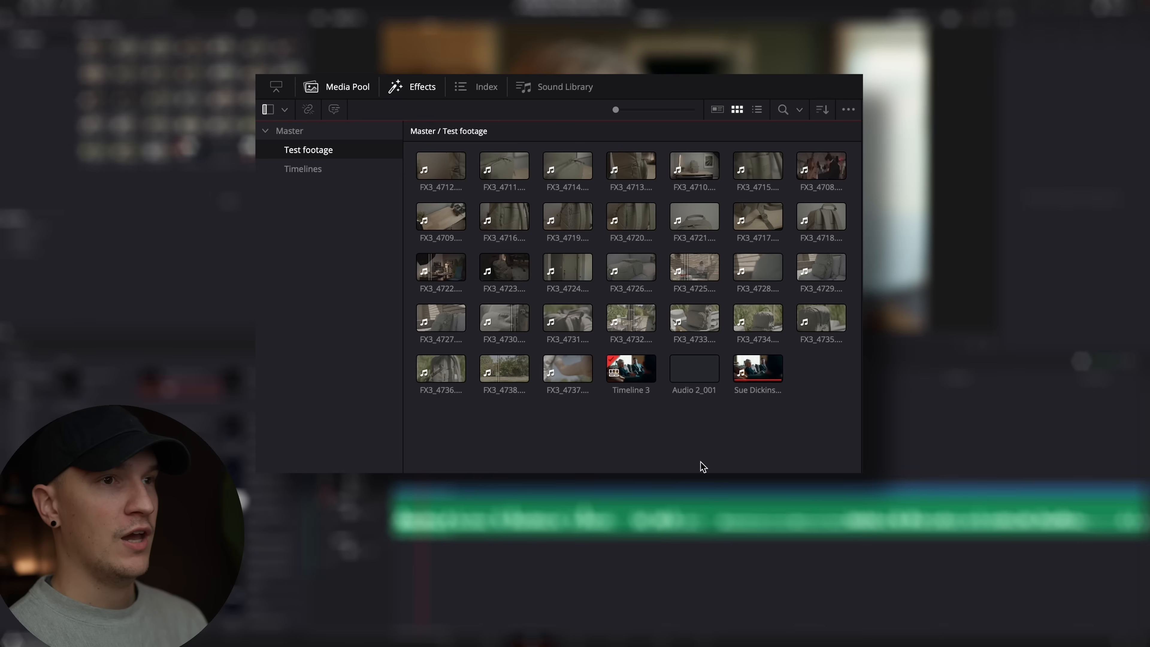
{"action": "left_click", "coordinate": [191, 153]}
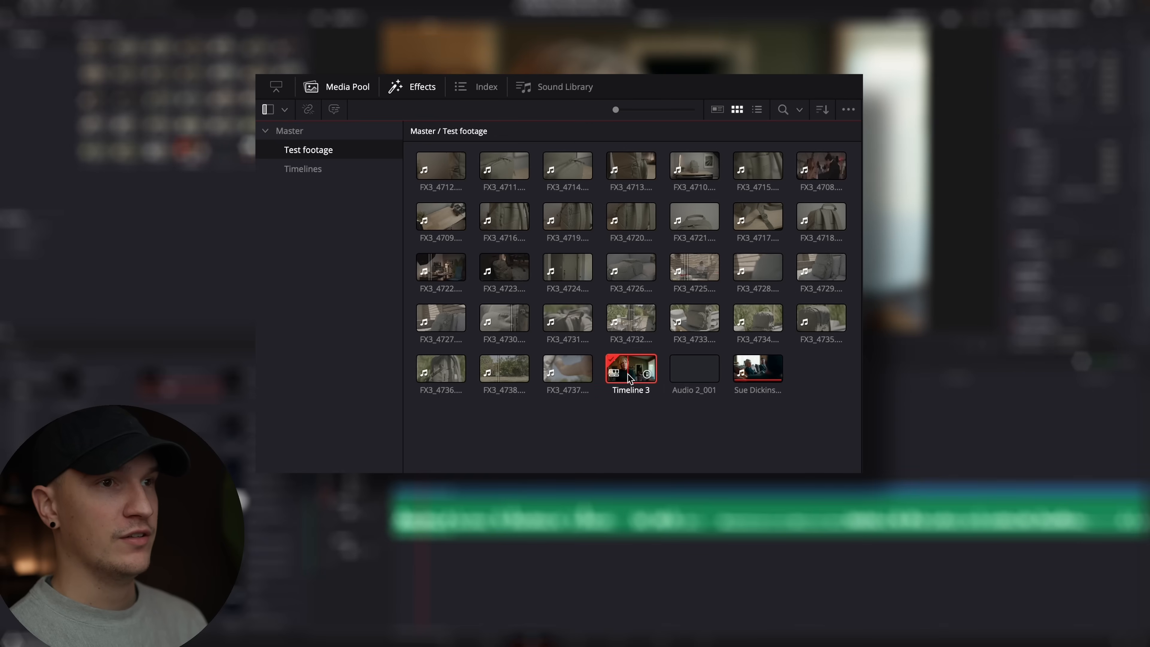
{"action": "mouse_move", "coordinate": [542, 78]}
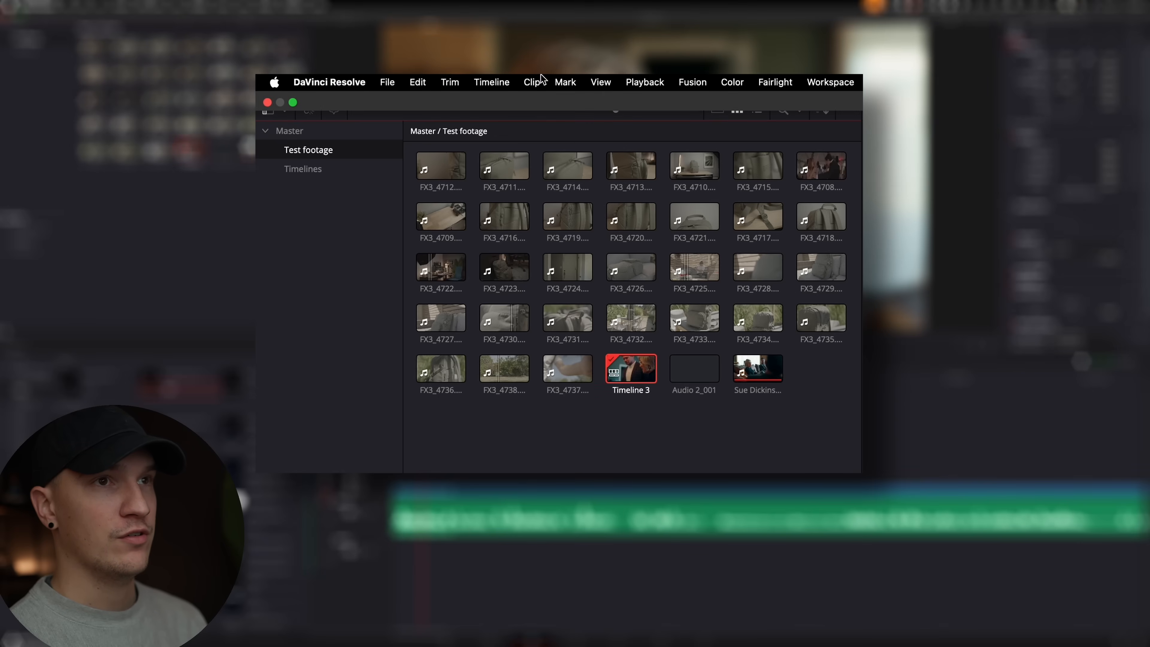
{"action": "left_click", "coordinate": [494, 82]}
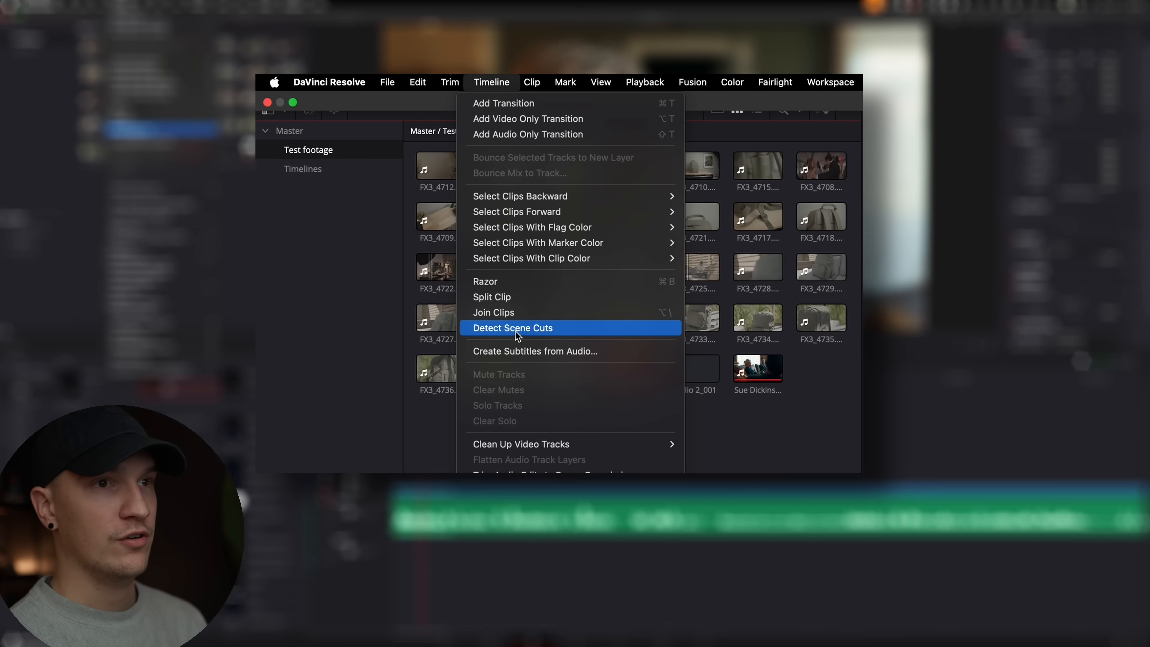
{"action": "left_click", "coordinate": [593, 334]}
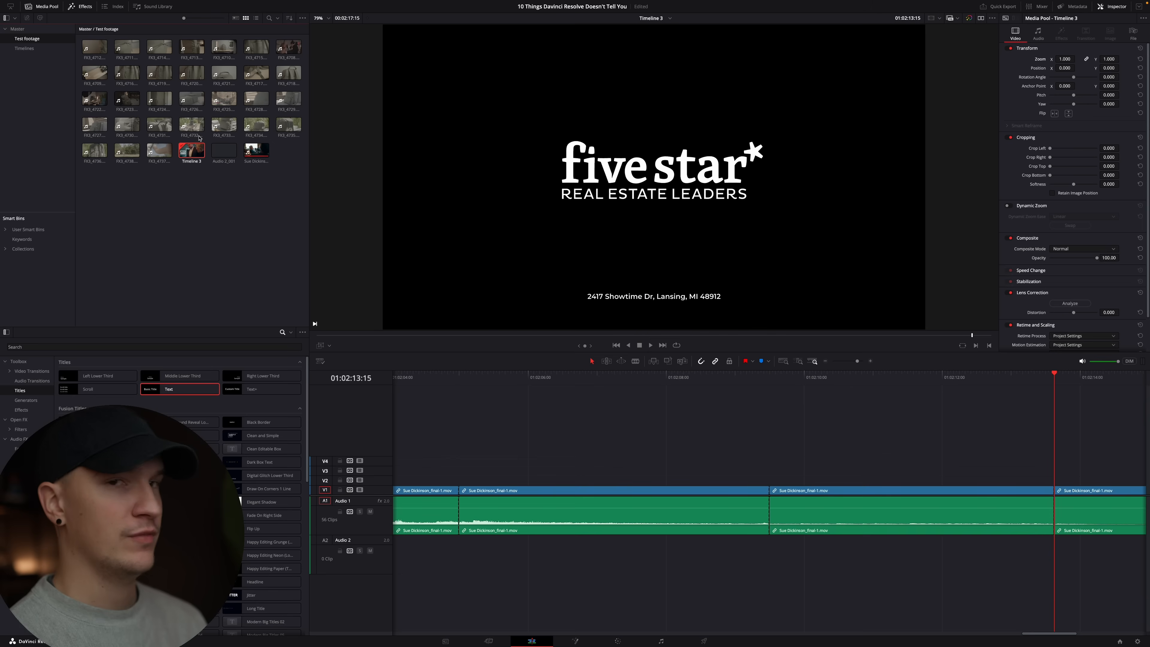
- Examine the detected cuts across the whole timeline and scrub over several clip boundaries to check their placement
{"action": "left_click", "coordinate": [600, 433]}
{"action": "key", "text": "super+minus"}
{"action": "key", "text": "super+minus"}
{"action": "key", "text": "super+minus"}
{"action": "key", "text": "super+minus"}
{"action": "key", "text": "super+minus"}
{"action": "key", "text": "super+equal"}
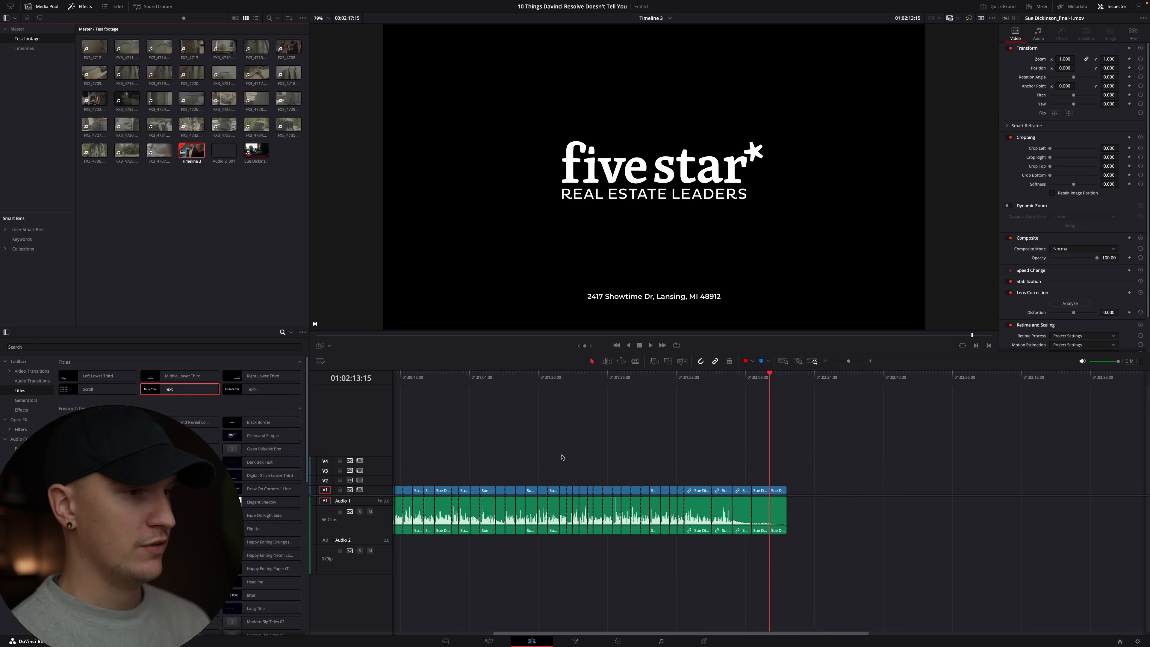
{"action": "scroll", "coordinate": [562, 458], "scroll_direction": "left", "scroll_amount": 5}
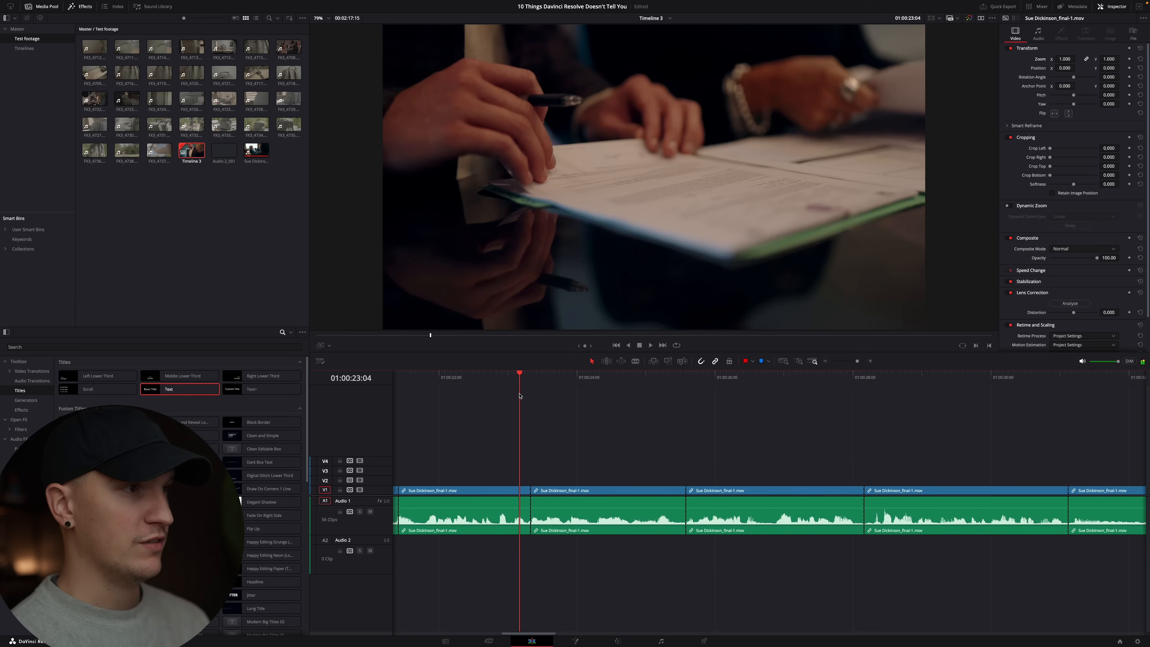
{"action": "left_click_drag", "start_coordinate": [521, 398], "coordinate": [944, 402]}
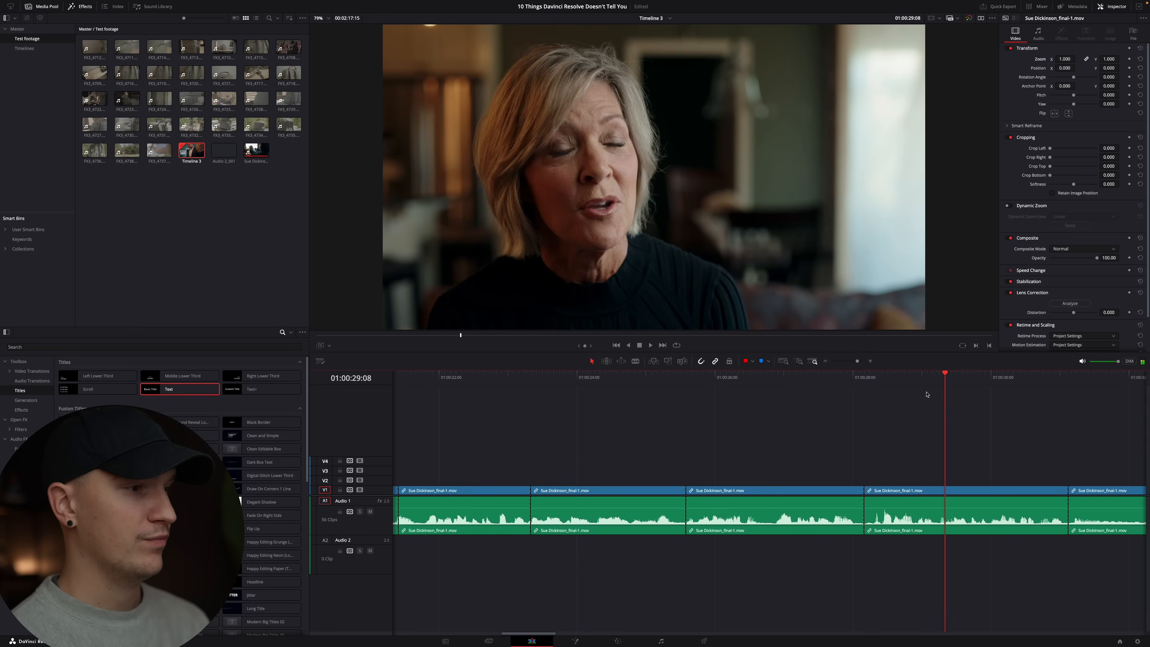
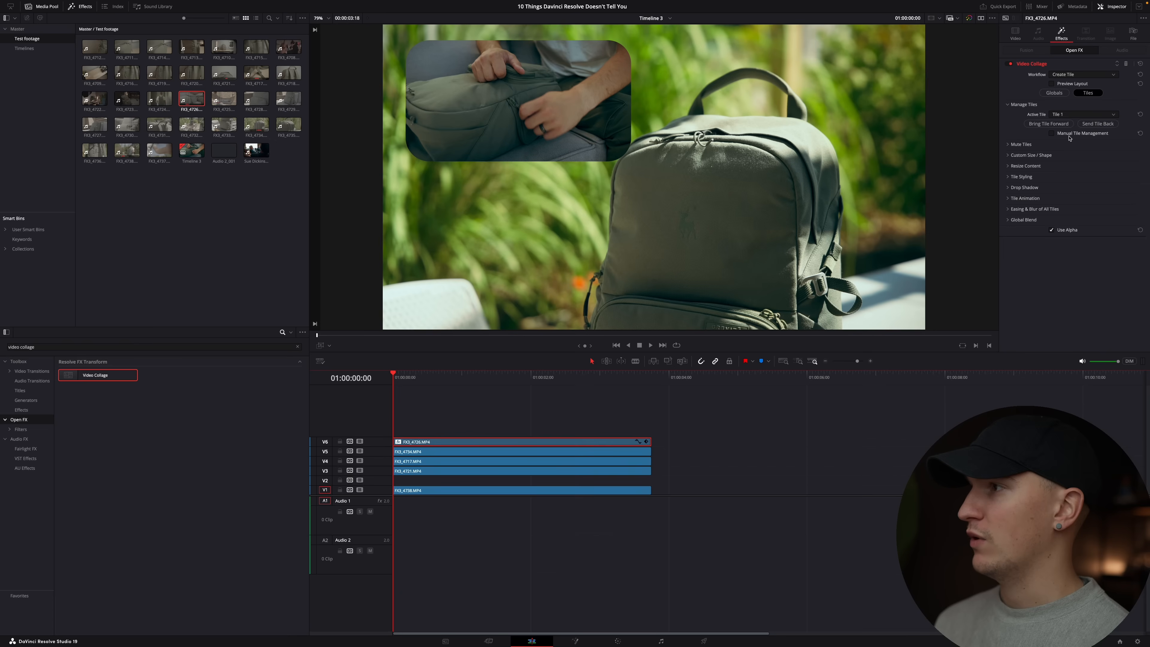
- Keep FX3_4726.MP4 on Tile 1 and paste all its video attributes and retime effects onto FX3_4734.MP4 on V5
{"action": "left_click", "coordinate": [1064, 115]}
{"action": "left_click", "coordinate": [1065, 118]}
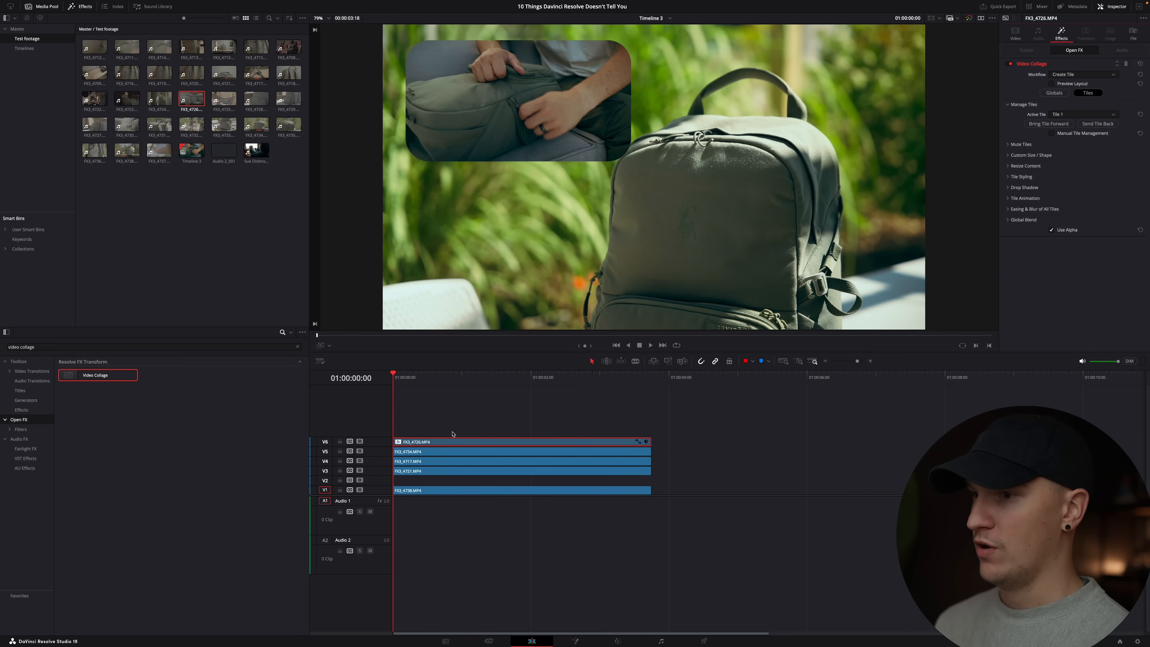
{"action": "left_click", "coordinate": [469, 452]}
{"action": "key", "text": "alt+v"}
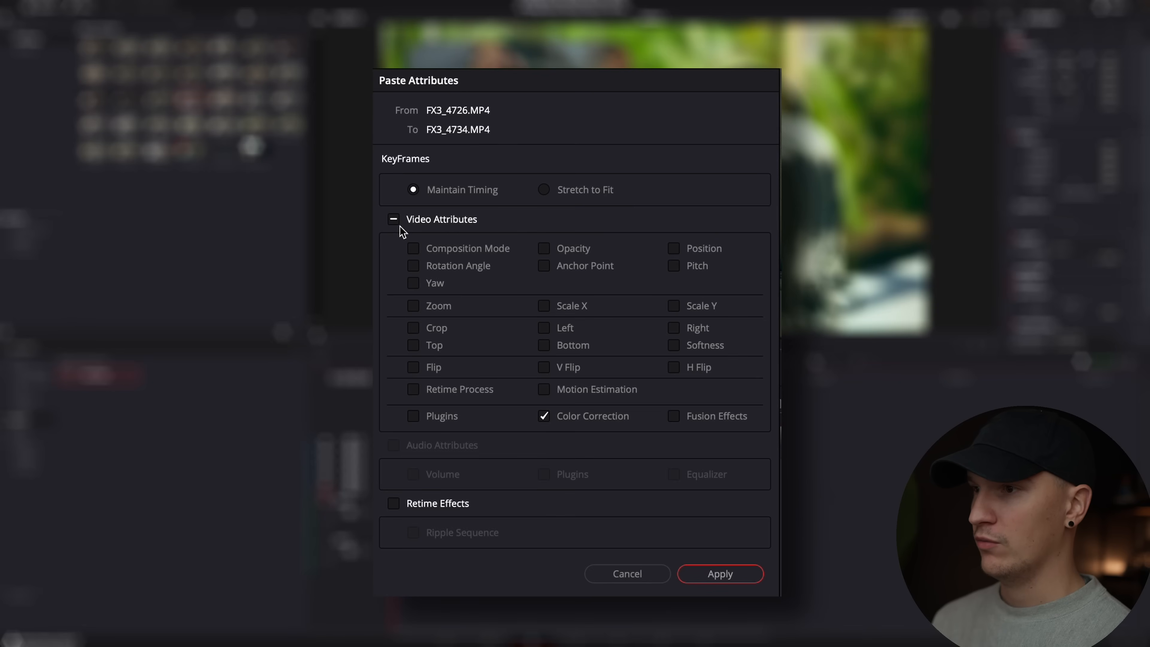
{"action": "left_click", "coordinate": [393, 219]}
{"action": "left_click", "coordinate": [393, 219]}
{"action": "left_click", "coordinate": [393, 219]}
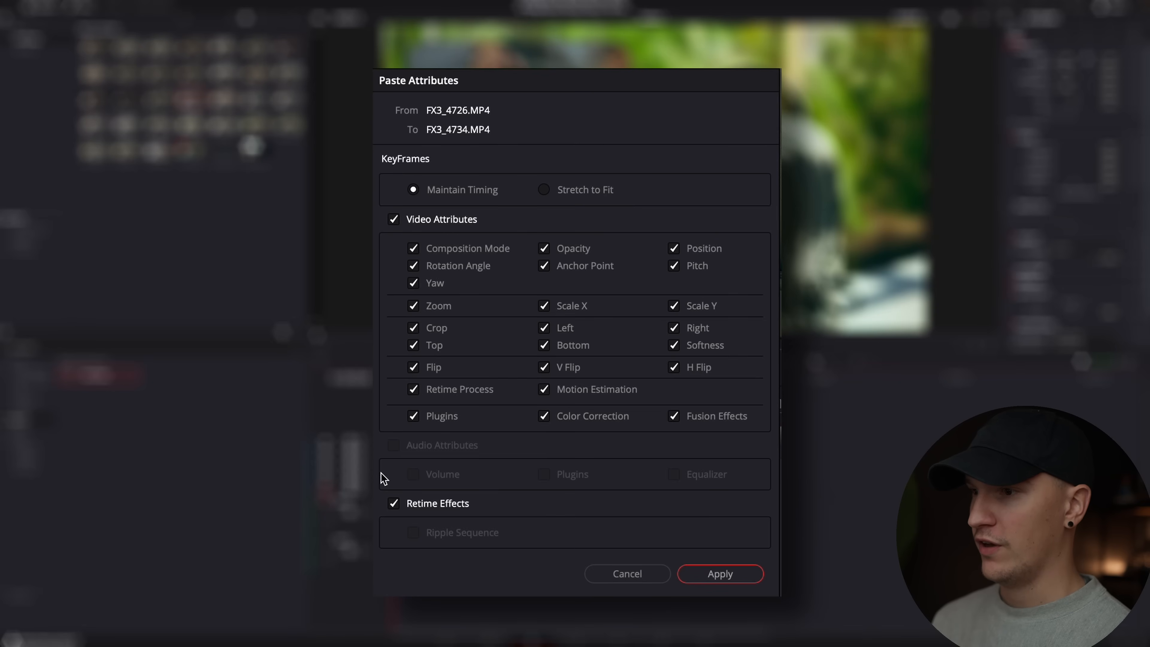
{"action": "left_click", "coordinate": [705, 576]}
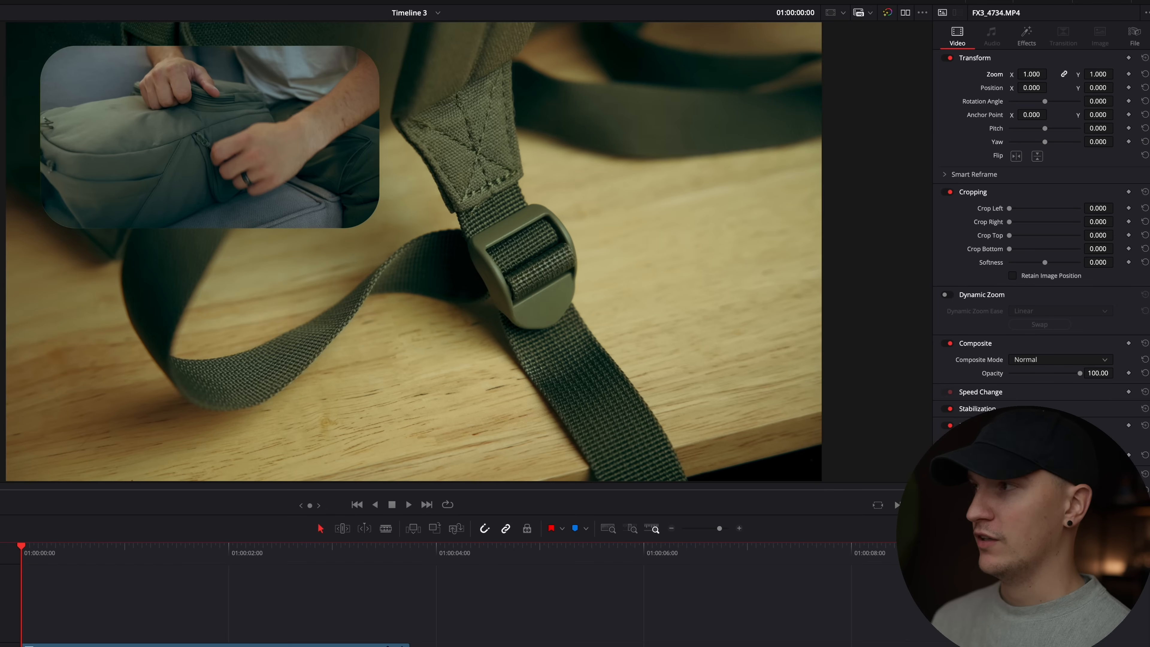
- Set the active tile of the Video Collage effect on FX3_4734.MP4 to Tile 2
{"action": "left_click", "coordinate": [1030, 41]}
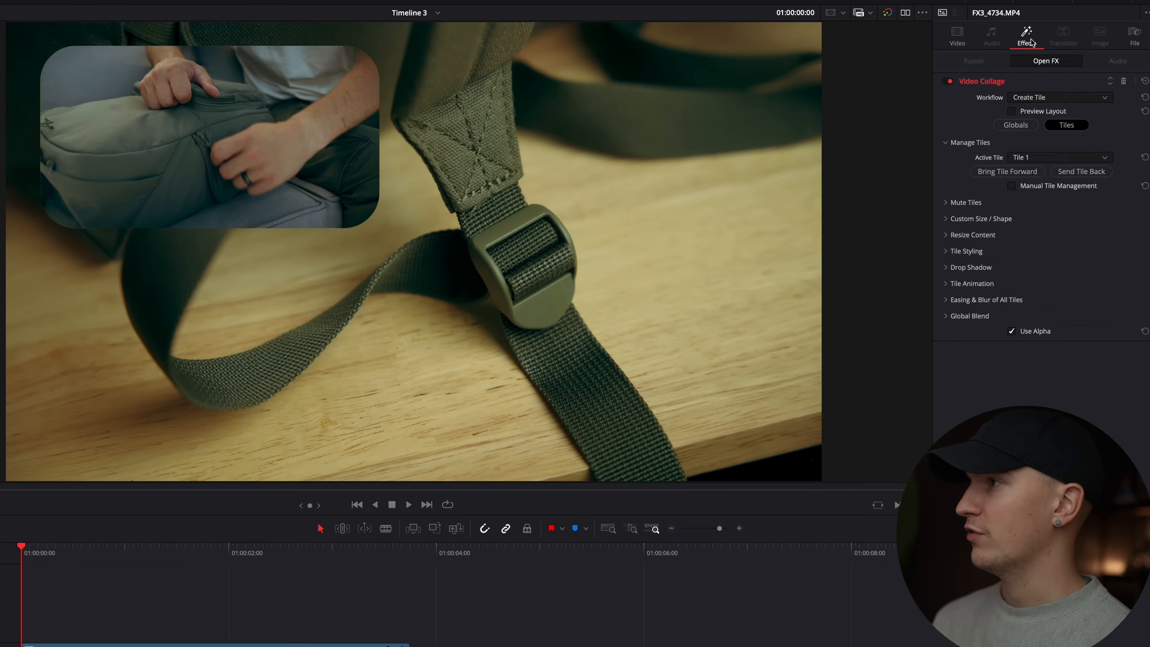
{"action": "left_click", "coordinate": [1036, 98]}
{"action": "left_click", "coordinate": [1036, 122]}
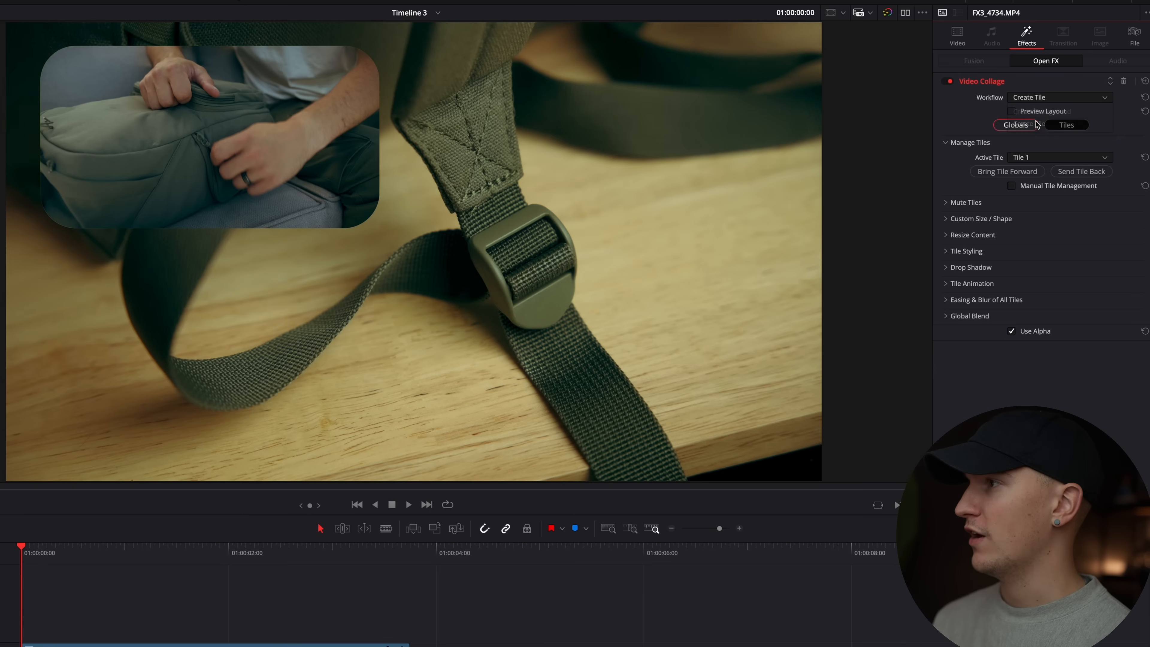
{"action": "left_click", "coordinate": [1046, 158]}
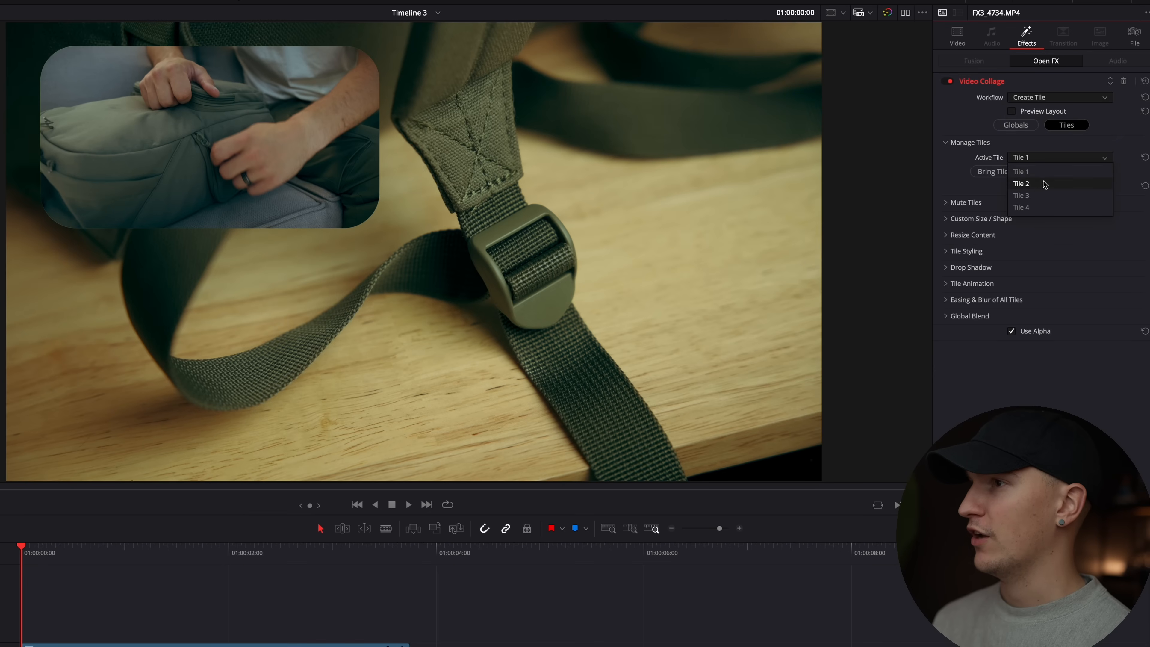
{"action": "left_click", "coordinate": [1021, 184]}
- Paste the collage attributes onto FX3_4717.MP4 on V4 and set its active tile to Tile 3
{"action": "left_click", "coordinate": [551, 459]}
{"action": "key", "text": "alt+v"}
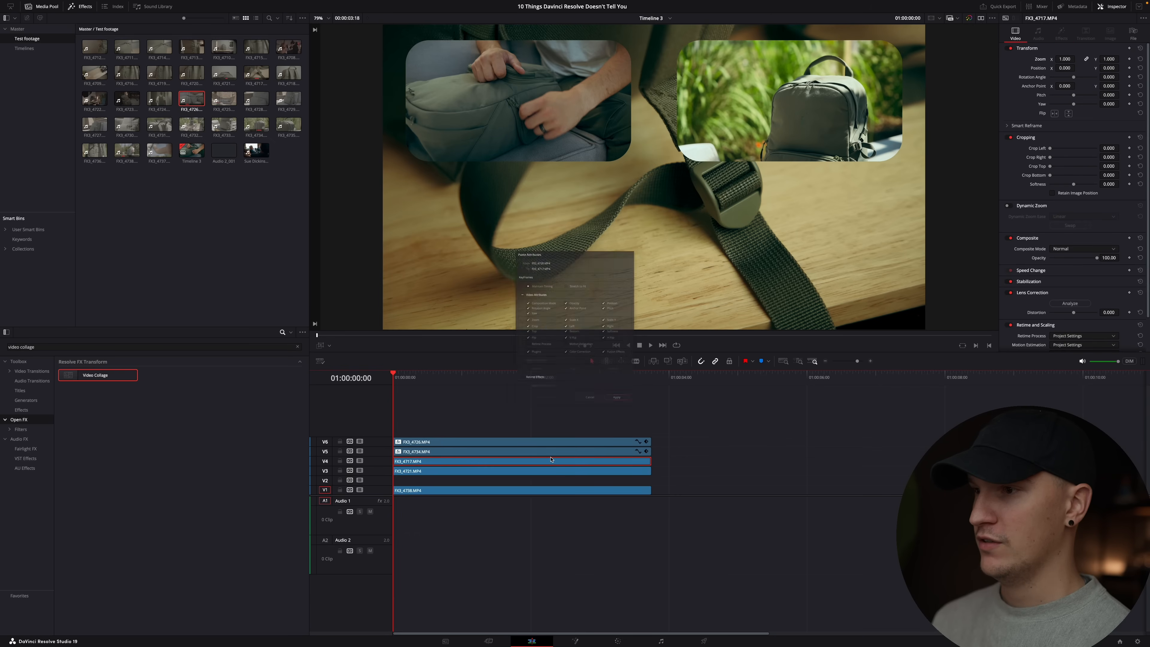
{"action": "left_click", "coordinate": [640, 440]}
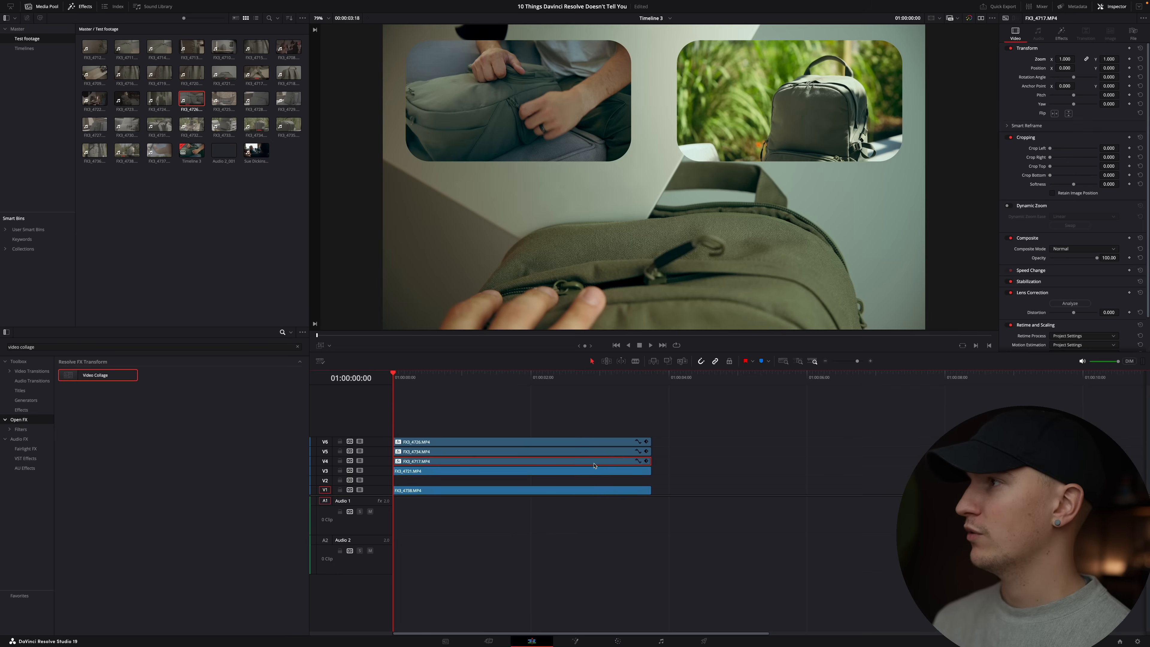
{"action": "left_click", "coordinate": [1061, 34]}
{"action": "left_click", "coordinate": [1082, 115]}
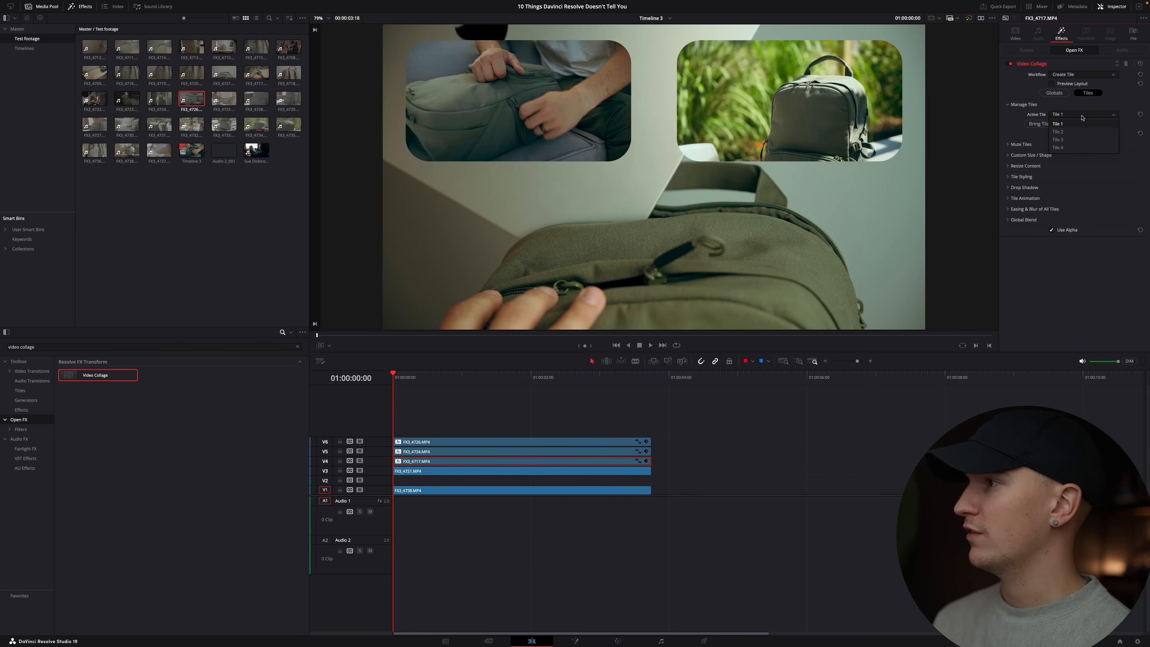
{"action": "left_click", "coordinate": [1074, 139]}
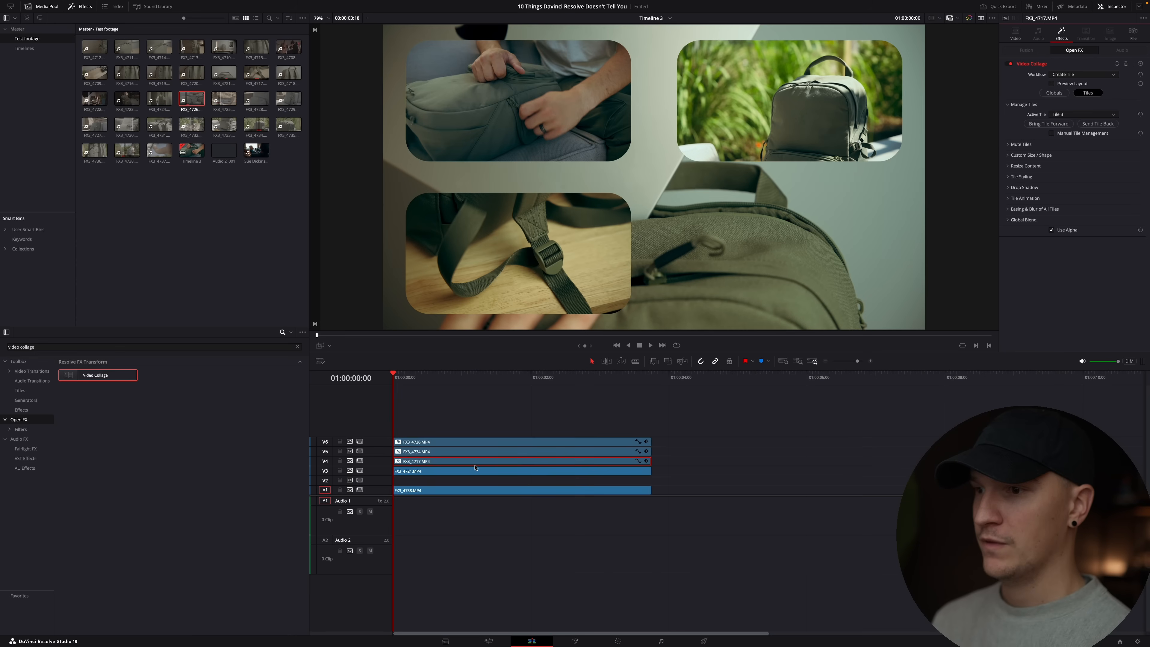
- Paste the collage attributes onto FX3_4721.MP4 on V3 and set its active tile to Tile 4
{"action": "left_click", "coordinate": [461, 474]}
{"action": "key", "text": "alt+v"}
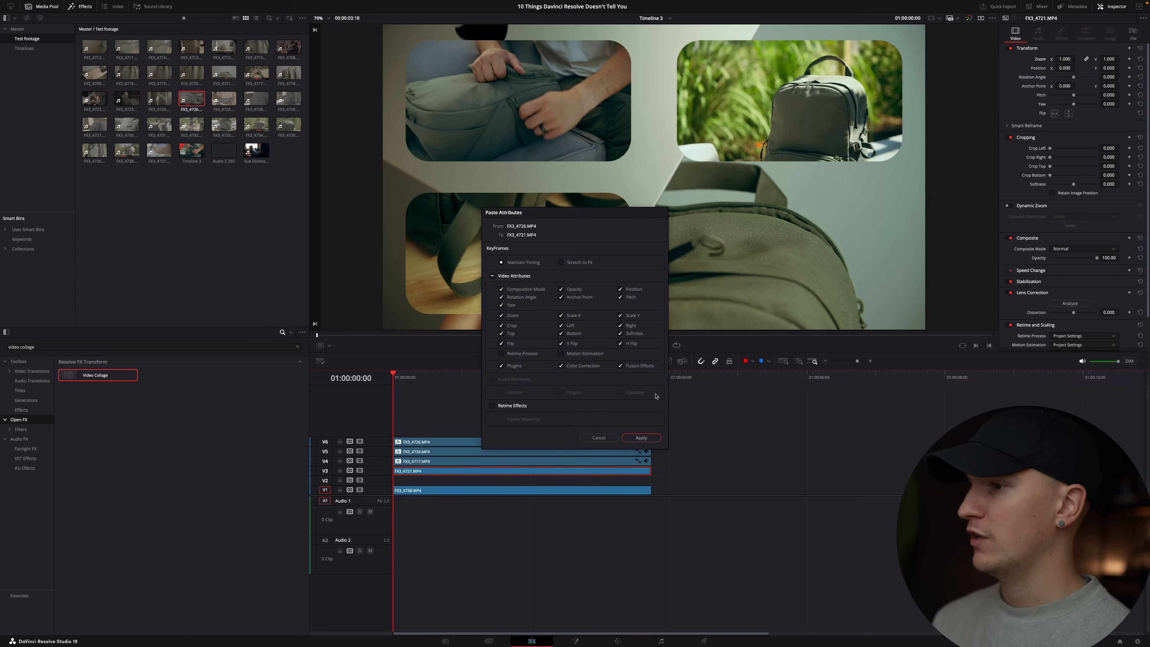
{"action": "left_click", "coordinate": [642, 438]}
{"action": "left_click", "coordinate": [1063, 38]}
{"action": "left_click", "coordinate": [1081, 115]}
{"action": "left_click", "coordinate": [1071, 149]}
- Play back the four-tile collage over the background clip to review its animation
{"action": "left_click", "coordinate": [458, 404]}
{"action": "key", "text": "space"}
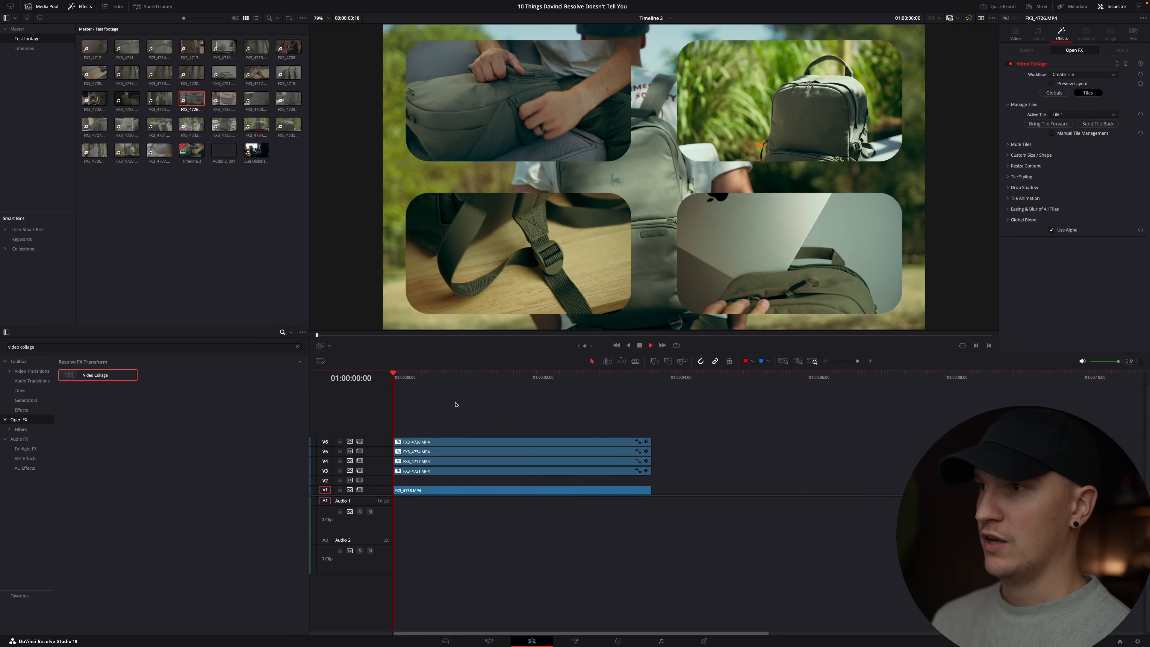
{"action": "key", "text": "shift+z"}
{"action": "key", "text": "shift+z"}
{"action": "key", "text": "space"}
{"action": "key", "text": "space"}
{"action": "key", "text": "super+minus"}
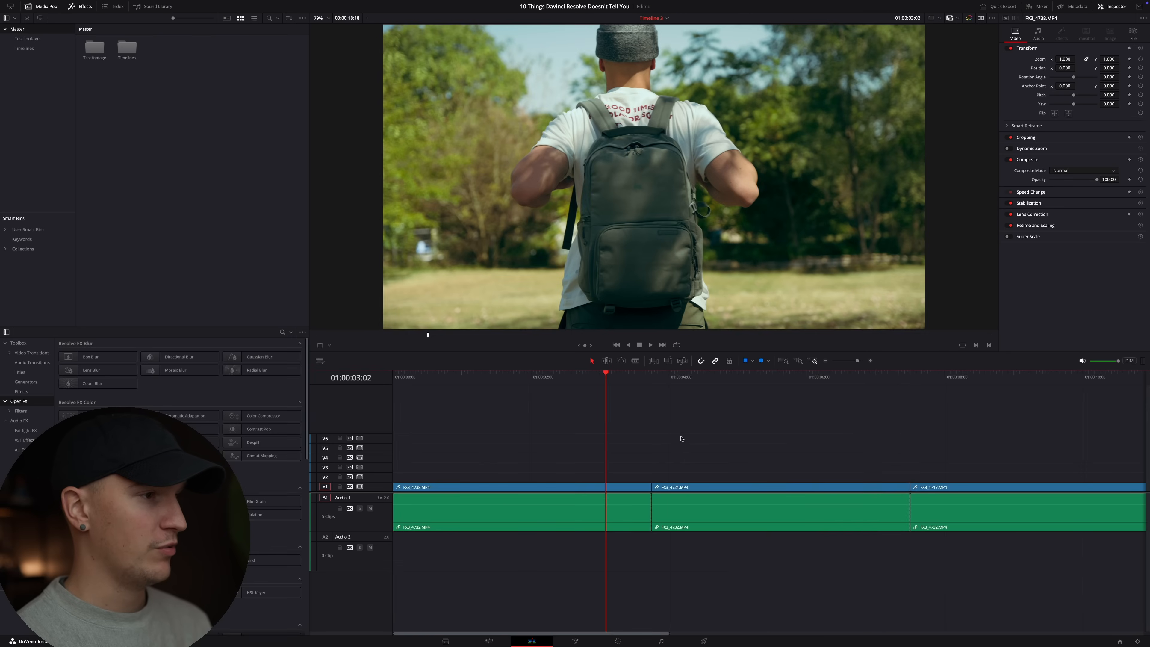
- Test timeline snapping by toggling it and moving FX3_4717.MP4 two frames away from FX3_4721.MP4 and back
{"action": "key", "text": "n"}
{"action": "key", "text": "super+equal"}
{"action": "mouse_move", "coordinate": [894, 490]}
{"action": "left_mouse_down"}
{"action": "mouse_move", "coordinate": [911, 491]}
{"action": "mouse_move", "coordinate": [860, 491]}
{"action": "mouse_move", "coordinate": [915, 492]}
{"action": "mouse_move", "coordinate": [832, 494]}
{"action": "mouse_move", "coordinate": [907, 492]}
{"action": "mouse_move", "coordinate": [882, 491]}
{"action": "left_mouse_up"}
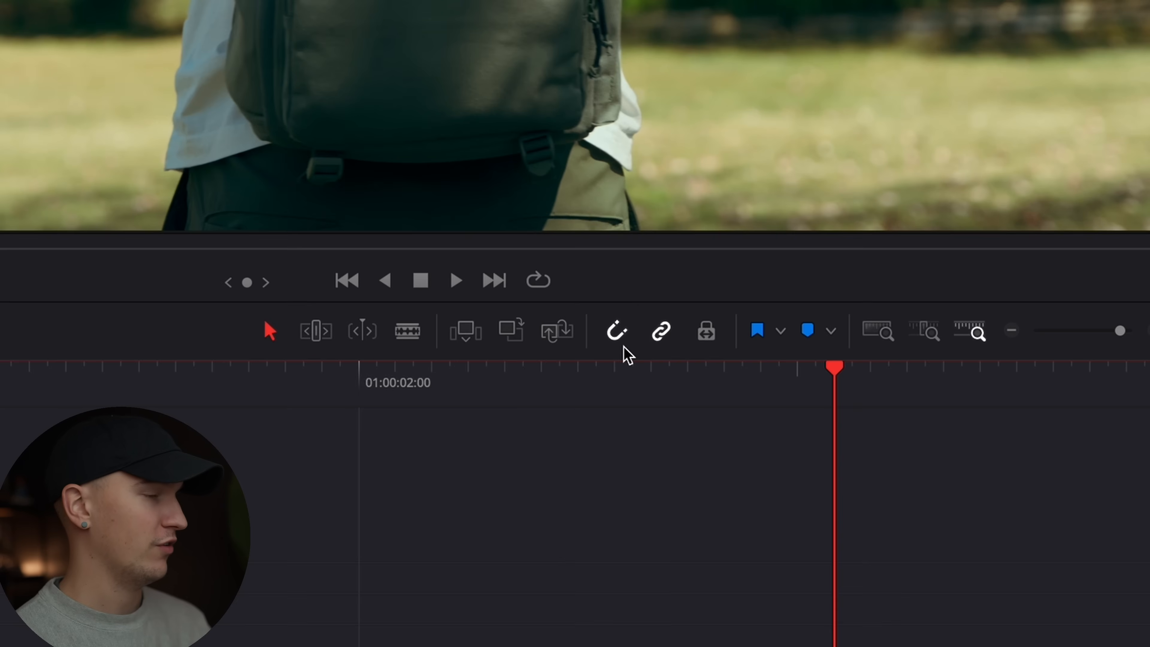
{"action": "left_click", "coordinate": [702, 364]}
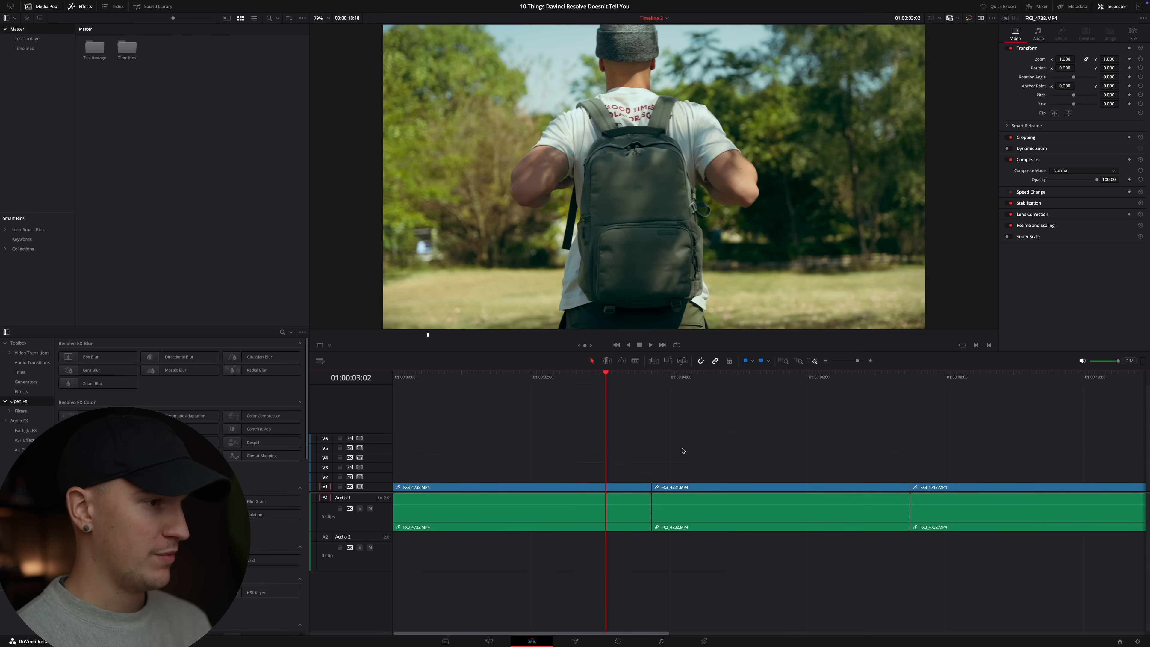
{"action": "mouse_move", "coordinate": [955, 494]}
{"action": "left_mouse_down"}
{"action": "mouse_move", "coordinate": [974, 495]}
{"action": "mouse_move", "coordinate": [960, 495]}
{"action": "left_mouse_up"}
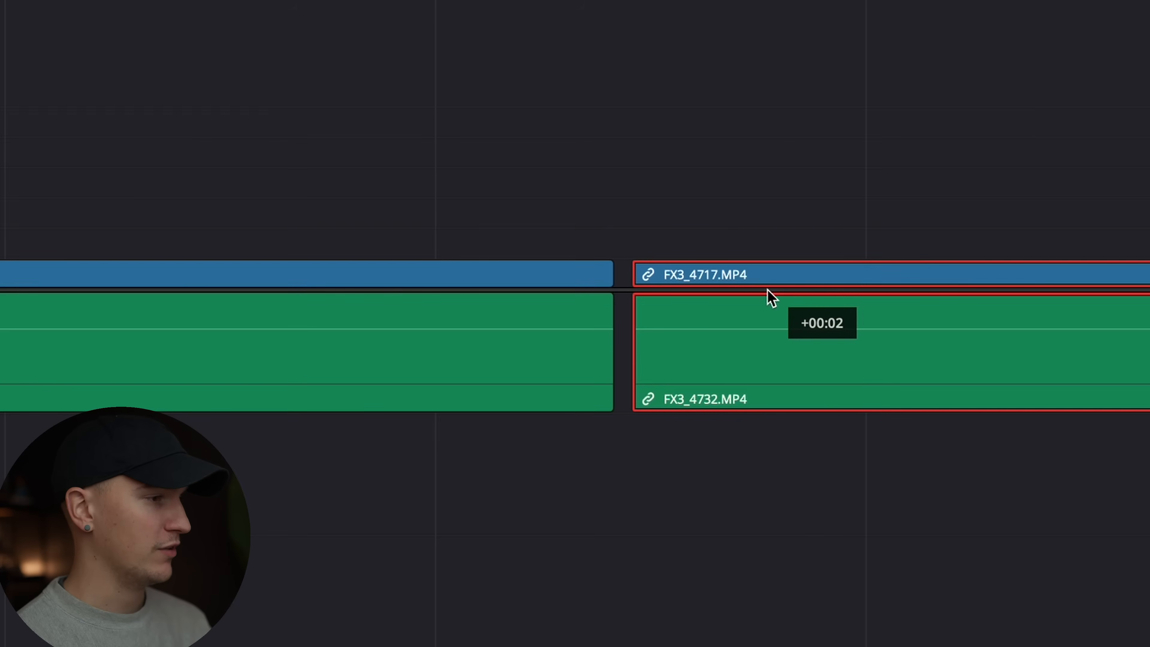
{"action": "left_click_drag", "start_coordinate": [769, 290], "coordinate": [733, 289]}
{"action": "left_click", "coordinate": [785, 217]}
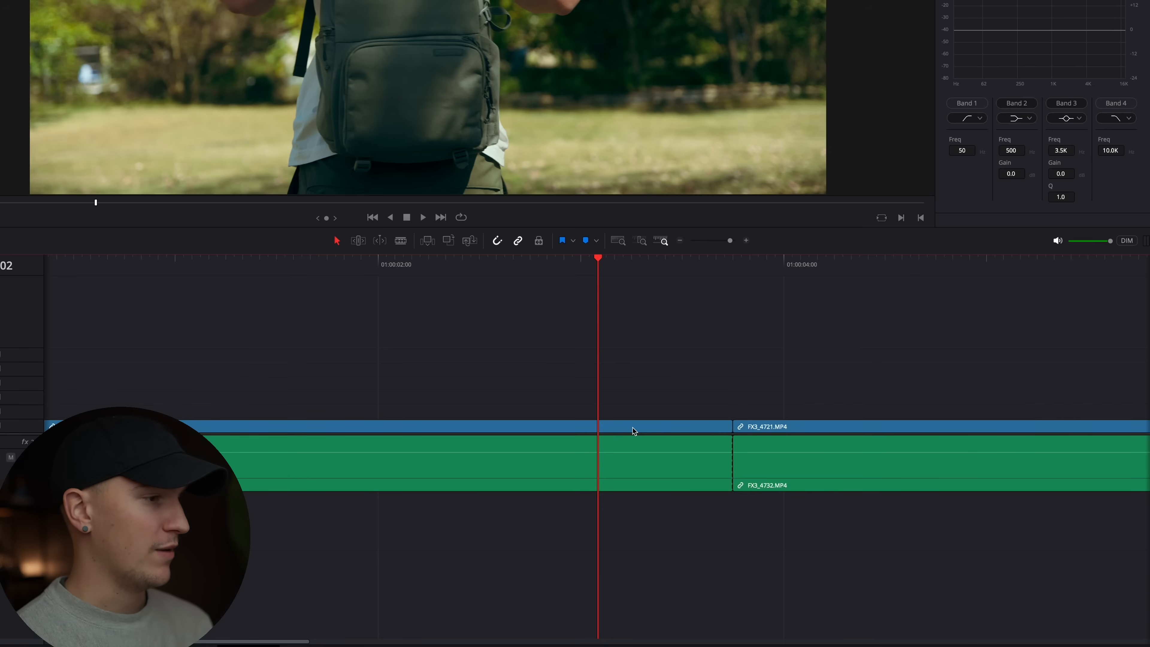
- Test linked selection on the first timeline clip by selecting it through its audio on A1
{"action": "left_click", "coordinate": [729, 474]}
{"action": "left_click", "coordinate": [693, 472]}
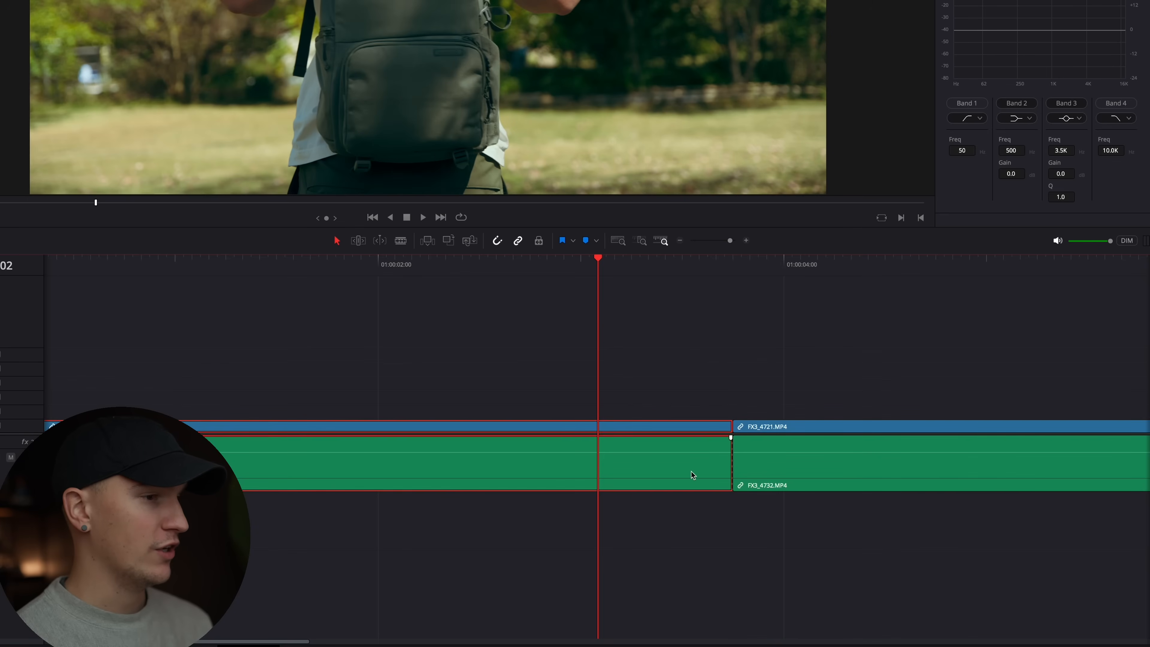
{"action": "mouse_move", "coordinate": [726, 472]}
{"action": "left_mouse_down"}
{"action": "mouse_move", "coordinate": [701, 473]}
{"action": "mouse_move", "coordinate": [726, 472]}
{"action": "left_mouse_up"}
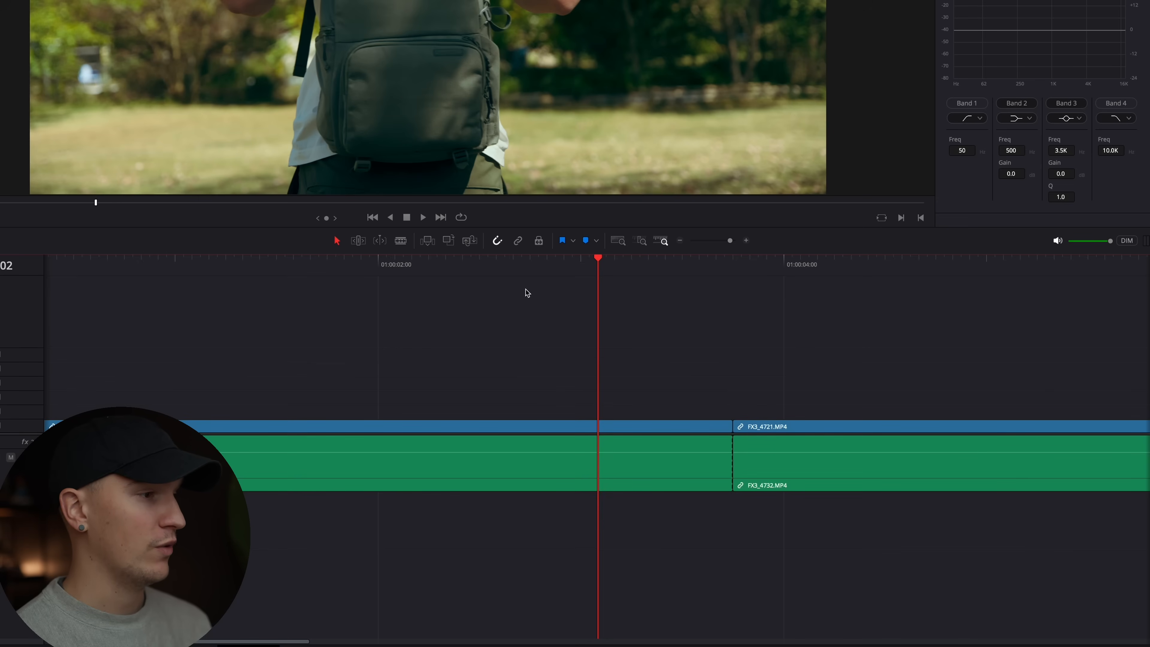
- With linked selection off, move the FX3_4738.MP4 video up to V2 independently of its audio, keeping it at the timeline start
{"action": "left_click", "coordinate": [693, 389]}
{"action": "key", "text": "super+minus"}
{"action": "key", "text": "super+minus"}
{"action": "key", "text": "super+equal"}
{"action": "key", "text": "super+equal"}
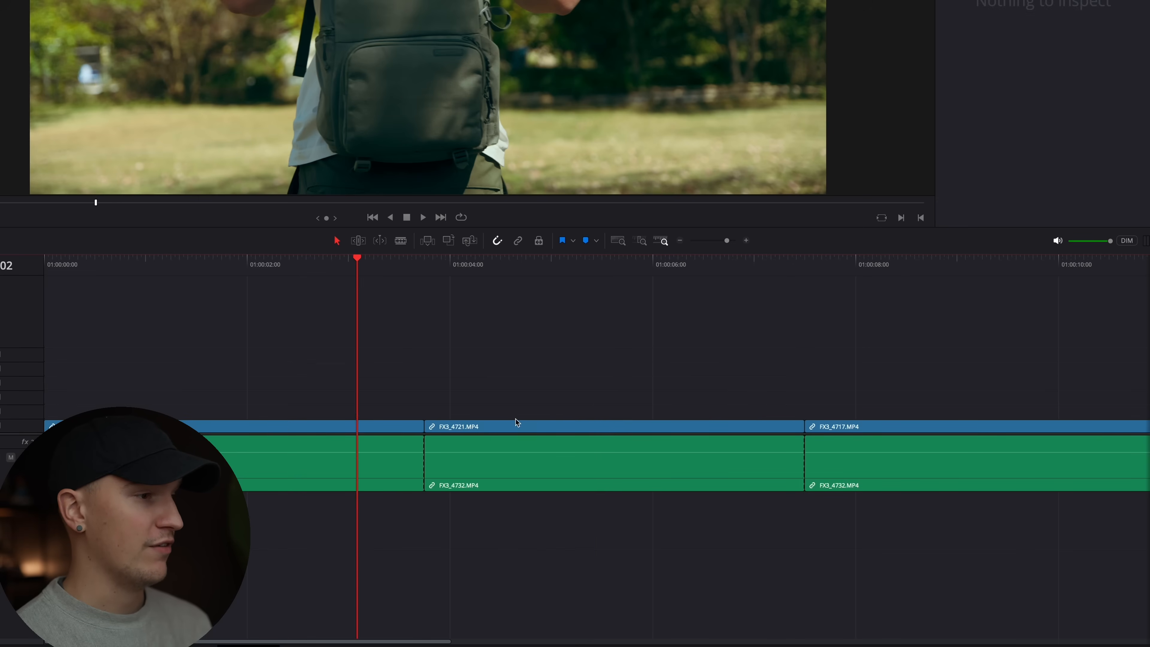
{"action": "left_click_drag", "start_coordinate": [547, 422], "coordinate": [633, 394]}
{"action": "key", "text": "super+minus"}
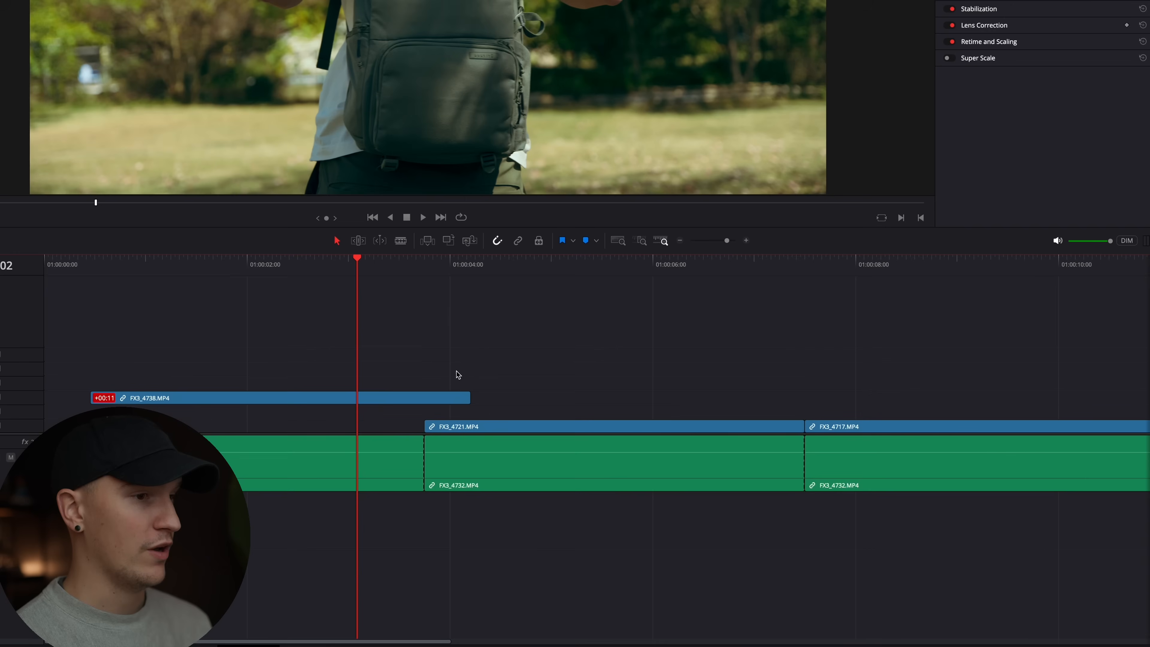
{"action": "left_click_drag", "start_coordinate": [110, 402], "coordinate": [64, 417]}
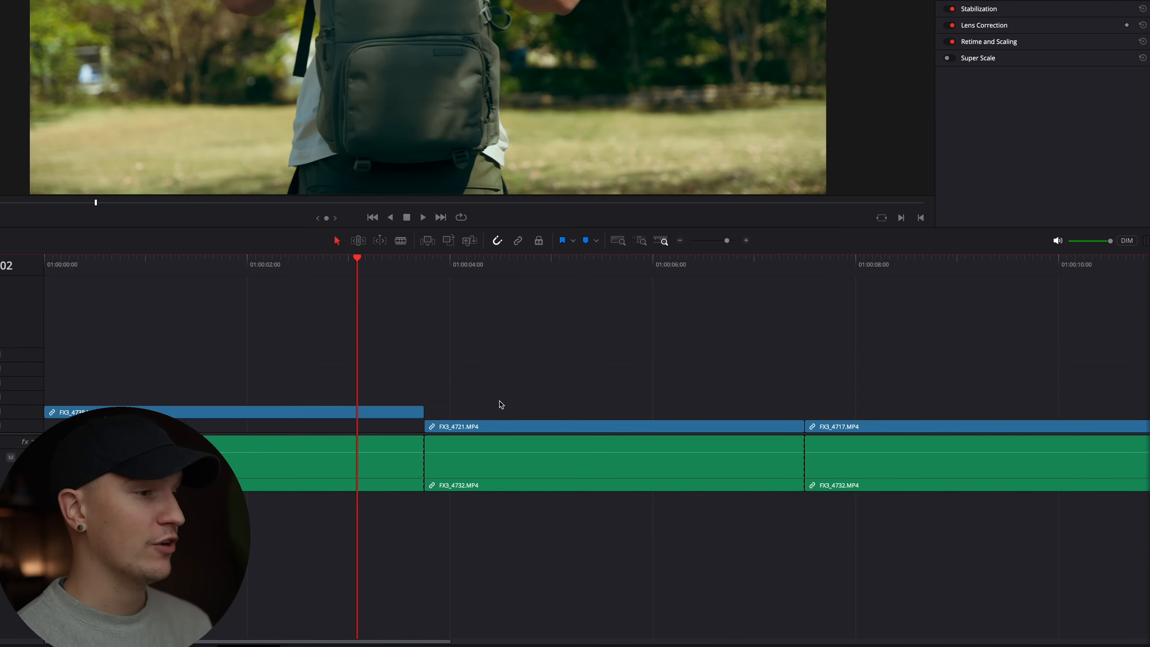
- Return the FX3_4738.MP4 video to V1 above its audio and turn linked selection back on
{"action": "left_click", "coordinate": [526, 488]}
{"action": "mouse_move", "coordinate": [526, 429]}
{"action": "left_mouse_down"}
{"action": "mouse_move", "coordinate": [532, 399]}
{"action": "mouse_move", "coordinate": [533, 429]}
{"action": "left_mouse_up"}
{"action": "key", "text": "super+equal"}
{"action": "left_click", "coordinate": [643, 399]}
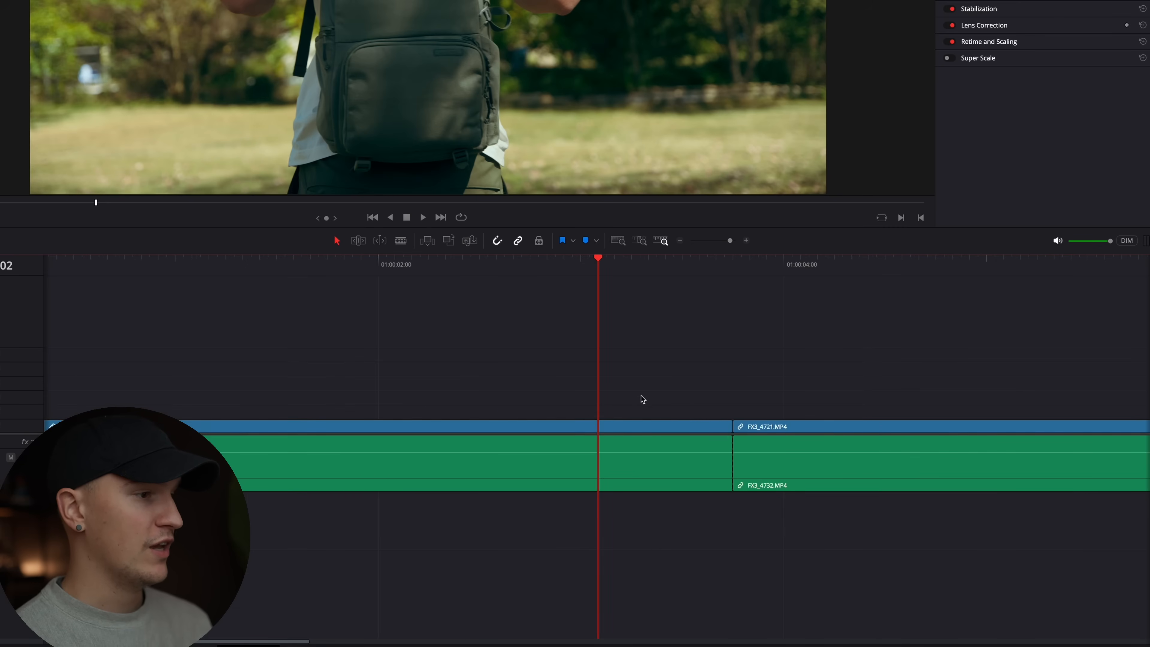
{"action": "key", "text": "super+minus"}
{"action": "key", "text": "super+equal"}
- Select the first clip's audio and video separately while keeping linked selection on
{"action": "left_click", "coordinate": [640, 476]}
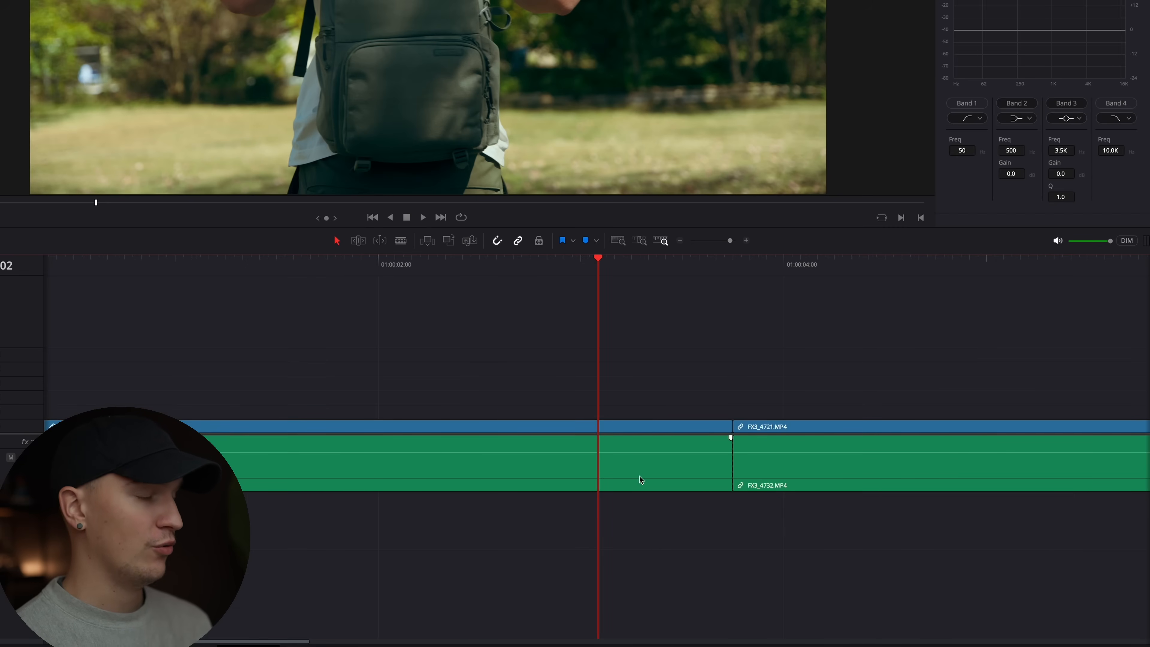
{"action": "left_click", "coordinate": [640, 474], "text": "alt"}
{"action": "mouse_move", "coordinate": [639, 473]}
{"action": "left_mouse_down"}
{"action": "mouse_move", "coordinate": [685, 476]}
{"action": "mouse_move", "coordinate": [640, 473]}
{"action": "left_mouse_up"}
{"action": "left_click", "coordinate": [651, 424], "text": "alt"}
{"action": "left_click", "coordinate": [649, 466], "text": "alt"}
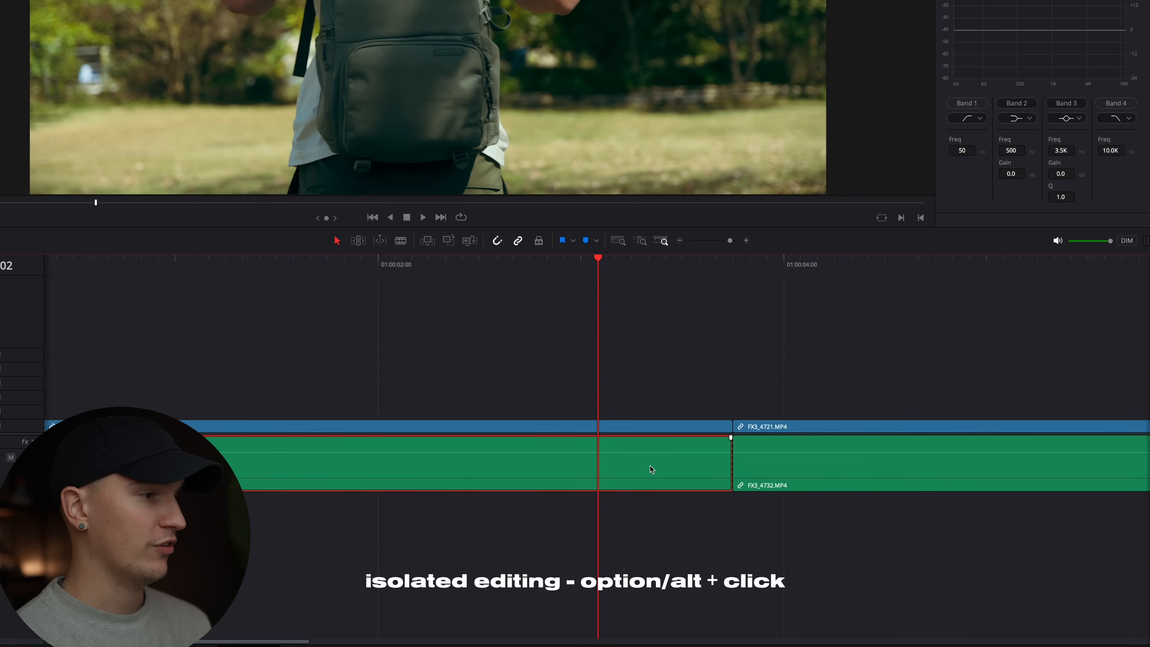
{"action": "left_click", "coordinate": [645, 427], "text": "alt"}
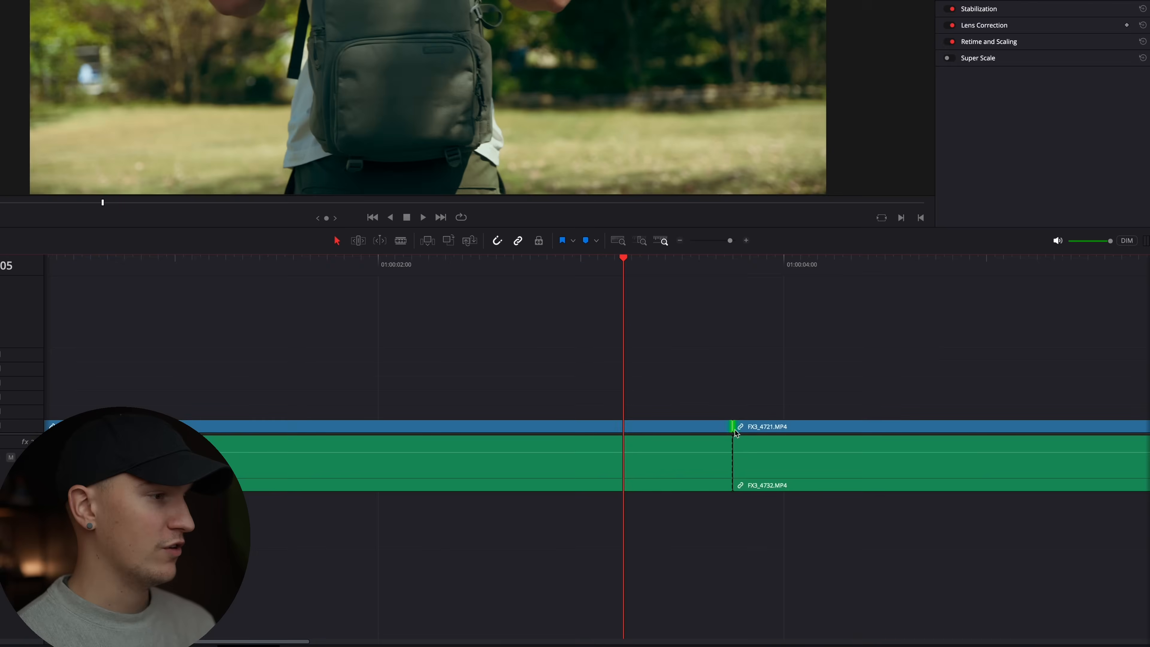
- Try moving only the video edit between FX3_4738.MP4 and FX3_4721.MP4 earlier, play it back, and realign it with the audio cut
{"action": "left_click_drag", "start_coordinate": [733, 428], "coordinate": [672, 422]}
{"action": "left_click_drag", "start_coordinate": [626, 271], "coordinate": [564, 272]}
{"action": "key", "text": "space"}
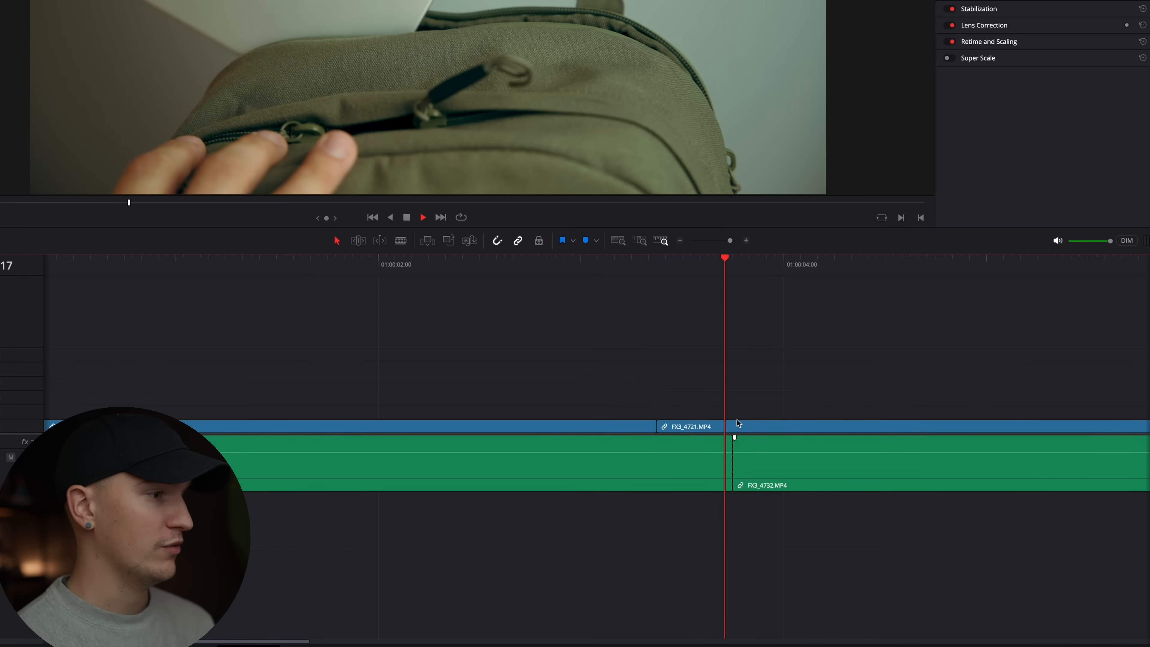
{"action": "key", "text": "space"}
{"action": "left_click_drag", "start_coordinate": [658, 426], "coordinate": [800, 433]}
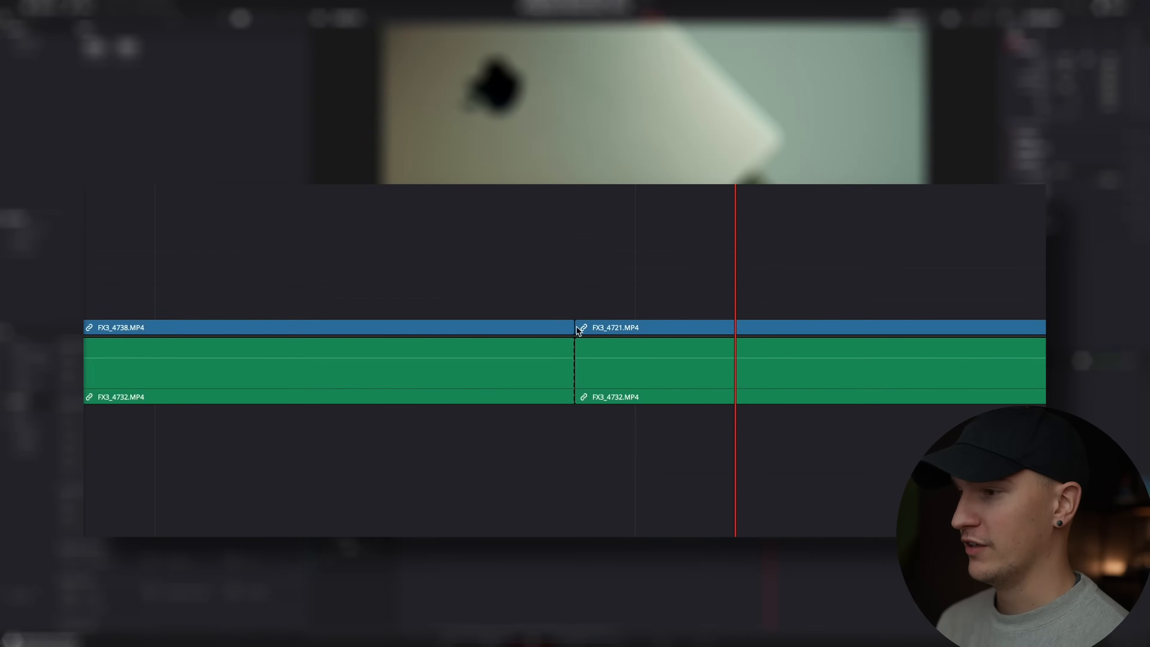
- Add the standard video and audio transitions at the linked cut between FX3_4738.MP4 and FX3_4721.MP4, and delete them both
{"action": "left_click", "coordinate": [576, 330]}
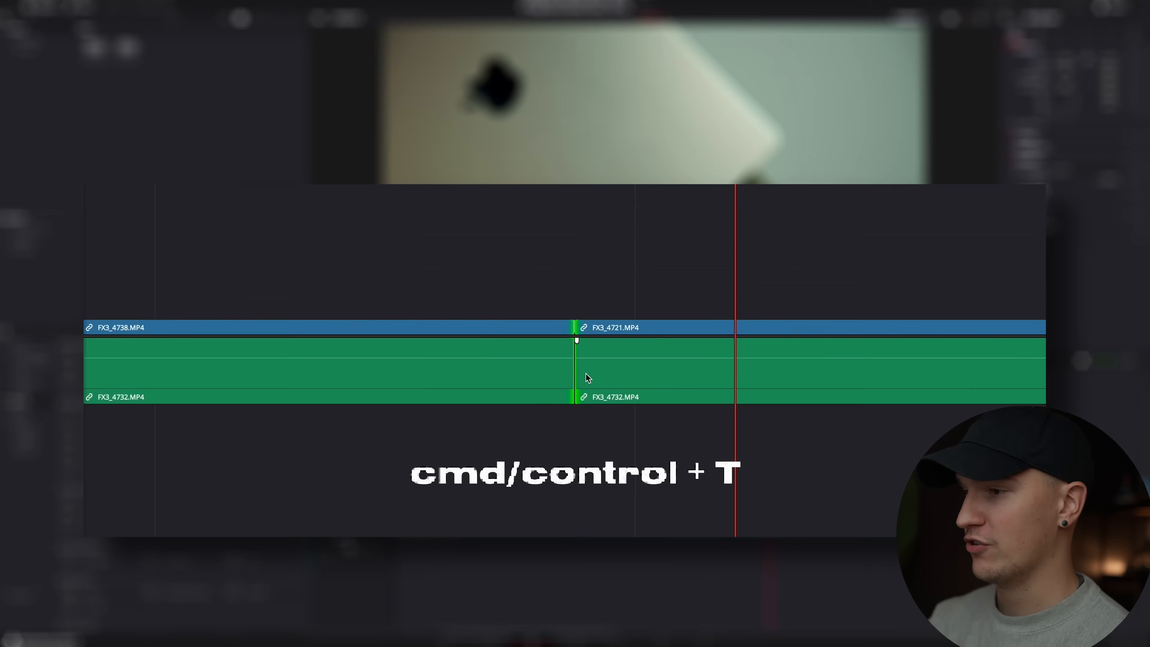
{"action": "key", "text": "ctrl+t"}
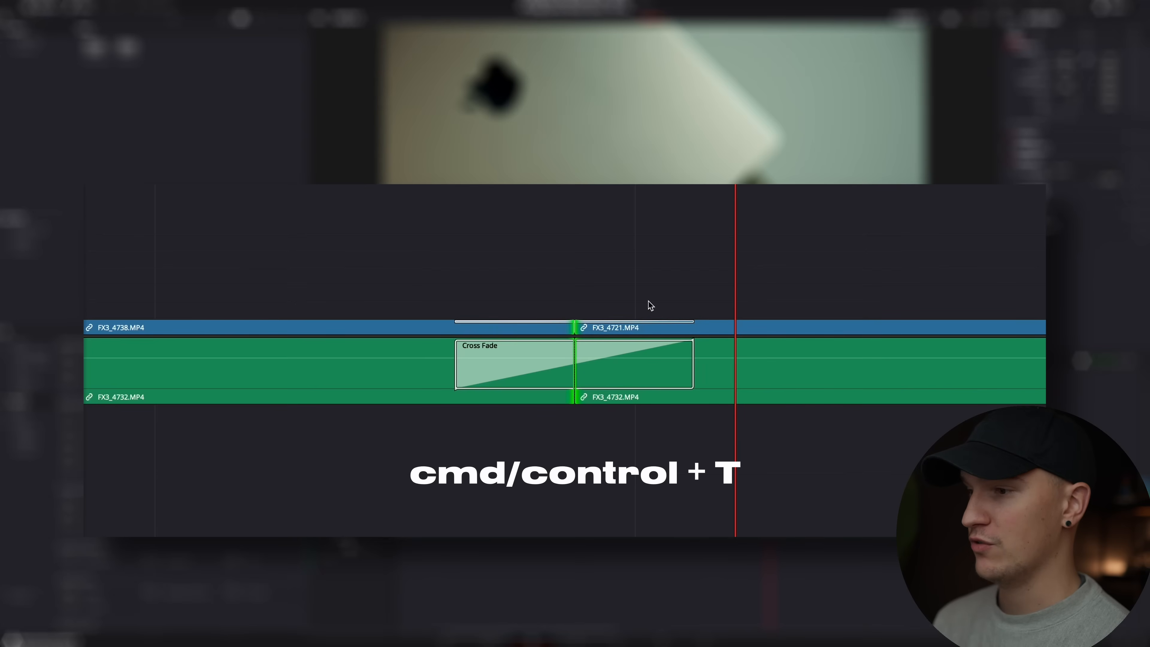
{"action": "left_click", "coordinate": [581, 244]}
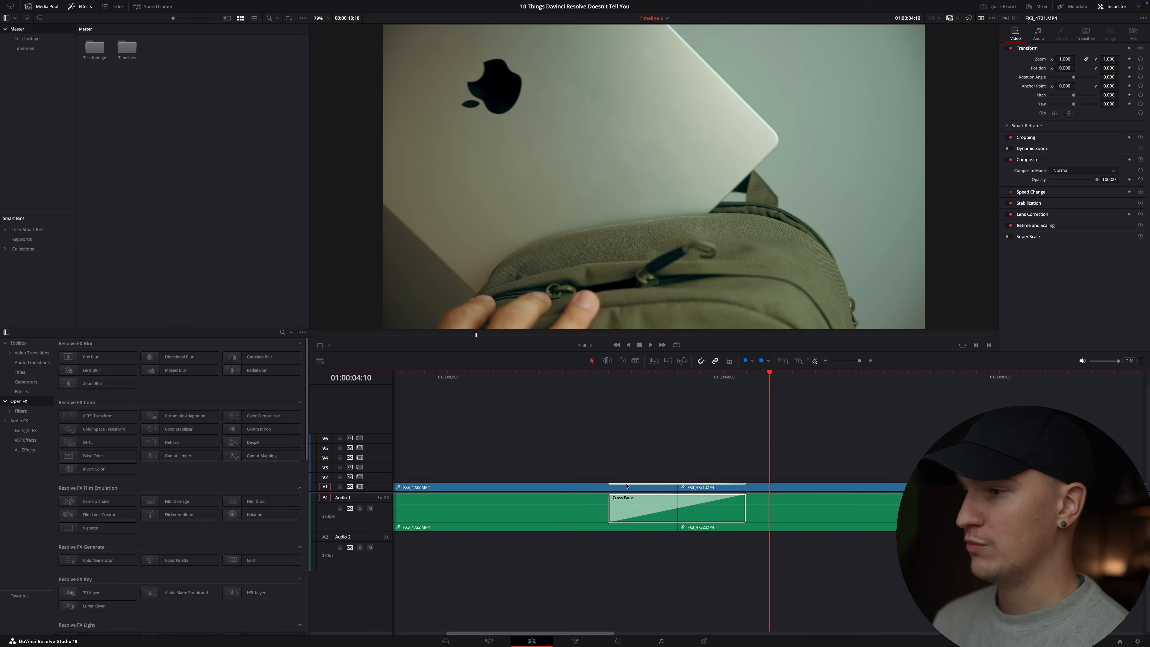
{"action": "left_click", "coordinate": [627, 486]}
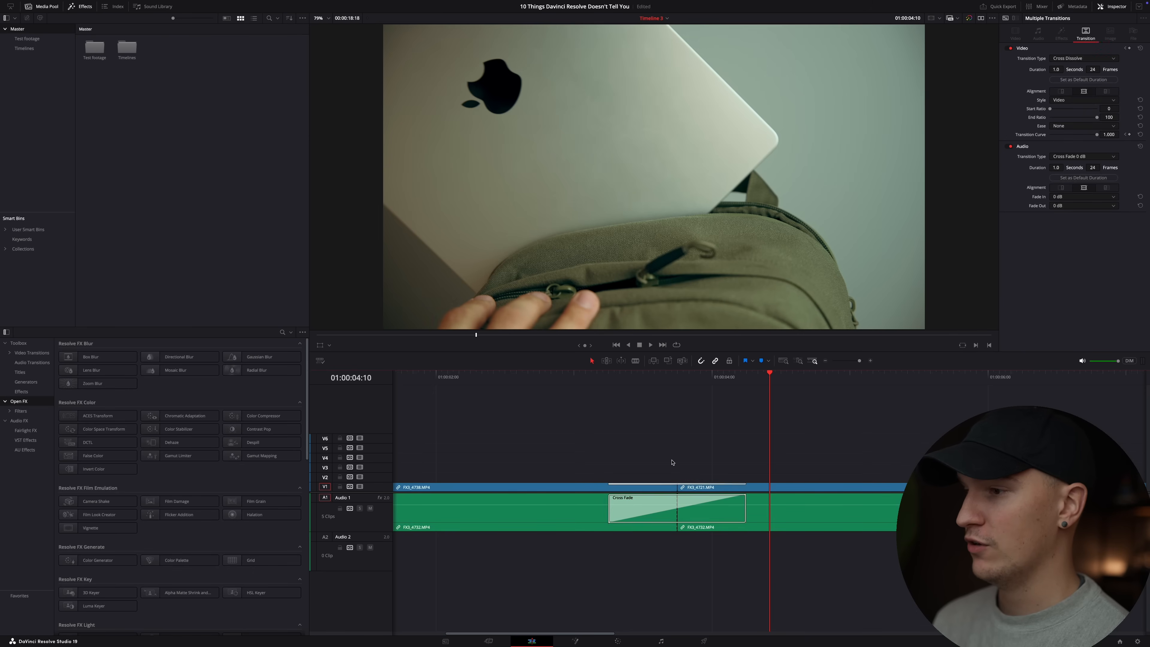
{"action": "key", "text": "Delete"}
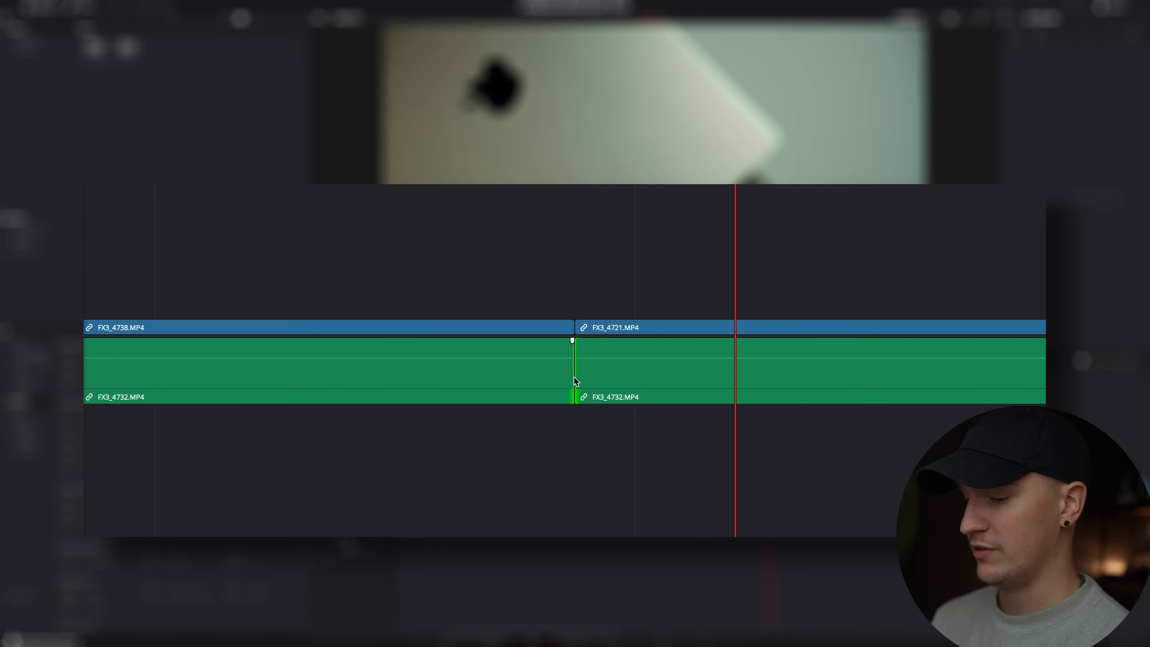
- Add a Cross Fade to only the audio edit point below the FX3_4738.MP4 and FX3_4721.MP4 cut, and undo it
{"action": "key", "text": "ctrl+t"}
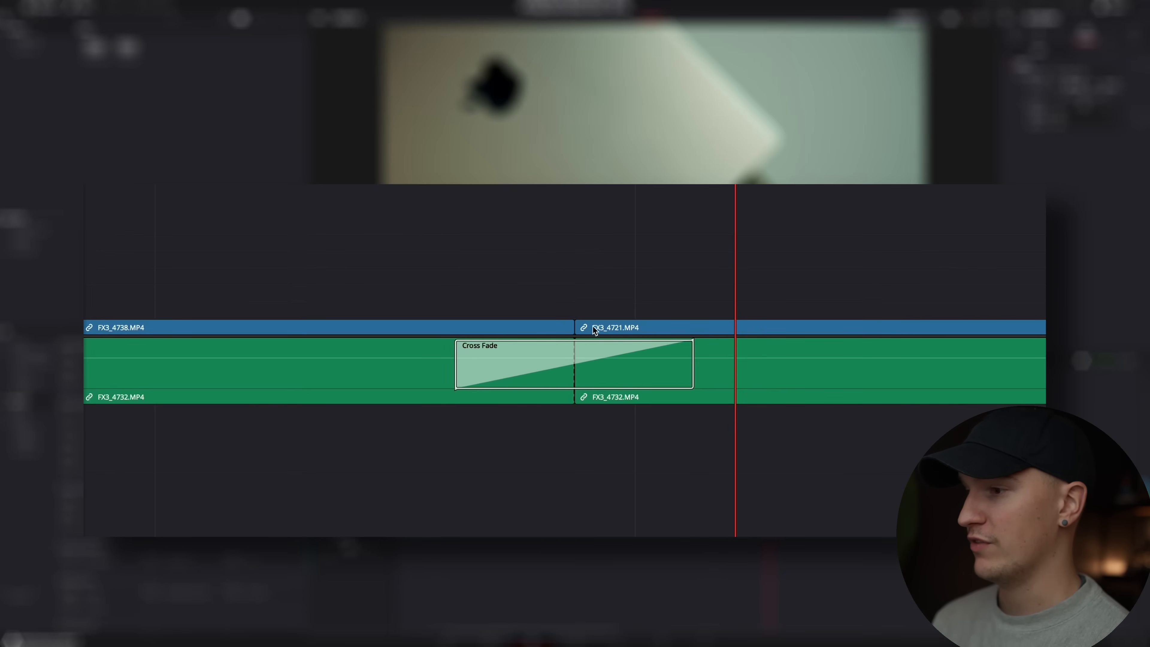
{"action": "key", "text": "super+z"}
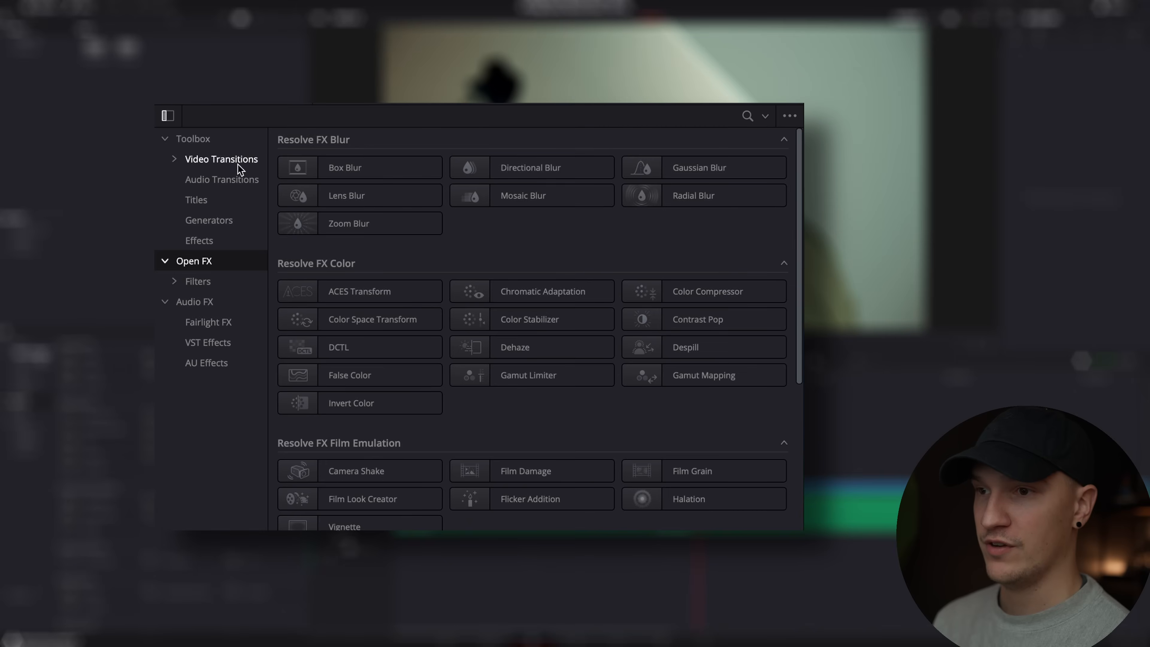
- Set Dip To Color Dissolve as the standard video transition
{"action": "left_click", "coordinate": [41, 353]}
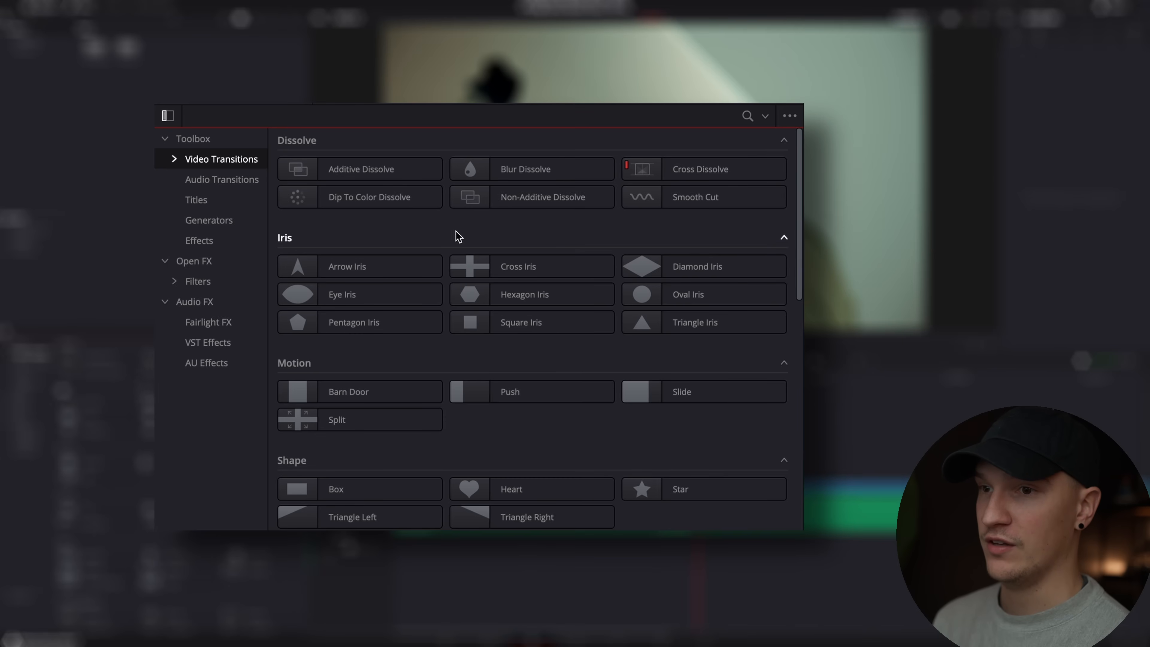
{"action": "left_click", "coordinate": [387, 199]}
{"action": "right_click", "coordinate": [304, 200]}
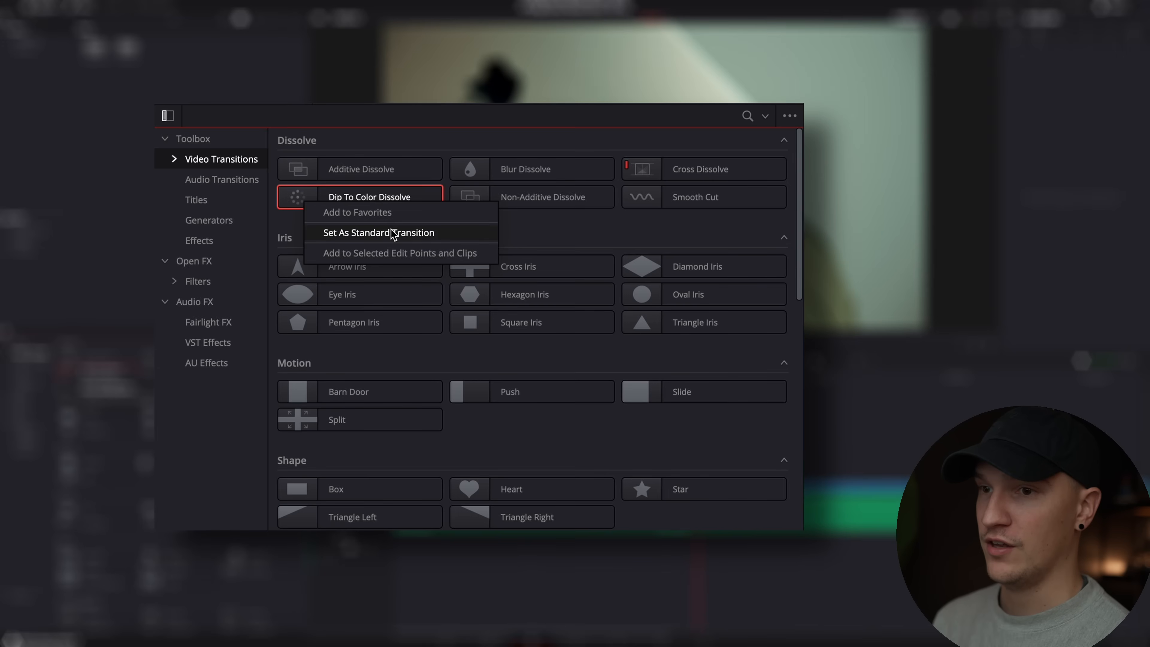
{"action": "left_click", "coordinate": [392, 234]}
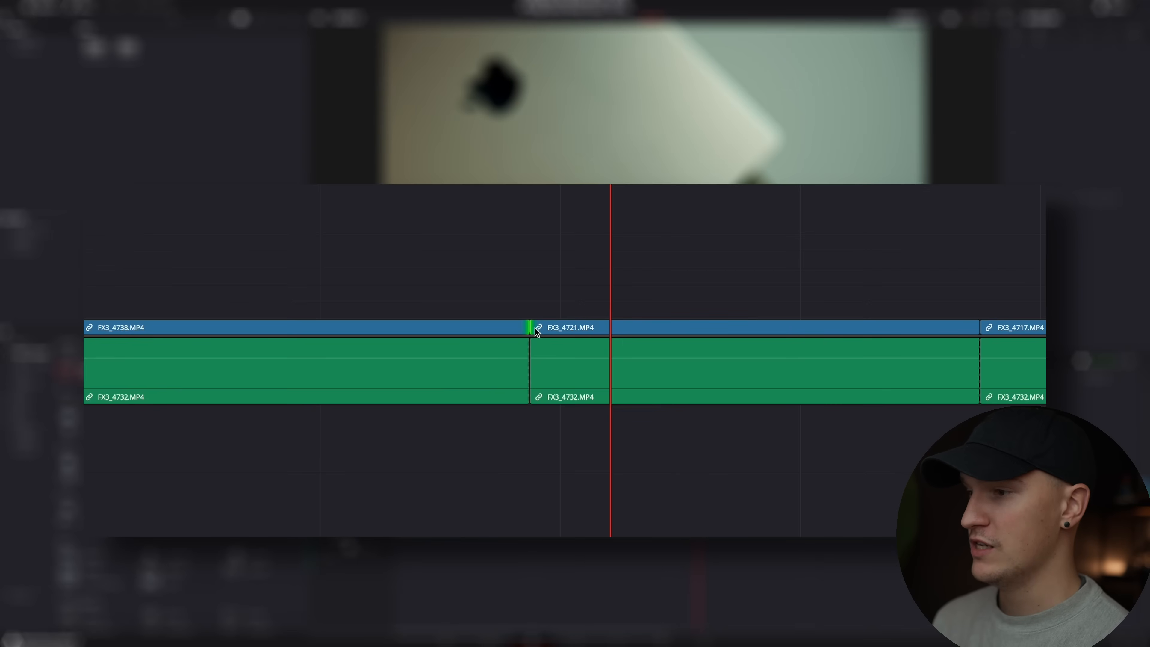
- Apply the standard Dip To Color Dissolve to only the video cut between FX3_4738.MP4 and FX3_4721.MP4, and play it back
{"action": "key", "text": "super+t"}
{"action": "key", "text": "space"}
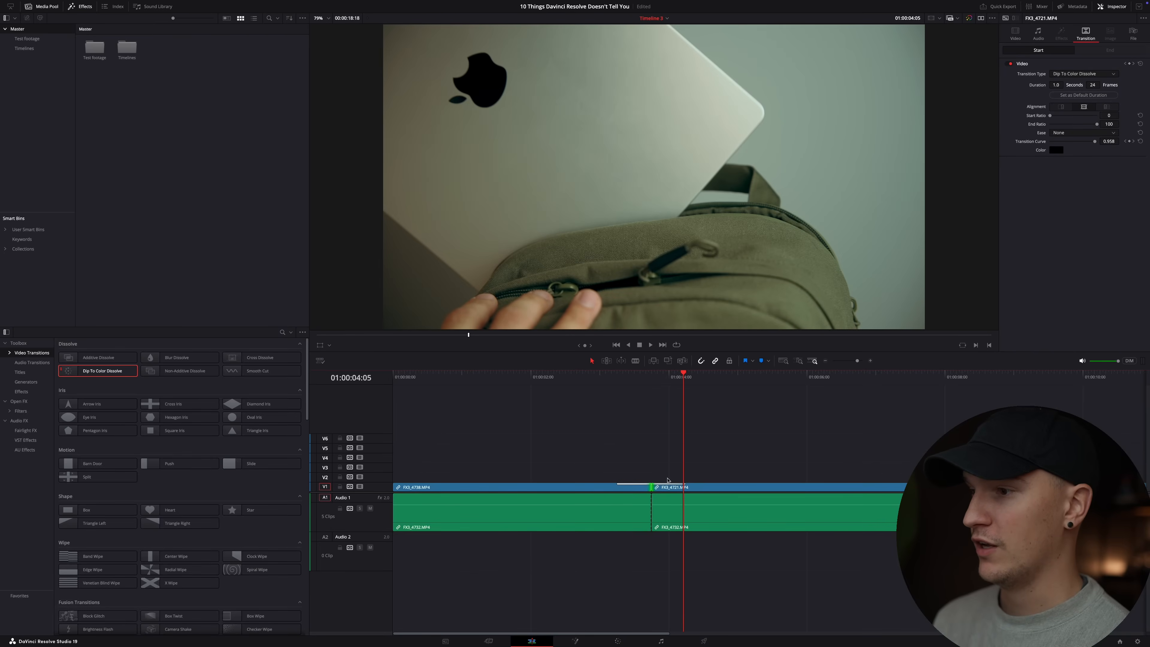
- Set the Dip To Color Dissolve's color to blue and play back the transition
{"action": "left_click", "coordinate": [669, 486]}
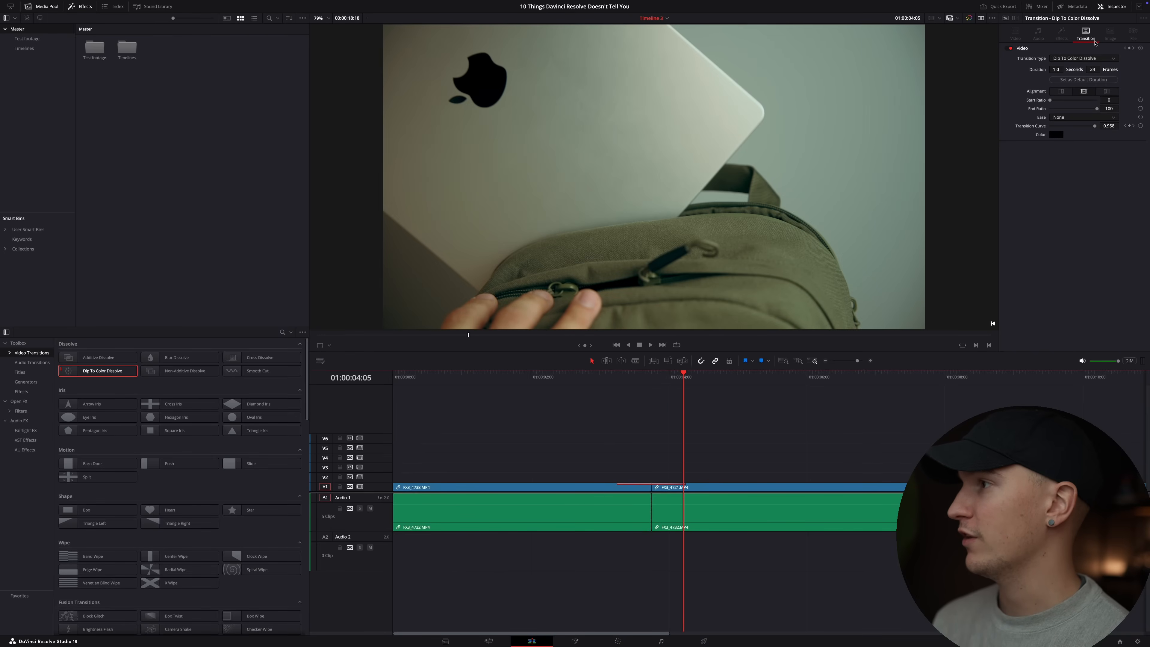
{"action": "left_click", "coordinate": [1057, 136]}
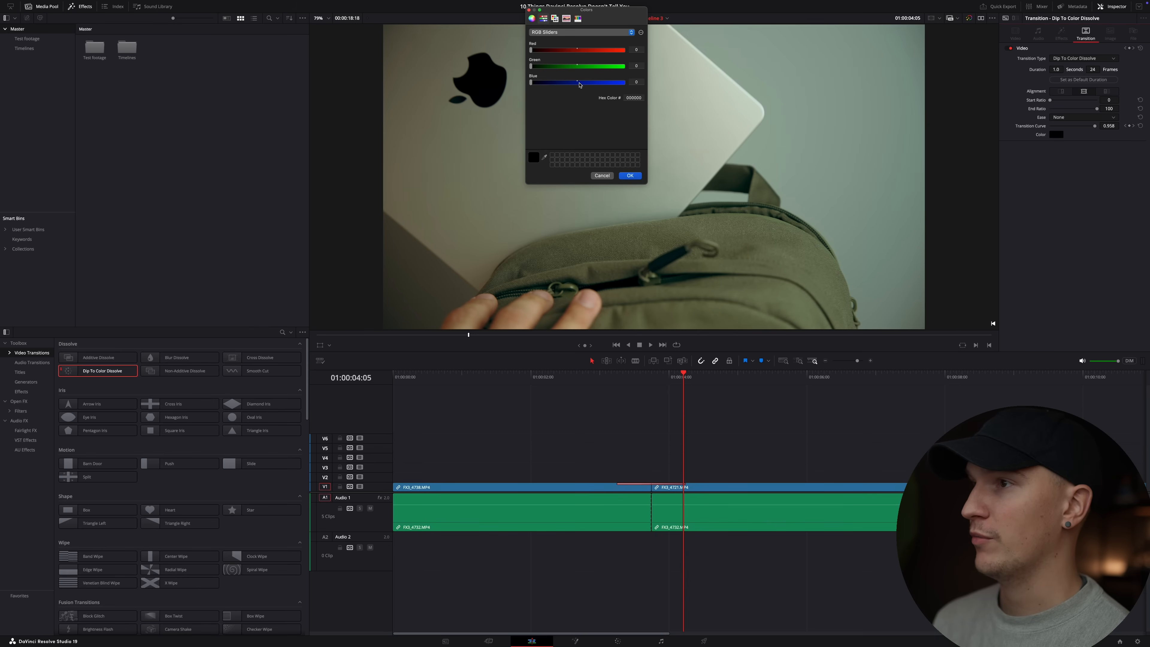
{"action": "left_click", "coordinate": [635, 178]}
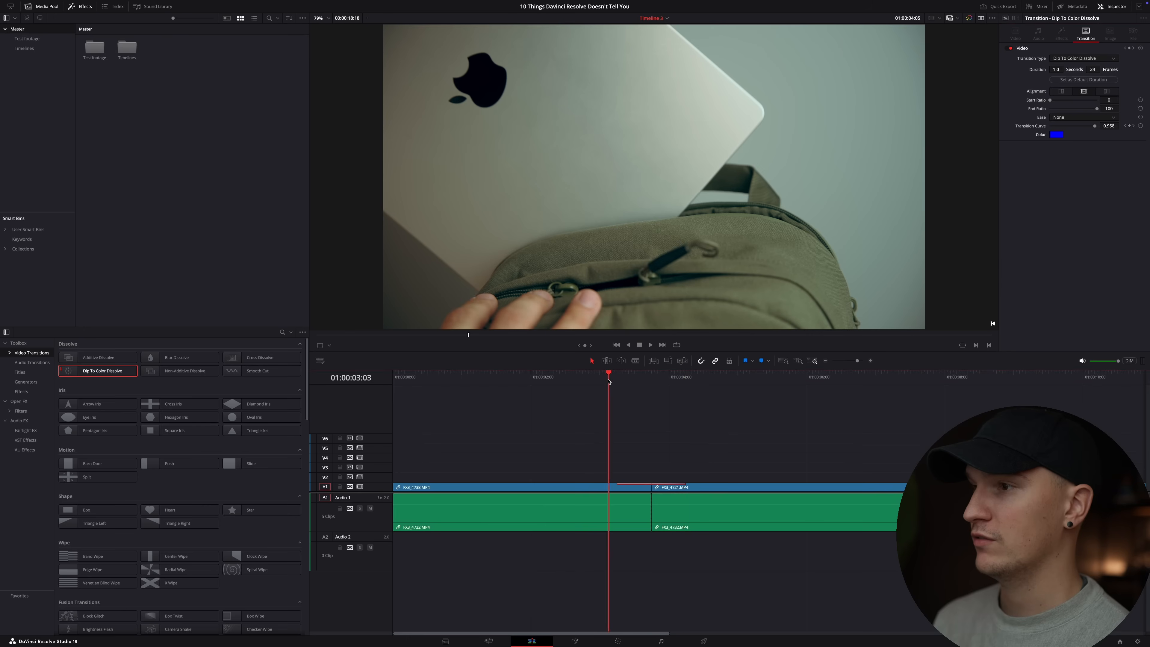
{"action": "key", "text": "space"}
{"action": "key", "text": "space"}
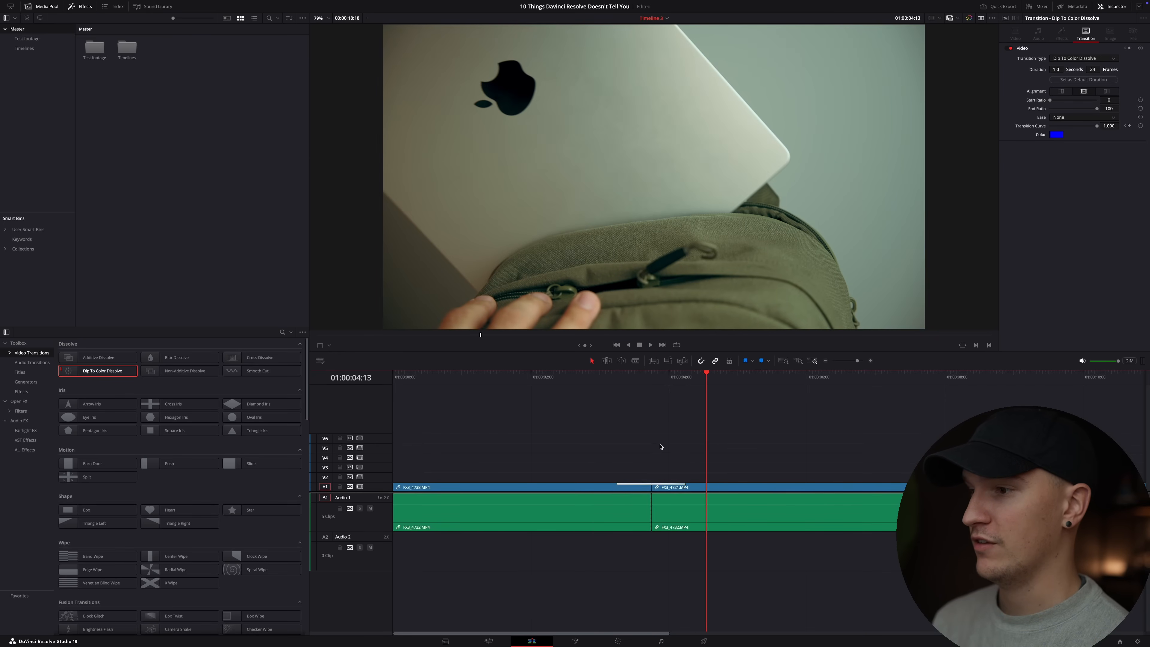
- Make Cross Dissolve the standard transition, replace the Dip To Color Dissolve at the video cut with it, and play it back
{"action": "left_click", "coordinate": [669, 457]}
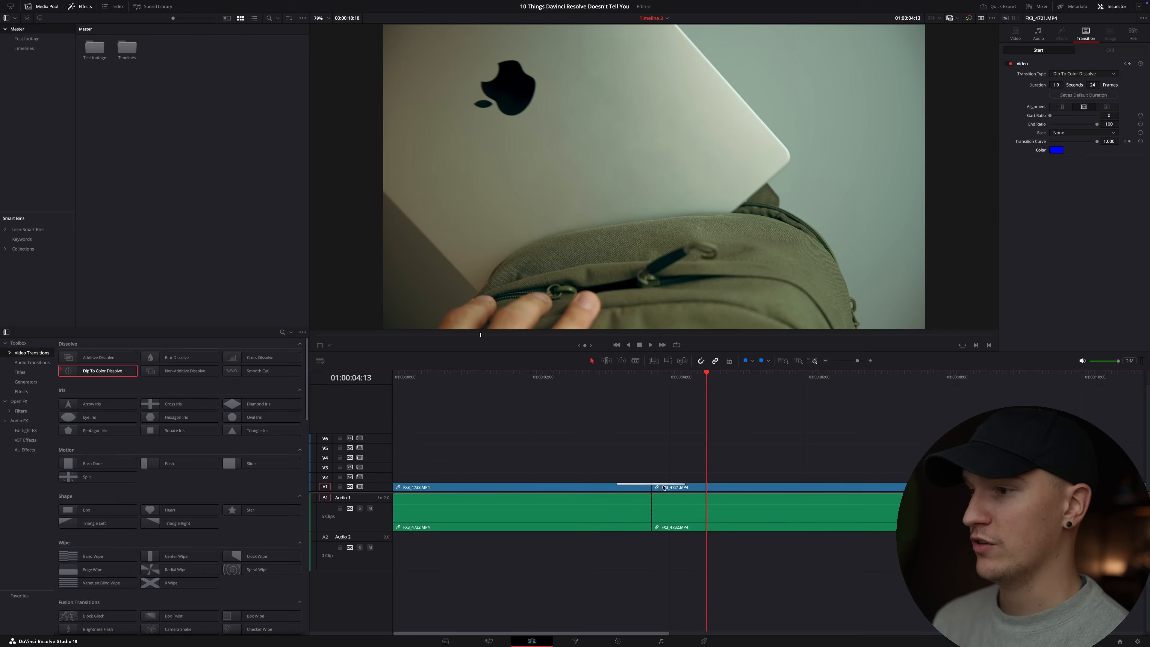
{"action": "left_click", "coordinate": [664, 487]}
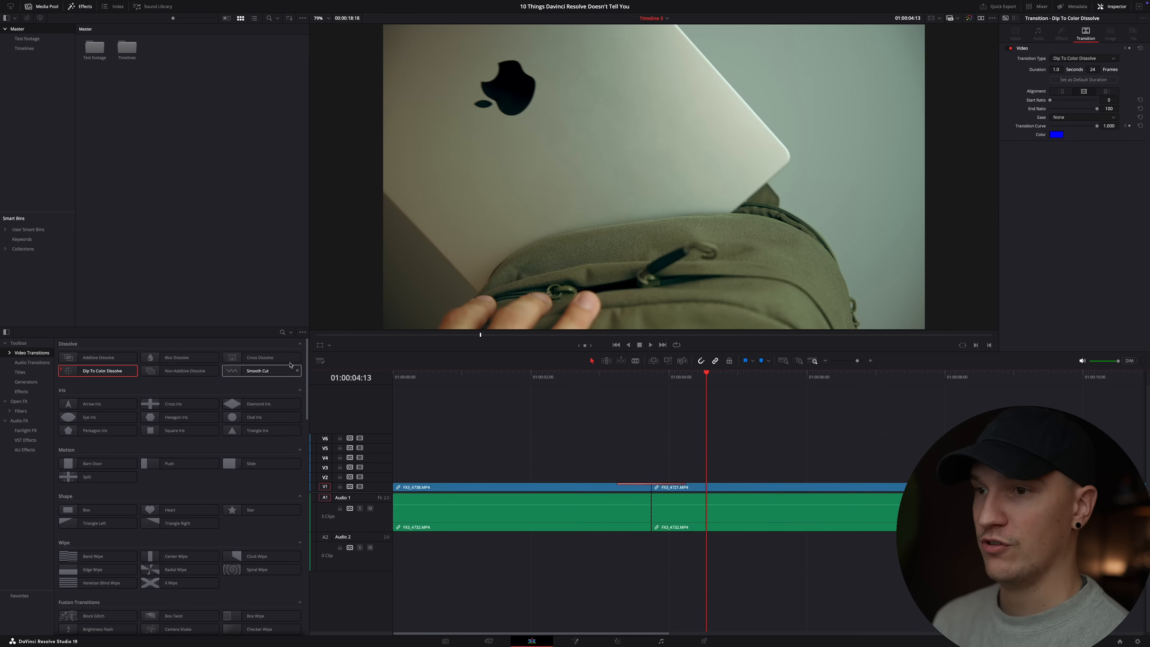
{"action": "right_click", "coordinate": [256, 359]}
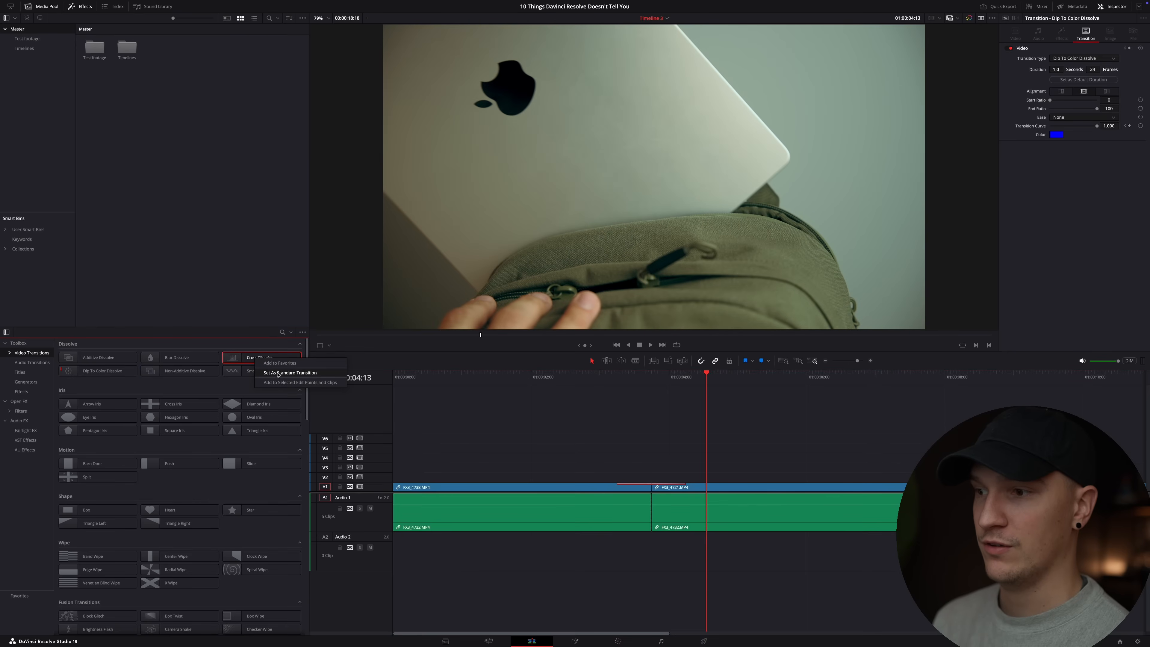
{"action": "left_click", "coordinate": [278, 373]}
{"action": "key", "text": "ctrl+t"}
{"action": "key", "text": "space"}
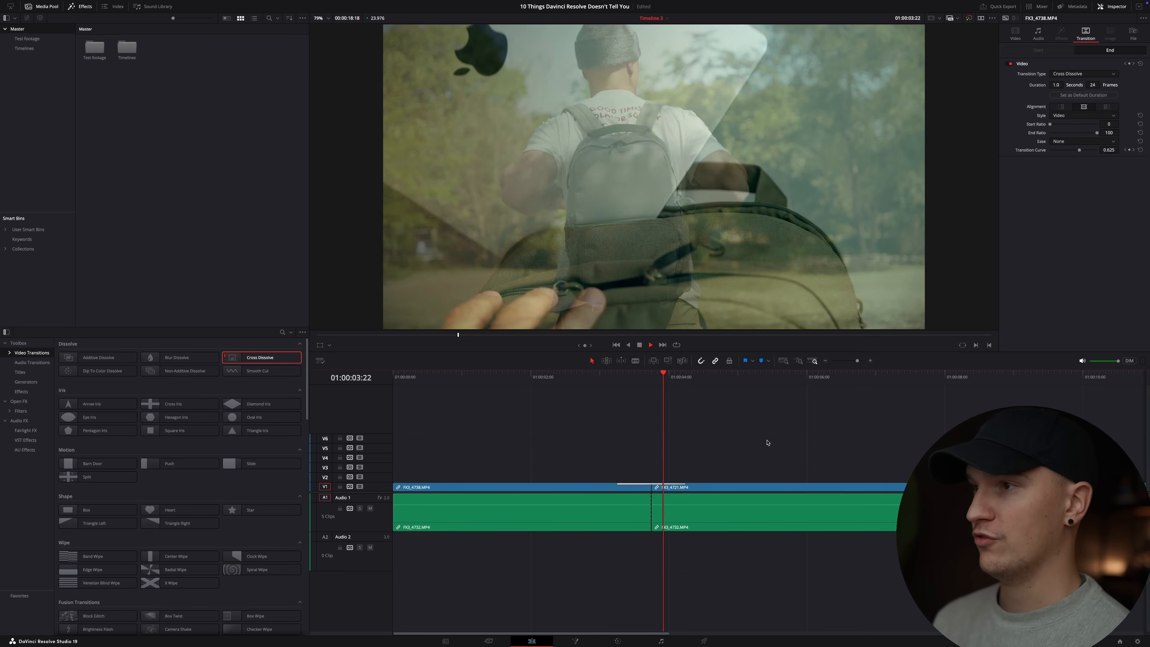